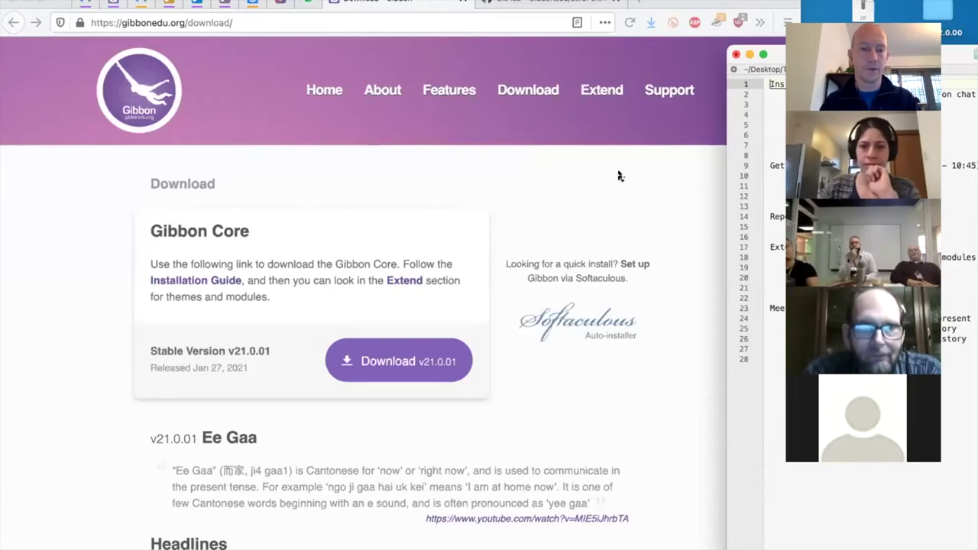
Step: Go to the Gibbon download page and highlight the Stable Version v21.0.01 text
{"action": "left_click", "coordinate": [324, 89]}
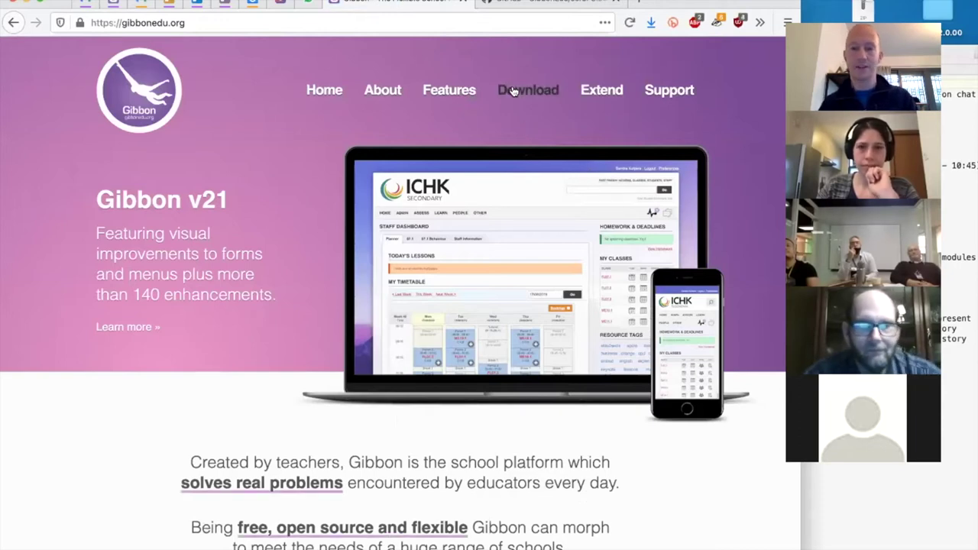
{"action": "left_click", "coordinate": [513, 90]}
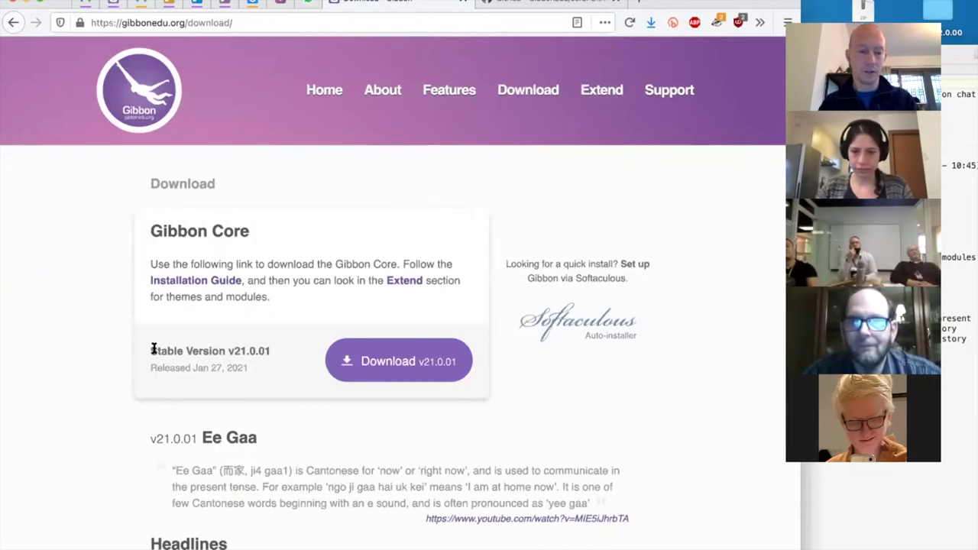
{"action": "left_click_drag", "start_coordinate": [154, 350], "coordinate": [264, 348]}
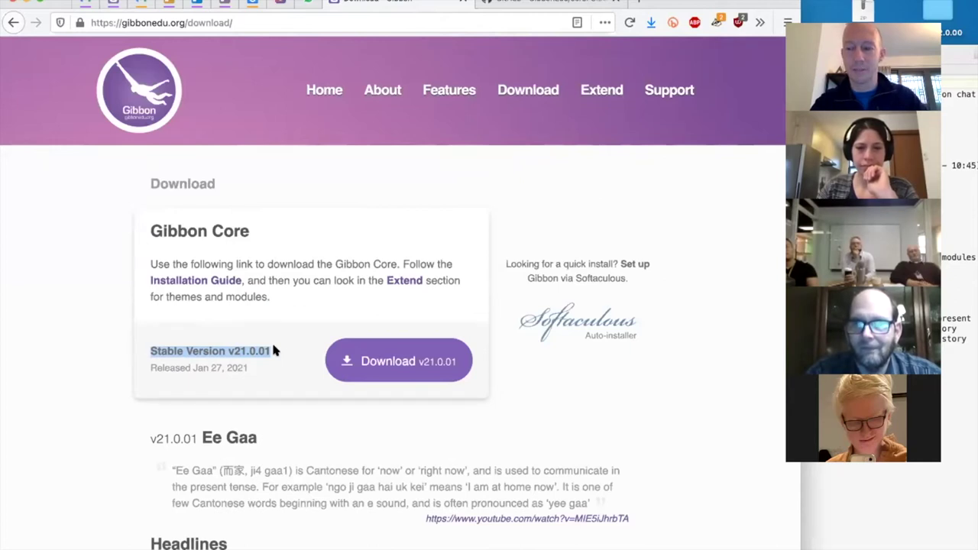
{"action": "left_click_drag", "start_coordinate": [271, 350], "coordinate": [260, 350]}
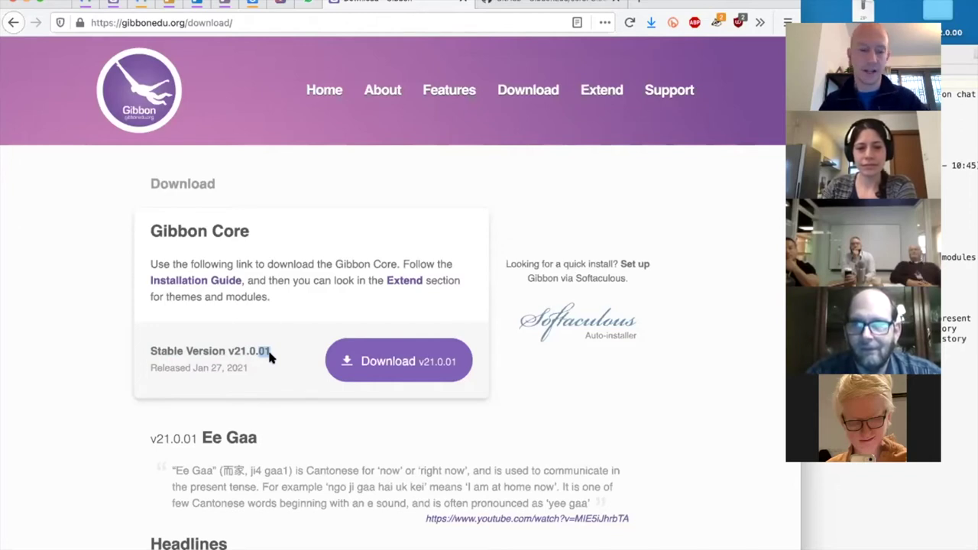
Step: Highlight the Cutting Edge Code paragraph, then switch to the GibbonEdu/core GitHub repository
{"action": "scroll", "coordinate": [269, 356], "scroll_direction": "down", "scroll_amount": 20}
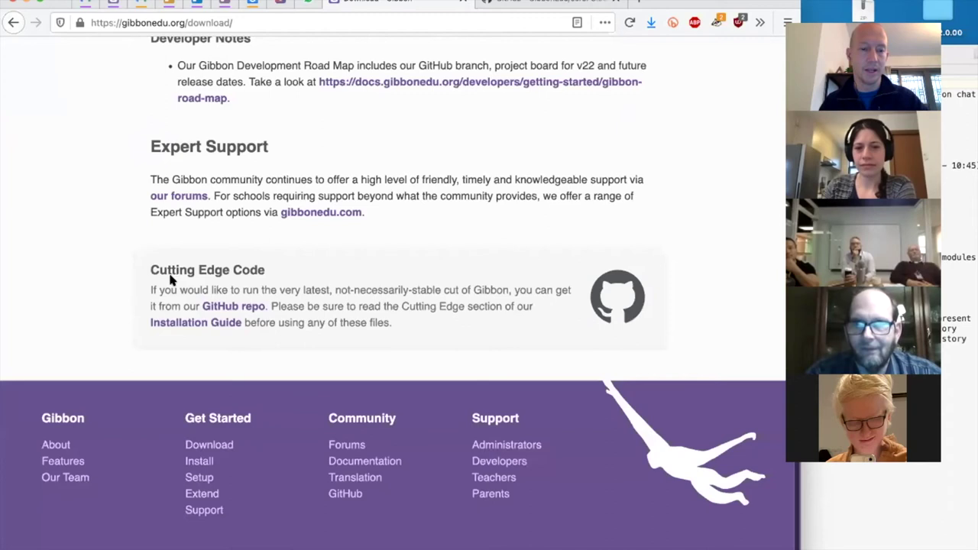
{"action": "left_click_drag", "start_coordinate": [149, 273], "coordinate": [422, 324]}
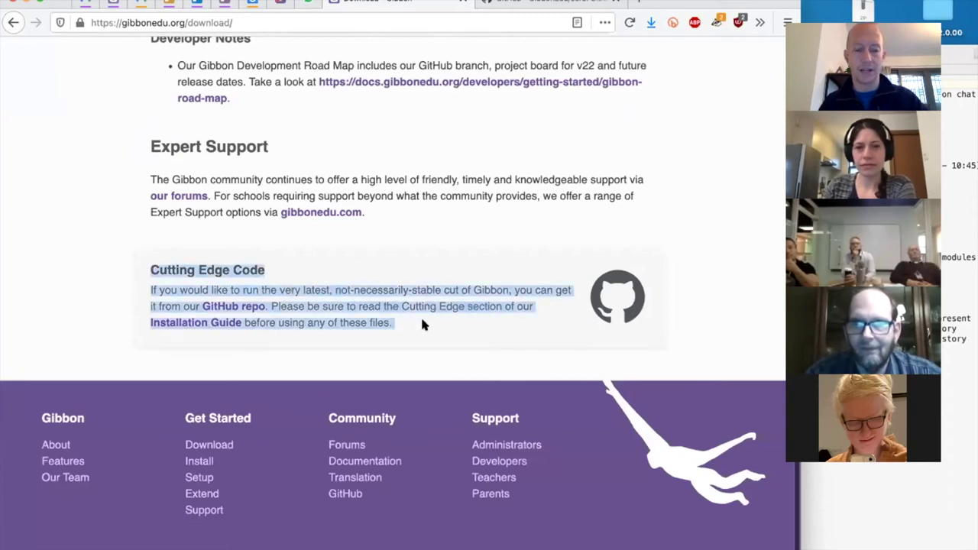
{"action": "left_click", "coordinate": [305, 307]}
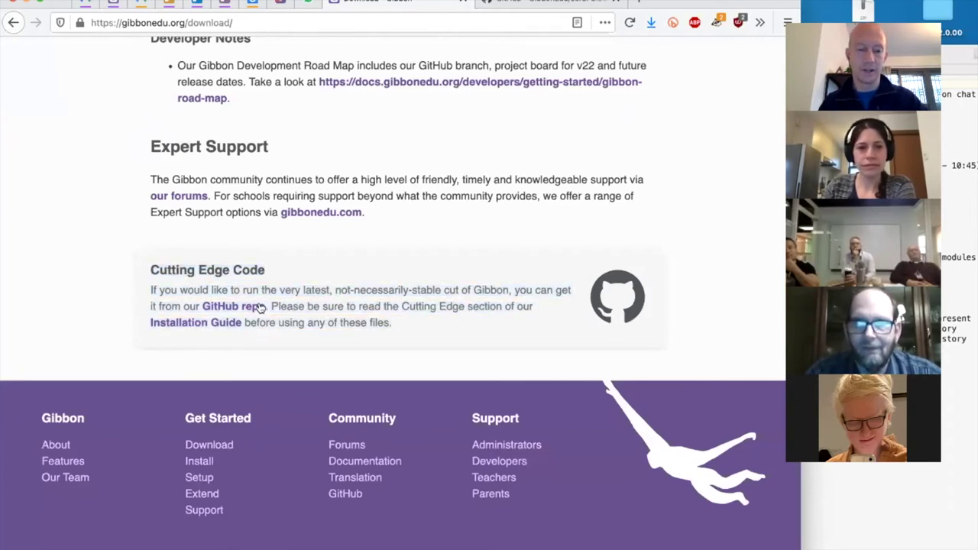
{"action": "left_click", "coordinate": [528, 4]}
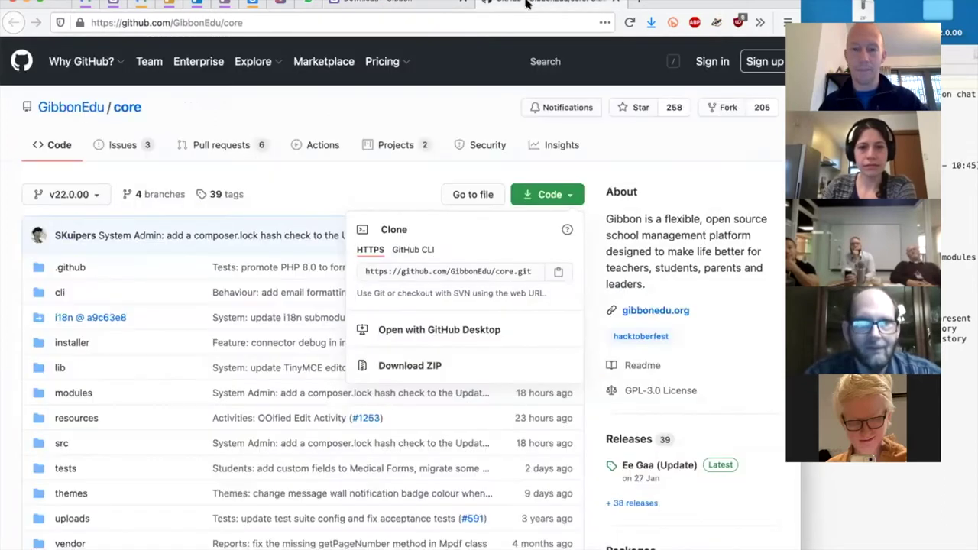
Step: Show the v22.0.00 branch's clone and Download ZIP options, then close them again
{"action": "left_click", "coordinate": [320, 191]}
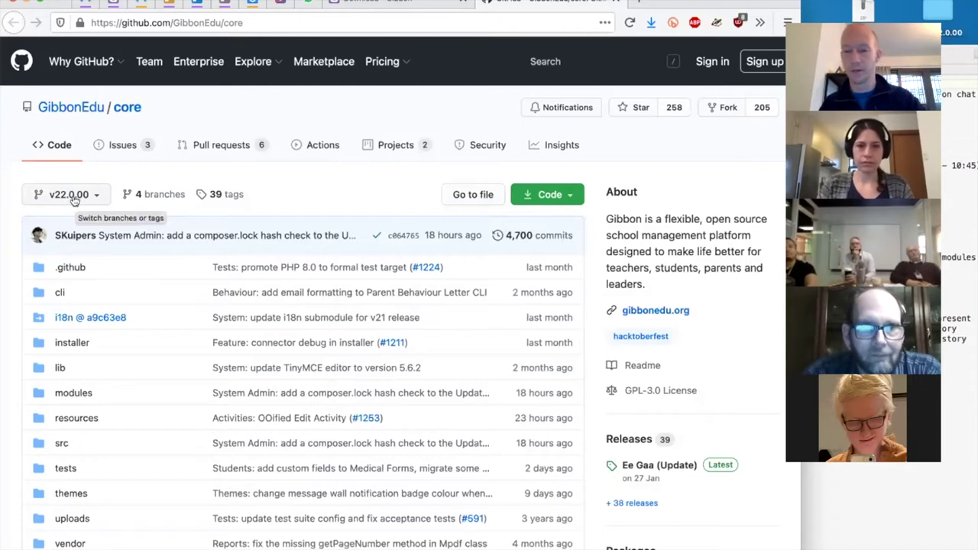
{"action": "left_click", "coordinate": [546, 203]}
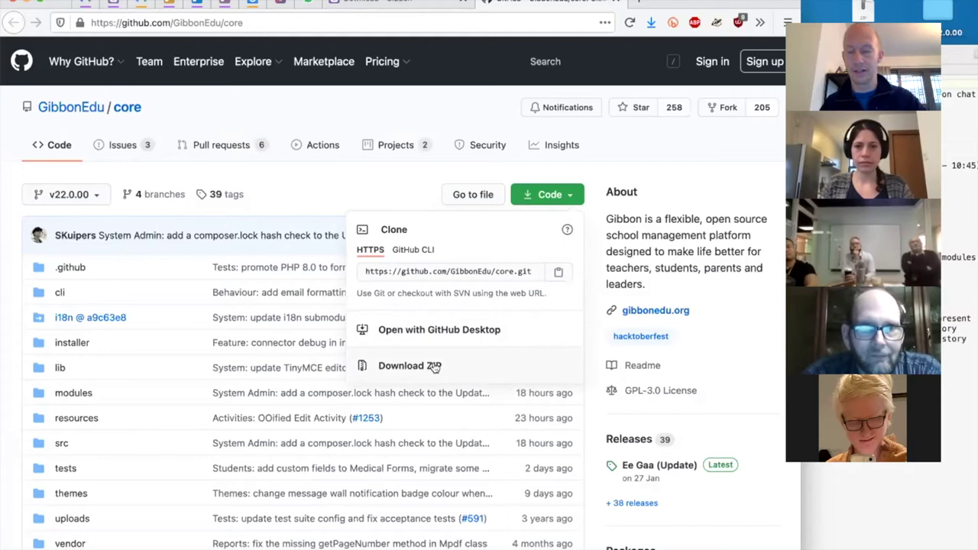
{"action": "left_click", "coordinate": [401, 173]}
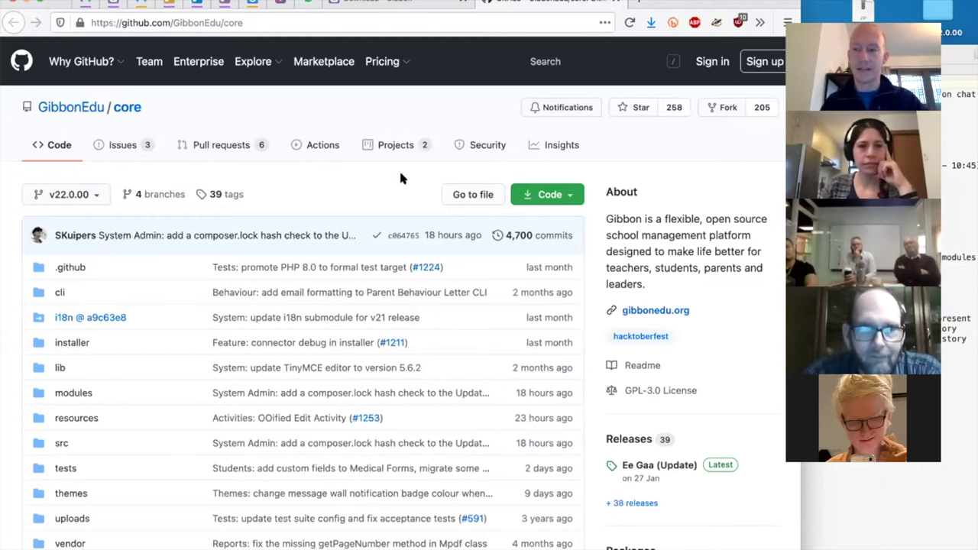
Step: Uncover the desktop files and extract the core-22.0.00.zip archive
{"action": "left_click_drag", "start_coordinate": [863, 229], "coordinate": [759, 268]}
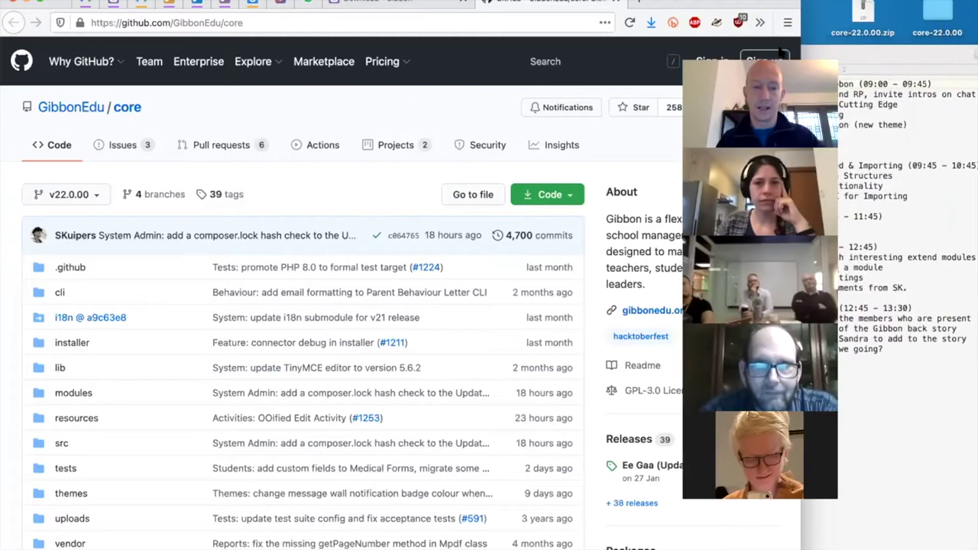
{"action": "left_click", "coordinate": [547, 196]}
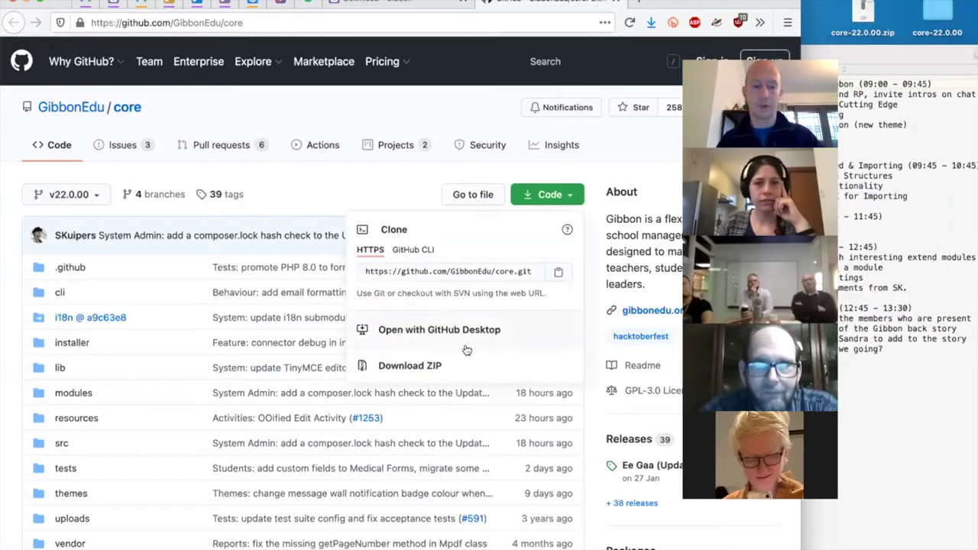
{"action": "left_click_drag", "start_coordinate": [872, 69], "coordinate": [948, 125]}
{"action": "left_click", "coordinate": [865, 11]}
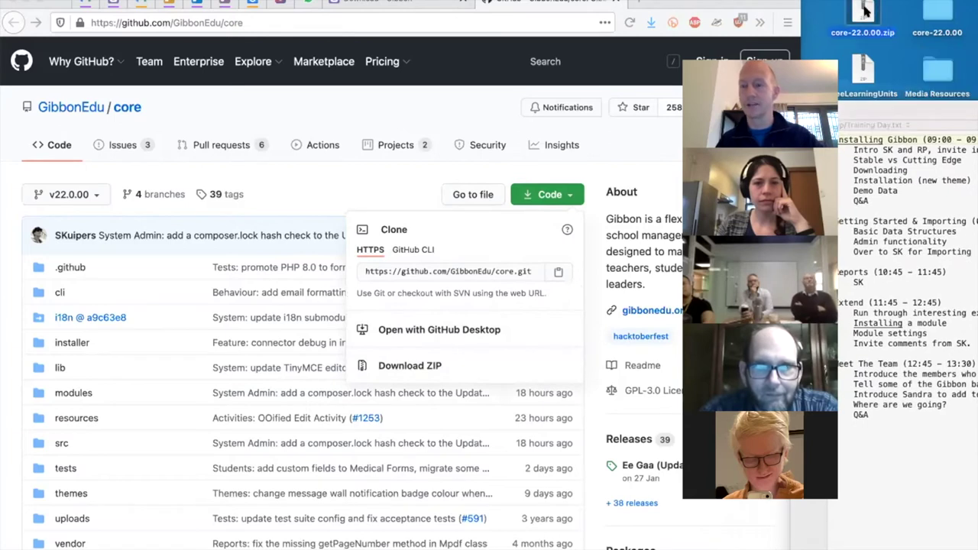
{"action": "double_click", "coordinate": [862, 10]}
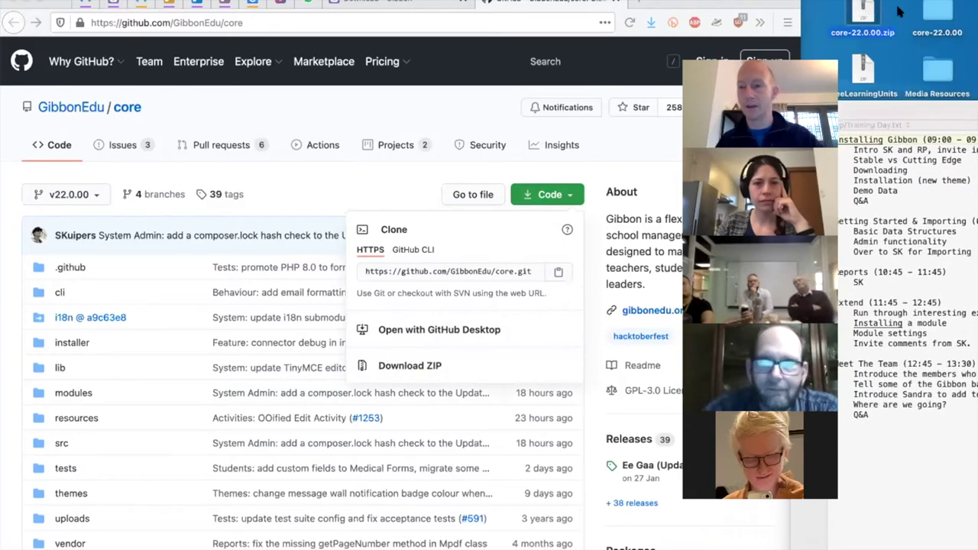
Step: Trash core-22.0.00.zip and open the extracted core-22.0.00 folder in an enlarged window
{"action": "left_click", "coordinate": [867, 9]}
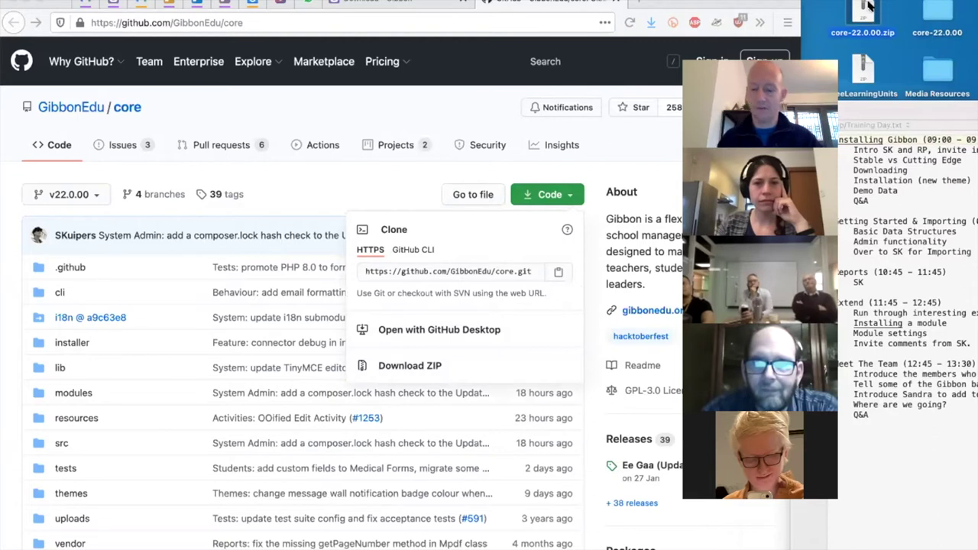
{"action": "key", "text": "super+BackSpace"}
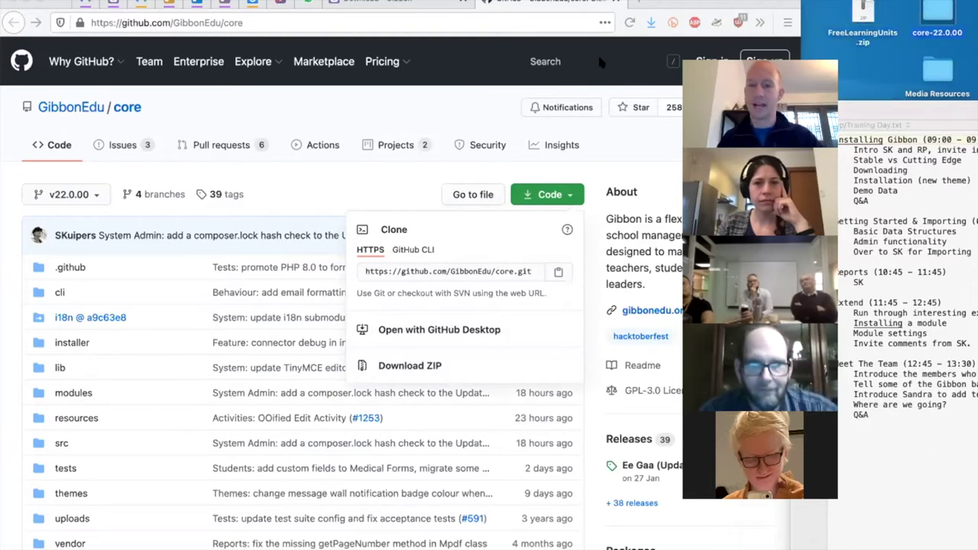
{"action": "key", "text": "super+o"}
{"action": "double_click", "coordinate": [472, 68]}
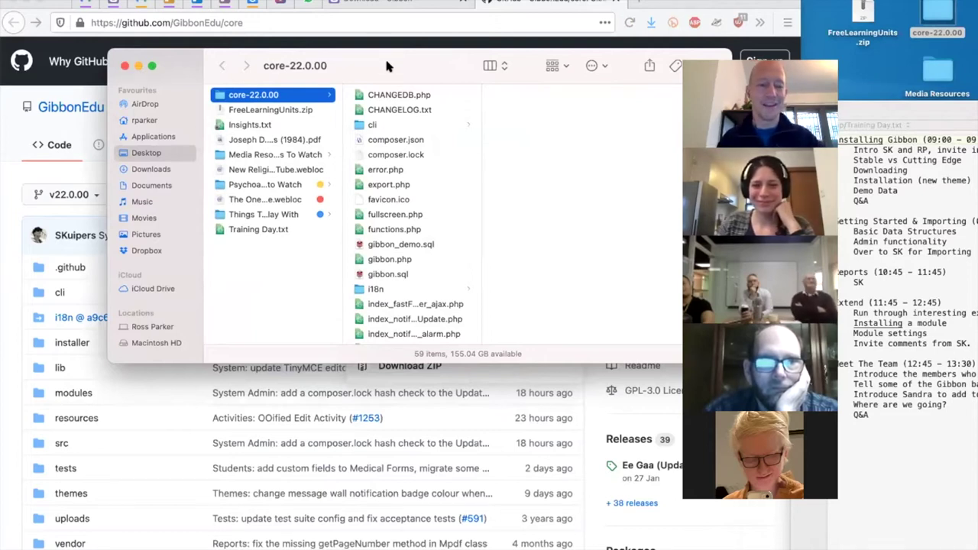
Step: Find MAMP's htdocs folder with Spotlight and place its window beside the core-22.0.00 window
{"action": "left_click_drag", "start_coordinate": [393, 66], "coordinate": [625, 11]}
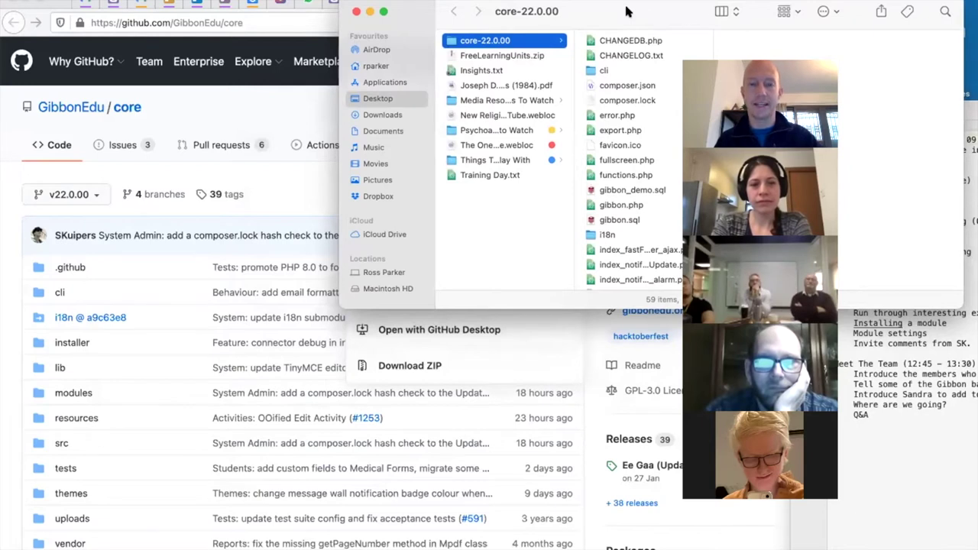
{"action": "key", "text": "super+space"}
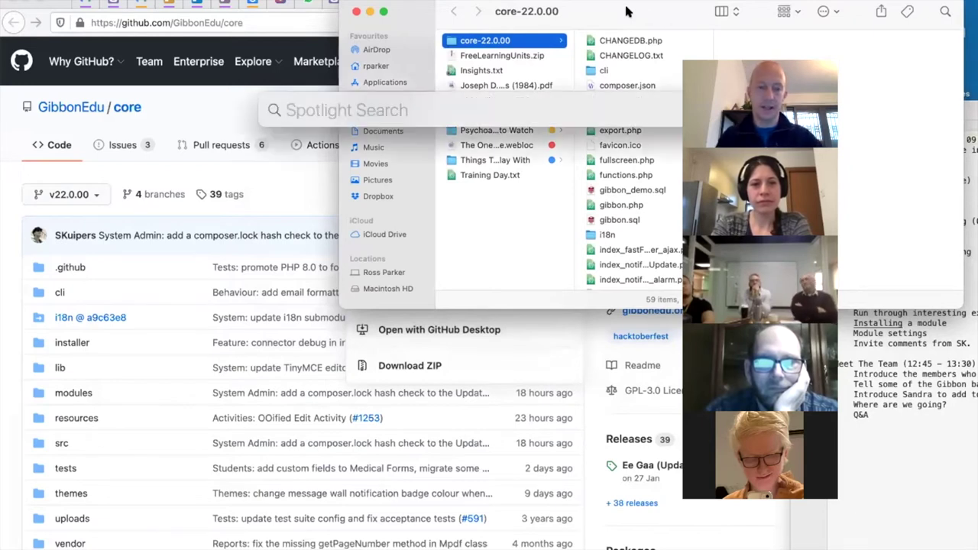
{"action": "type", "text": "htdocs"}
{"action": "key", "text": "Escape"}
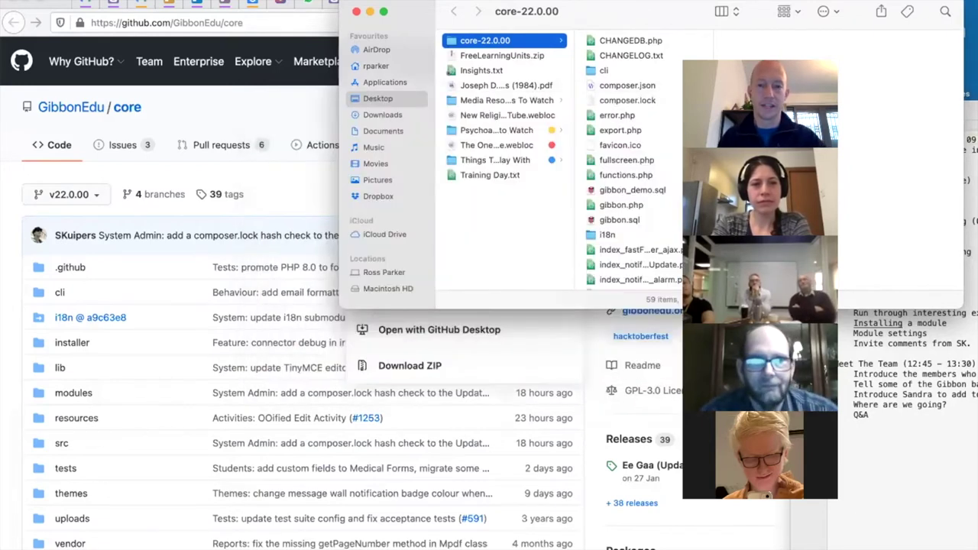
{"action": "left_click_drag", "start_coordinate": [531, 157], "coordinate": [297, 217]}
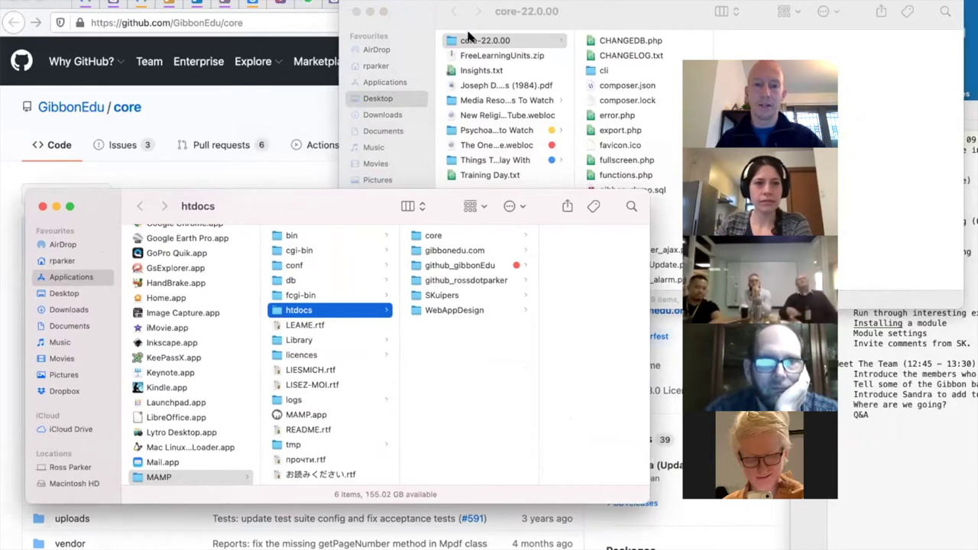
Step: Move the core-22.0.00 folder into htdocs and close the Desktop window
{"action": "left_click_drag", "start_coordinate": [504, 40], "coordinate": [466, 359]}
{"action": "left_click", "coordinate": [278, 310]}
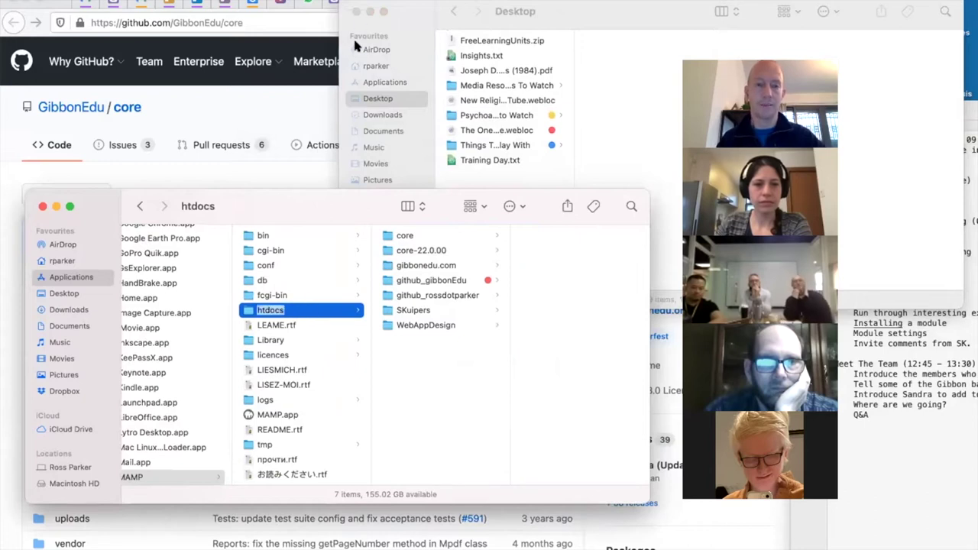
{"action": "left_click", "coordinate": [356, 12]}
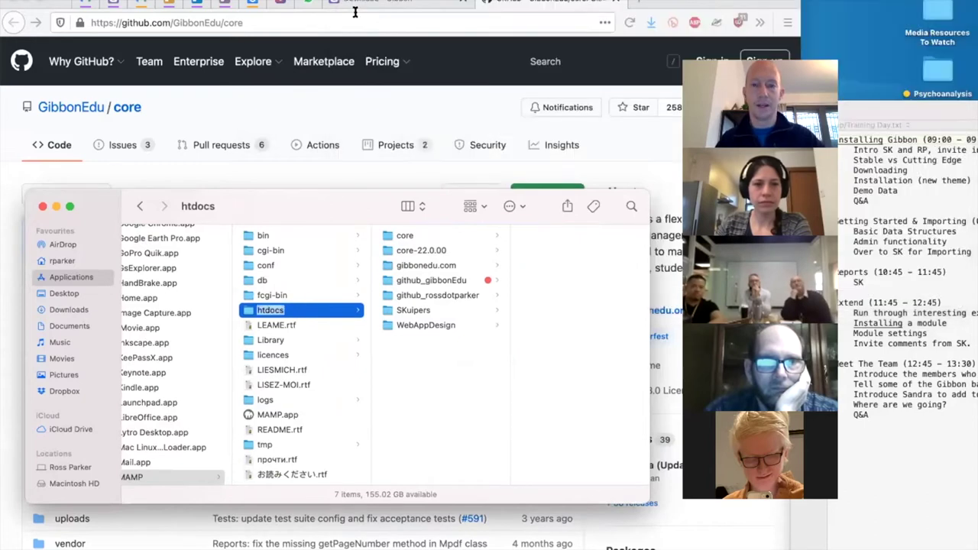
{"action": "left_click", "coordinate": [638, 4]}
Step: Load localhost in Firefox and rename the htdocs folder core-22.0.00 to trainingDay
{"action": "type", "text": "localhost/"}
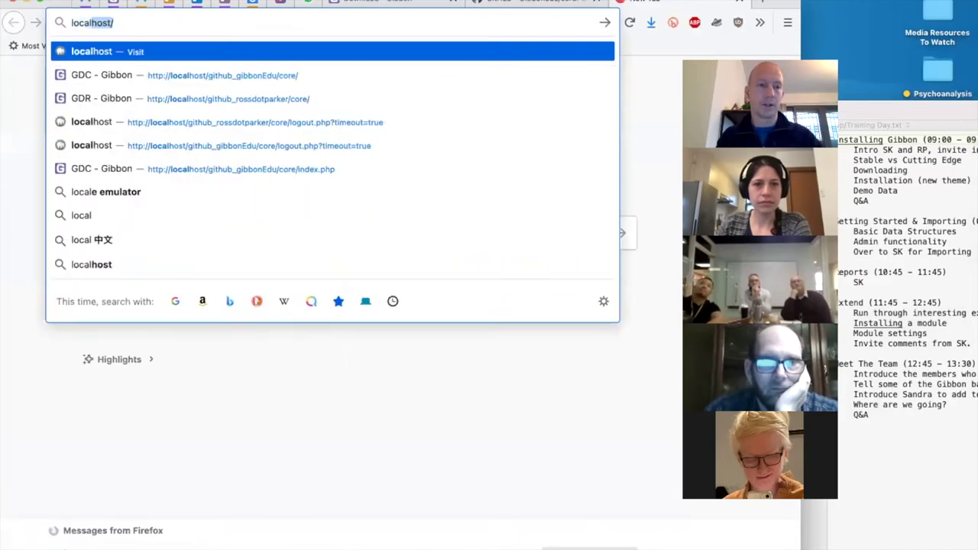
{"action": "key", "text": "Return"}
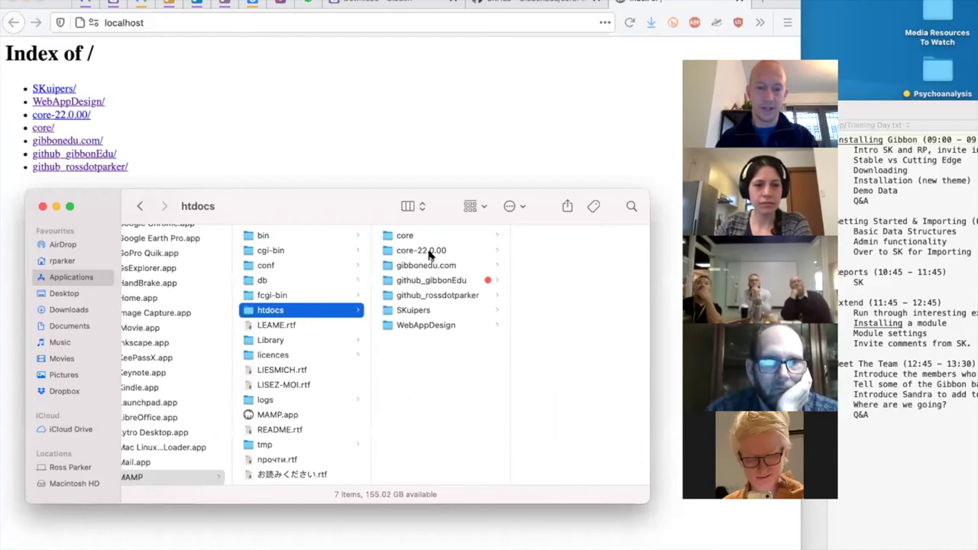
{"action": "left_click", "coordinate": [431, 256]}
{"action": "key", "text": "Return"}
{"action": "type", "text": "trainingDay"}
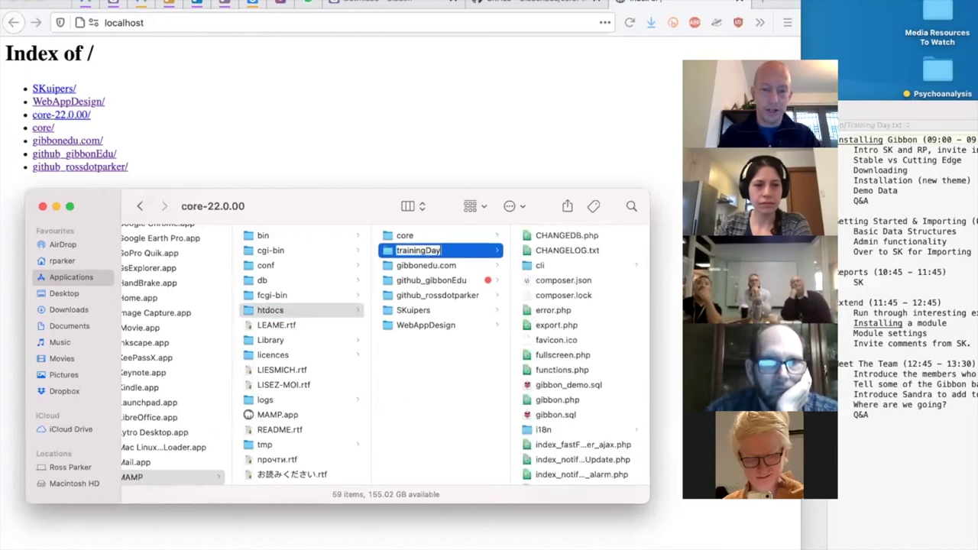
{"action": "key", "text": "Return"}
Step: Reload the localhost listing and open trainingDay/ to launch the Gibbon installer
{"action": "left_click", "coordinate": [425, 92]}
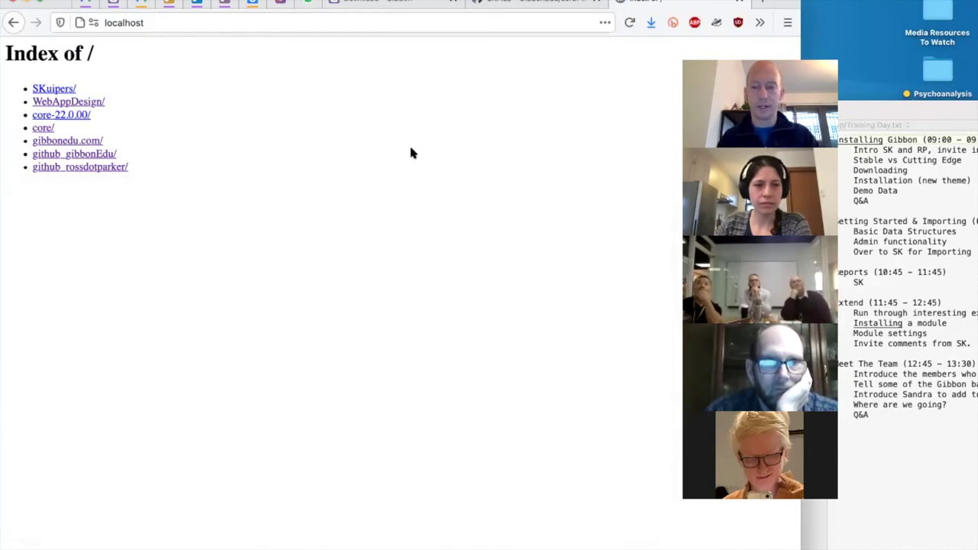
{"action": "key", "text": "super+r"}
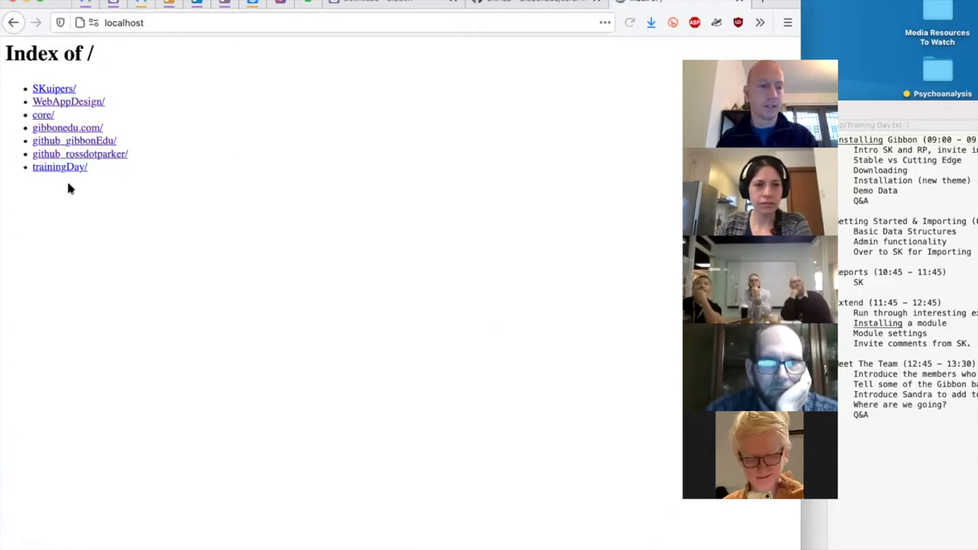
{"action": "left_click", "coordinate": [53, 169]}
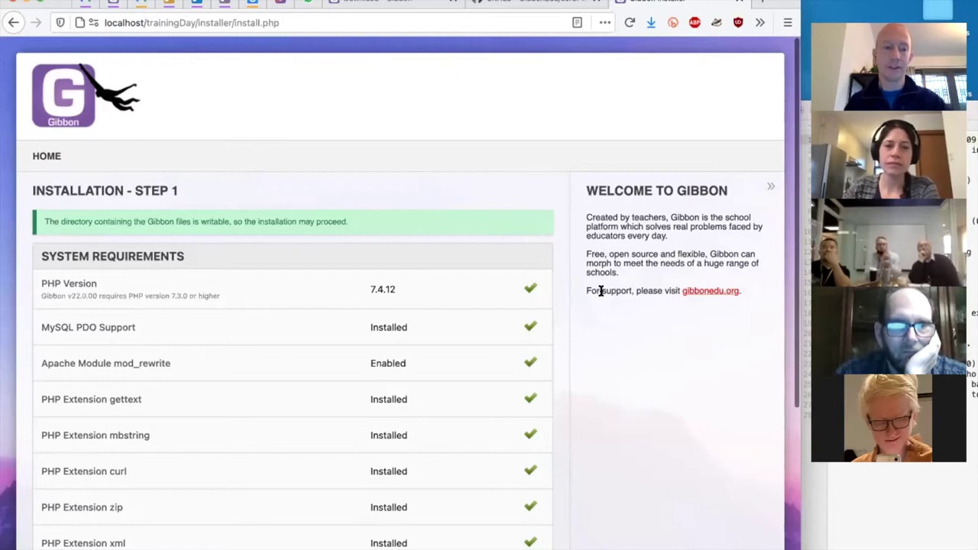
Step: Scroll through the Step 1 system requirements and highlight the mbstring PHP extension
{"action": "scroll", "coordinate": [601, 293], "scroll_direction": "down", "scroll_amount": 2}
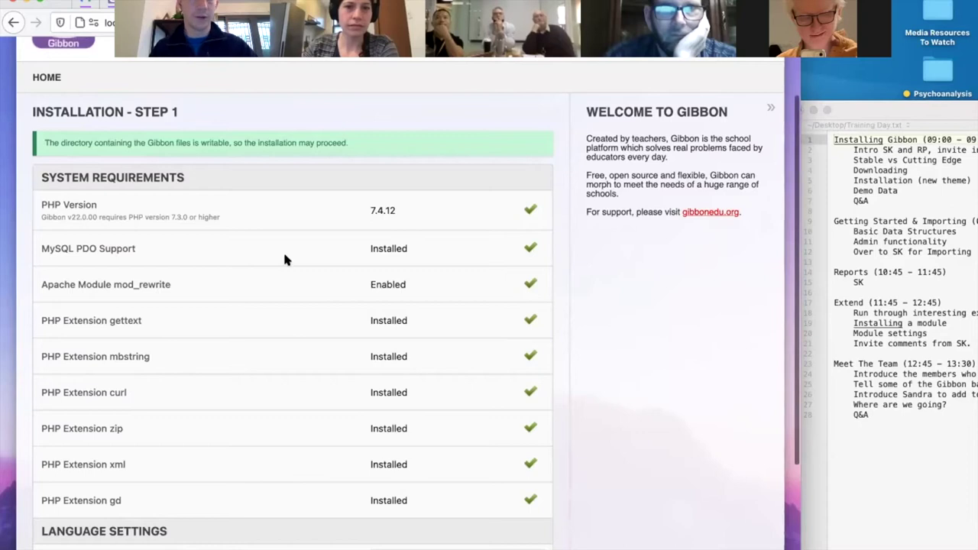
{"action": "scroll", "coordinate": [282, 255], "scroll_direction": "down", "scroll_amount": 1}
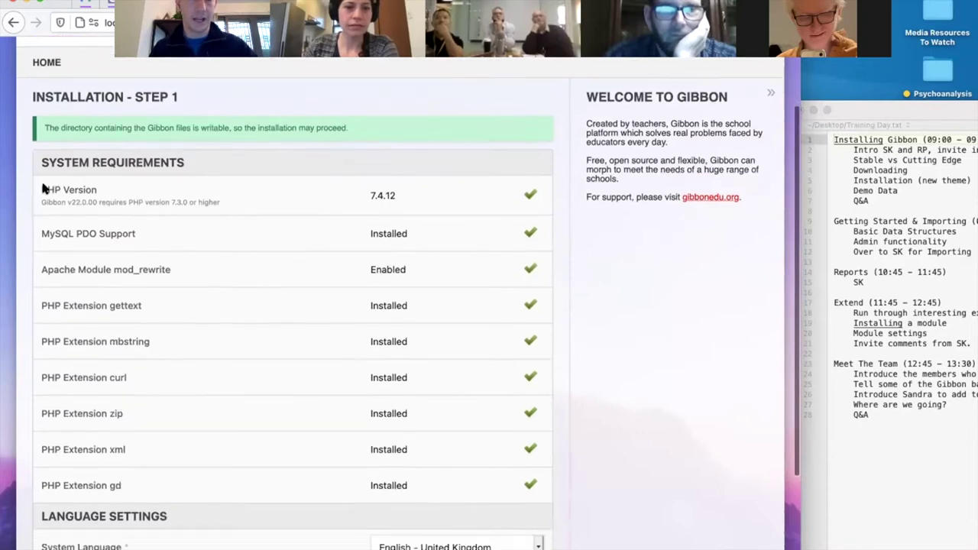
{"action": "scroll", "coordinate": [148, 348], "scroll_direction": "down", "scroll_amount": 2}
{"action": "scroll", "coordinate": [149, 347], "scroll_direction": "down", "scroll_amount": 3}
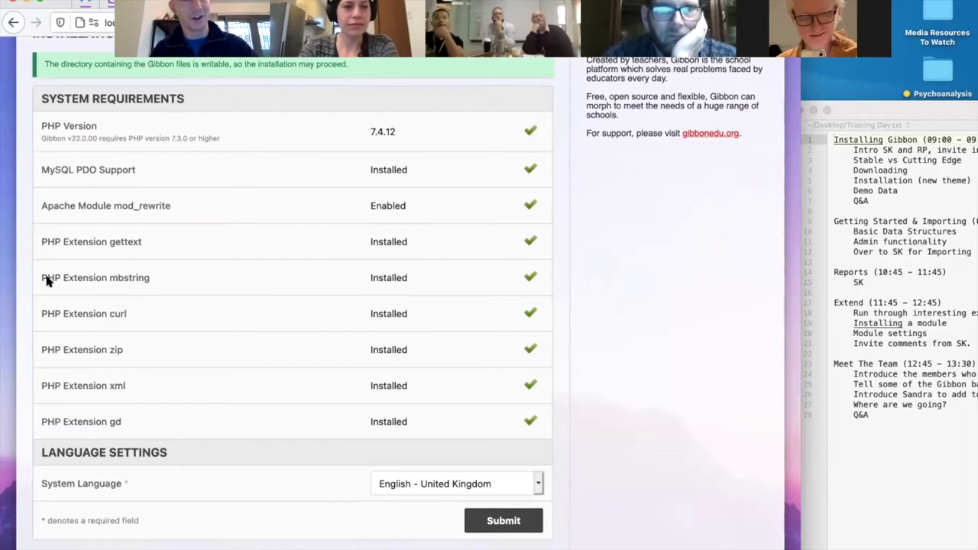
{"action": "left_click_drag", "start_coordinate": [45, 281], "coordinate": [54, 317]}
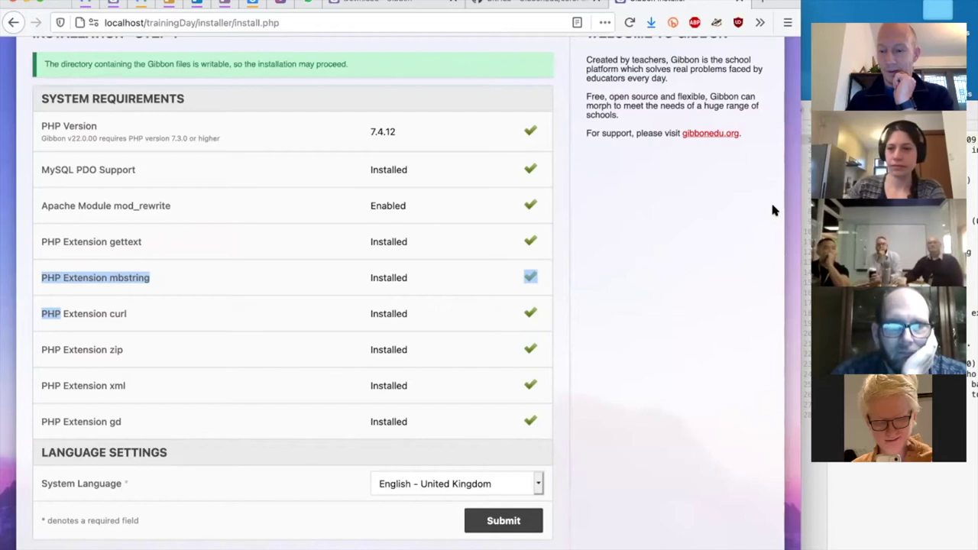
Step: Highlight the required PHP version 7.3.0 in the requirements list
{"action": "scroll", "coordinate": [893, 482], "scroll_direction": "down", "scroll_amount": 3}
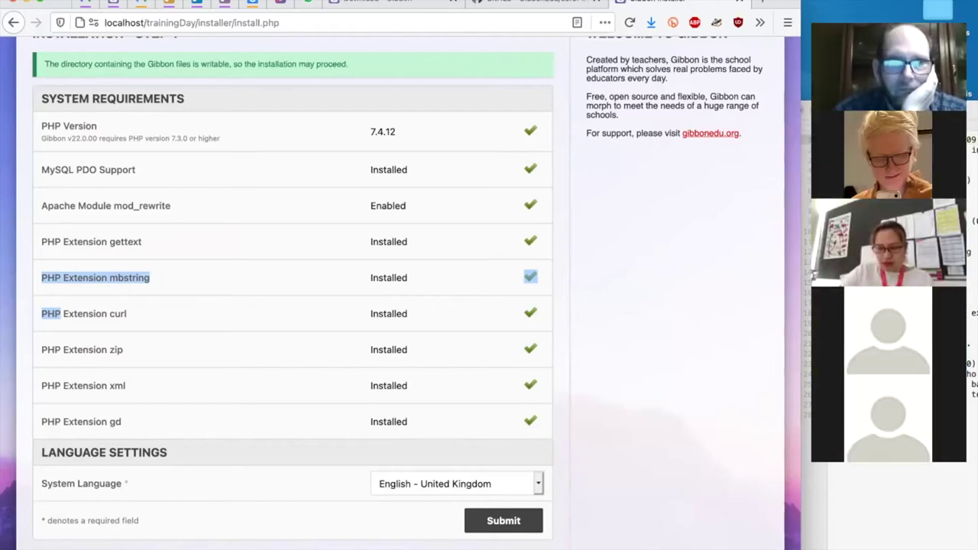
{"action": "scroll", "coordinate": [888, 245], "scroll_direction": "up", "scroll_amount": 3}
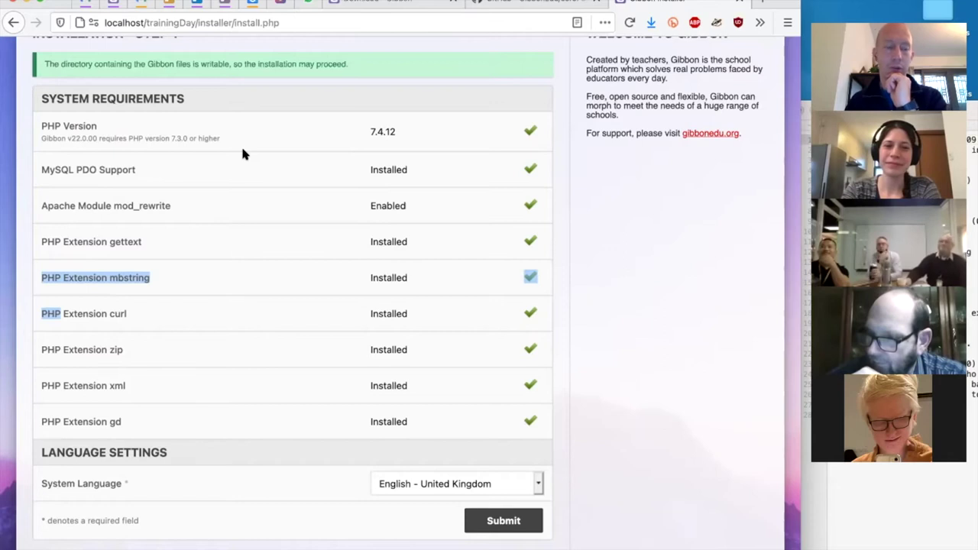
{"action": "left_click", "coordinate": [167, 134]}
{"action": "left_click_drag", "start_coordinate": [182, 140], "coordinate": [187, 140]}
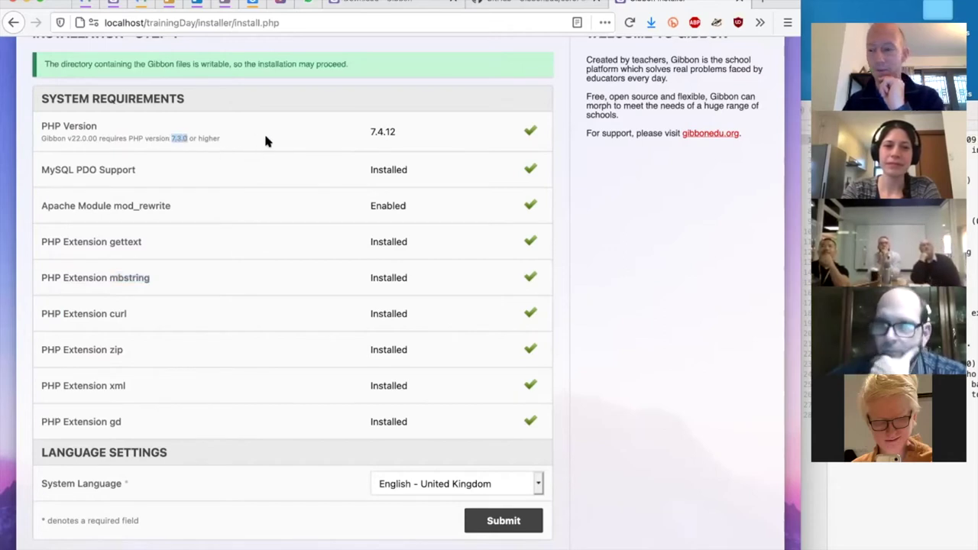
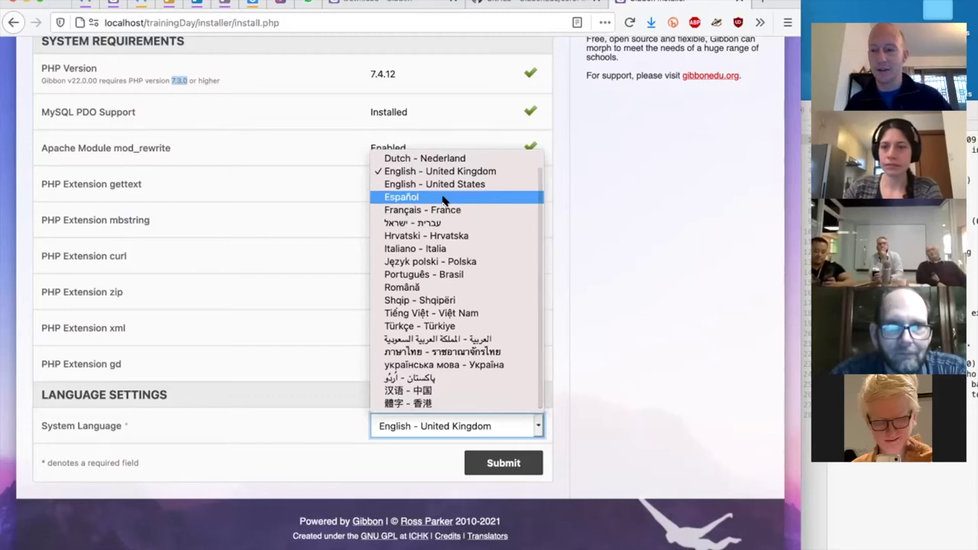
Step: Keep English - United Kingdom as the system language and open a blank Personal-container tab
{"action": "left_click", "coordinate": [593, 19]}
{"action": "left_click", "coordinate": [466, 426]}
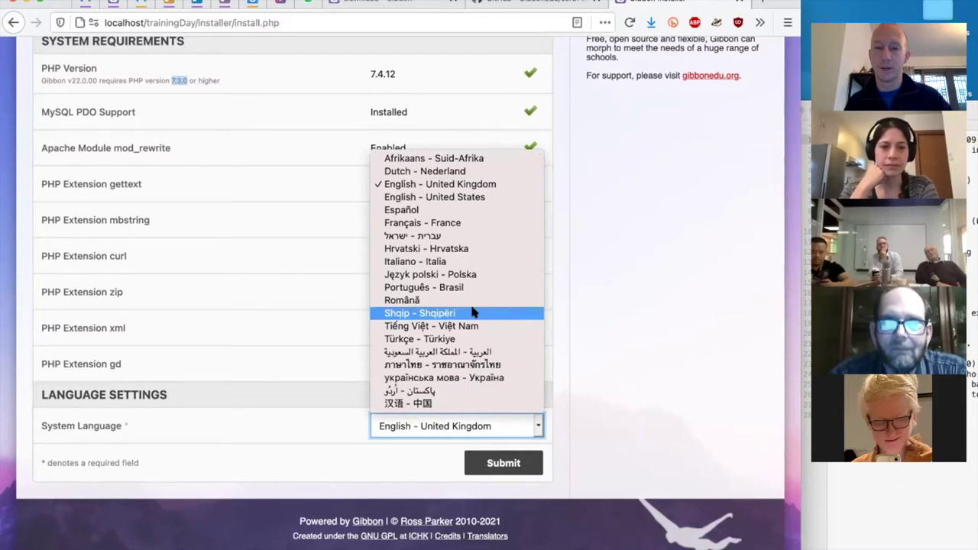
{"action": "left_click", "coordinate": [757, 45]}
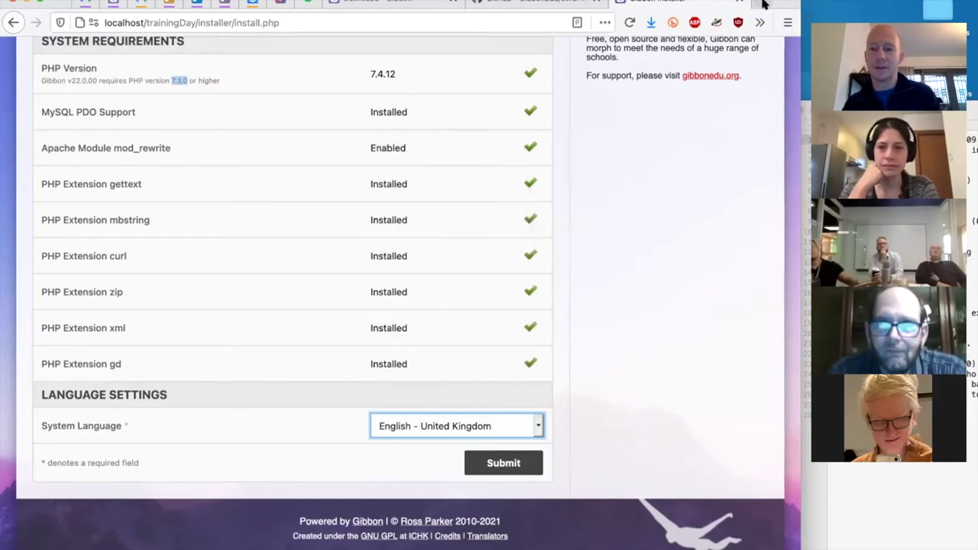
{"action": "left_click_drag", "start_coordinate": [764, 5], "coordinate": [714, 48]}
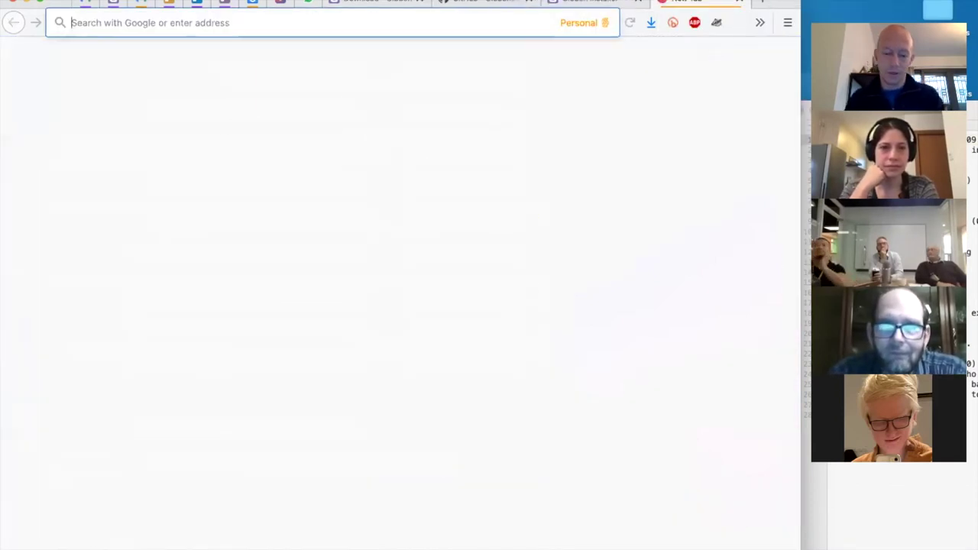
Step: Load POEditor My Projects from the 'poed' suggestion and open the Gibbon project
{"action": "type", "text": "poed"}
{"action": "key", "text": "Down"}
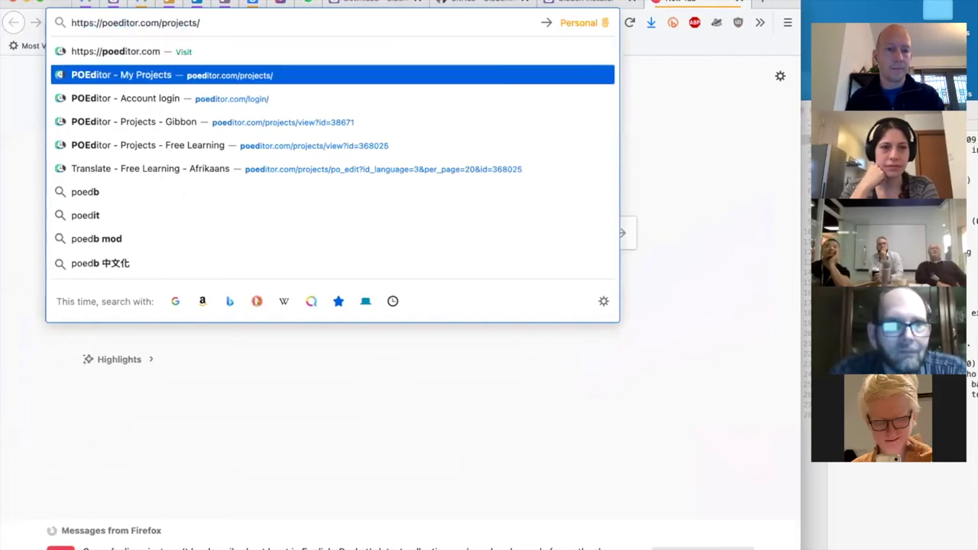
{"action": "key", "text": "Return"}
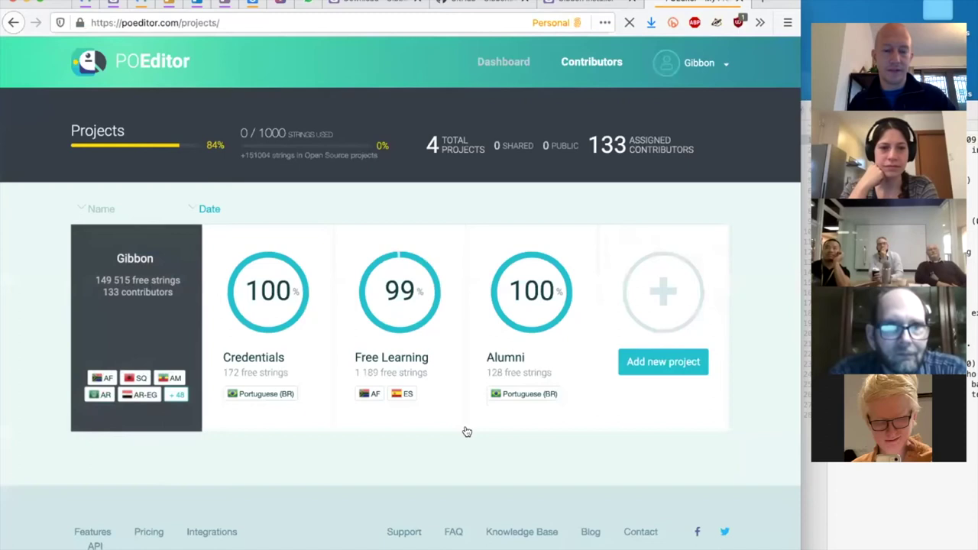
{"action": "left_click", "coordinate": [465, 430]}
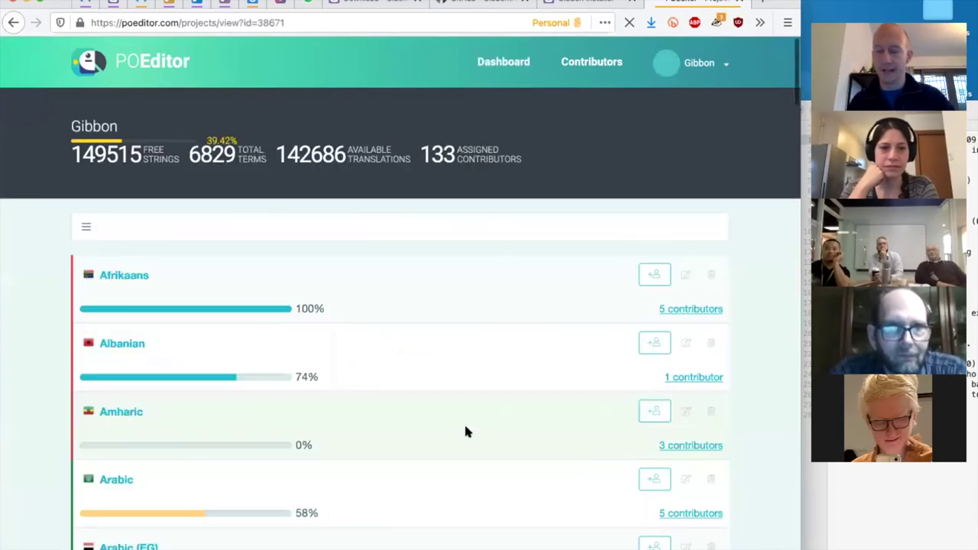
Step: Scroll through the Gibbon project's languages and completion percentages, such as German 95%
{"action": "scroll", "coordinate": [468, 433], "scroll_direction": "down", "scroll_amount": 3}
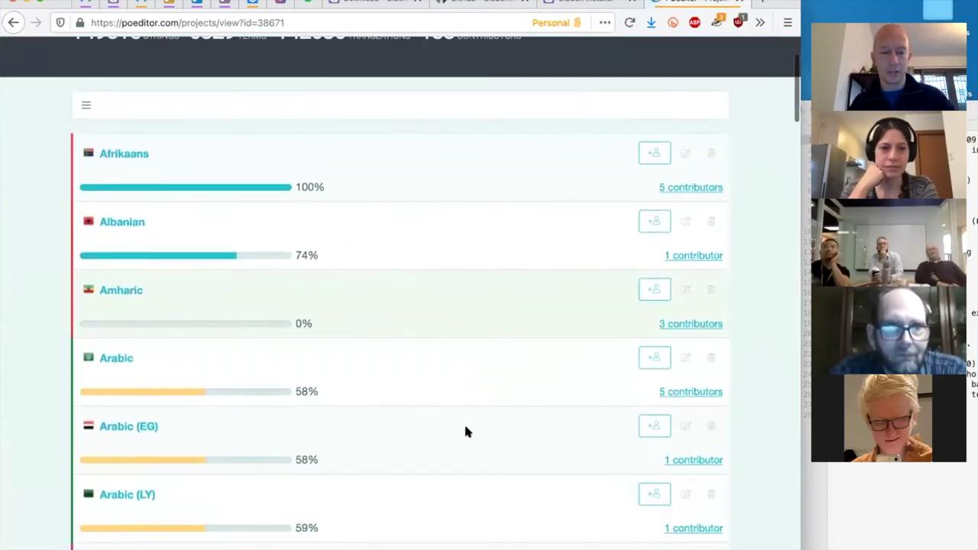
{"action": "scroll", "coordinate": [465, 432], "scroll_direction": "down", "scroll_amount": 20}
{"action": "scroll", "coordinate": [467, 432], "scroll_direction": "down", "scroll_amount": 20}
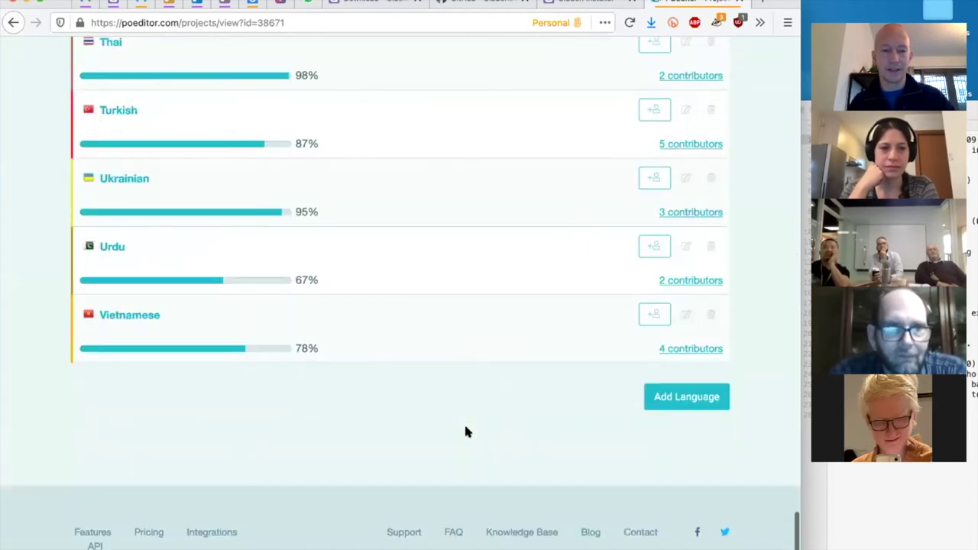
{"action": "scroll", "coordinate": [465, 426], "scroll_direction": "up", "scroll_amount": 2}
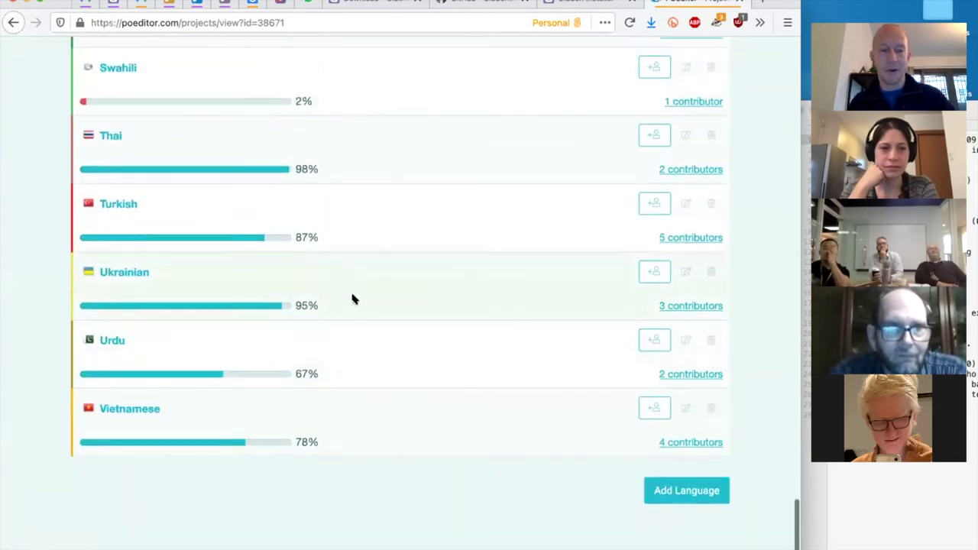
{"action": "scroll", "coordinate": [353, 298], "scroll_direction": "up", "scroll_amount": 4}
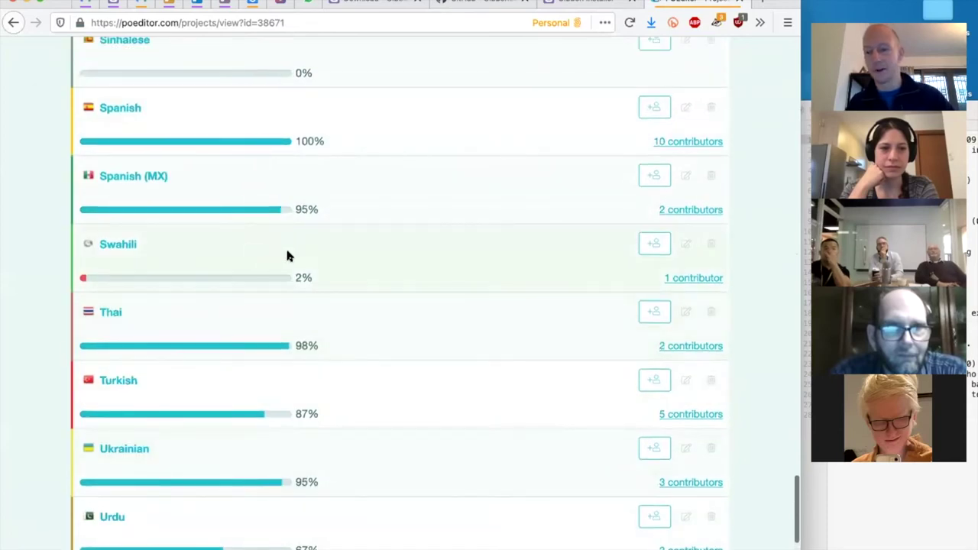
{"action": "scroll", "coordinate": [287, 256], "scroll_direction": "up", "scroll_amount": 20}
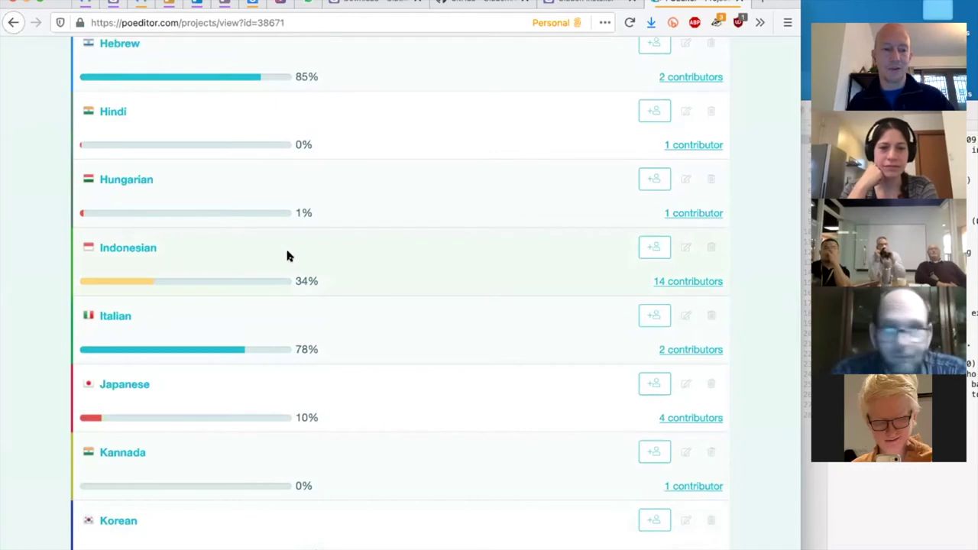
{"action": "scroll", "coordinate": [287, 256], "scroll_direction": "up", "scroll_amount": 6}
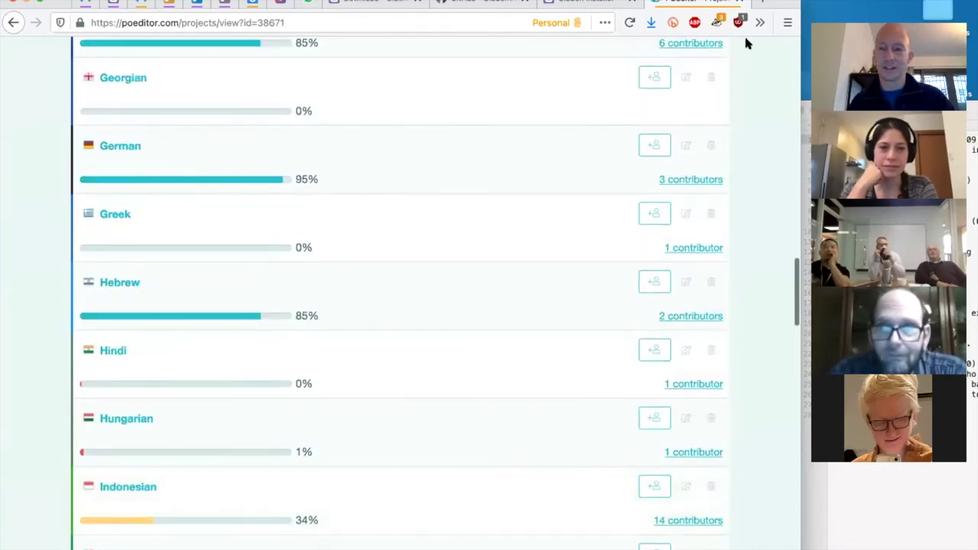
{"action": "scroll", "coordinate": [527, 161], "scroll_direction": "up", "scroll_amount": 15}
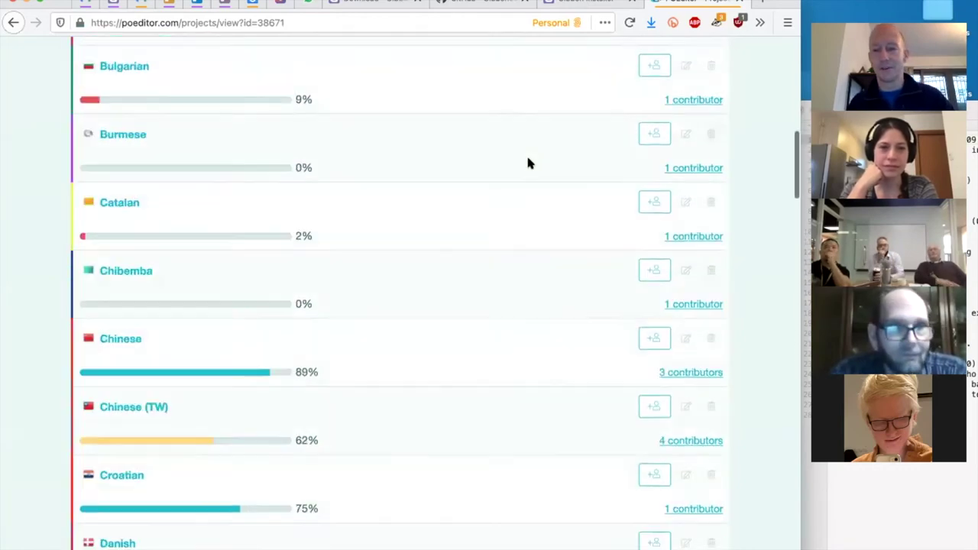
{"action": "scroll", "coordinate": [528, 163], "scroll_direction": "up", "scroll_amount": 10}
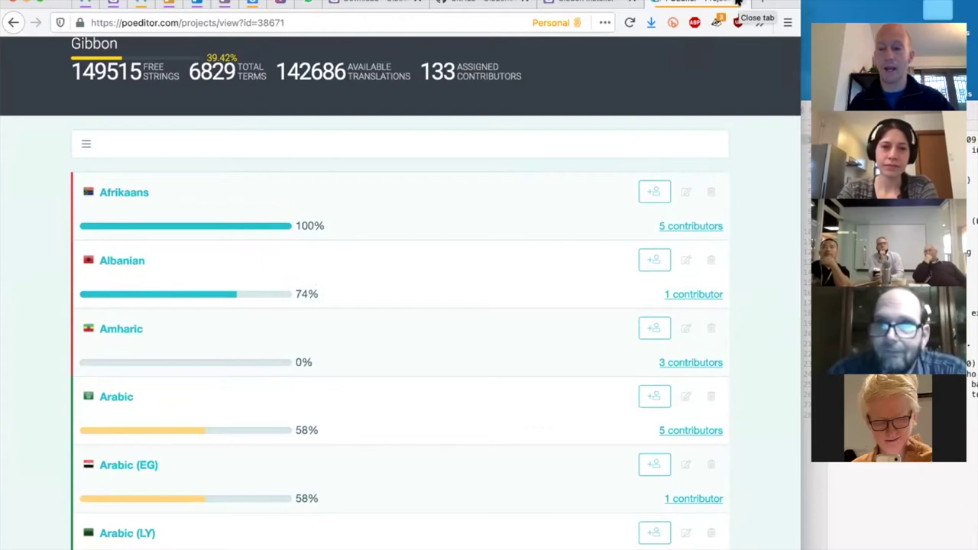
Step: Close the POEditor tab, leave English - United Kingdom selected, and submit to reach Step 2
{"action": "left_click", "coordinate": [738, 3]}
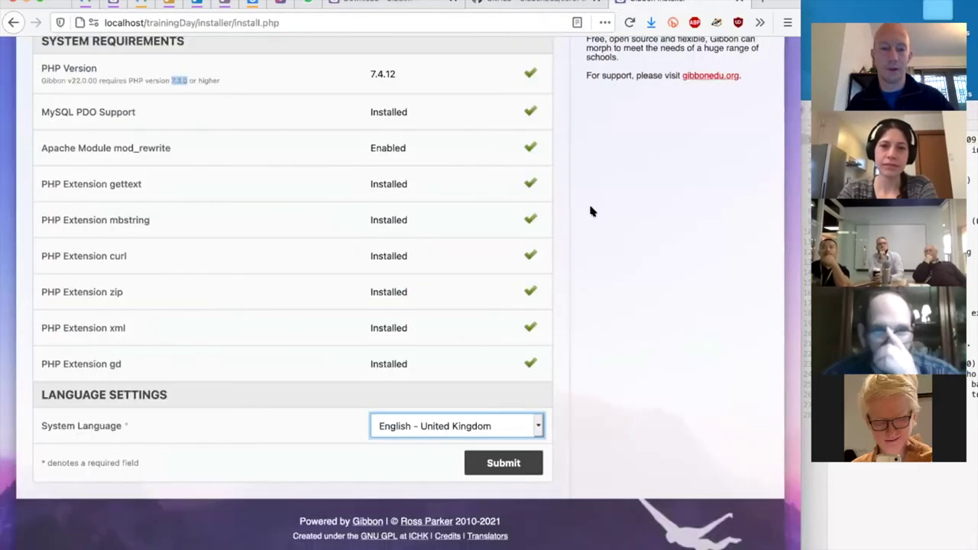
{"action": "scroll", "coordinate": [590, 211], "scroll_direction": "down", "scroll_amount": 1}
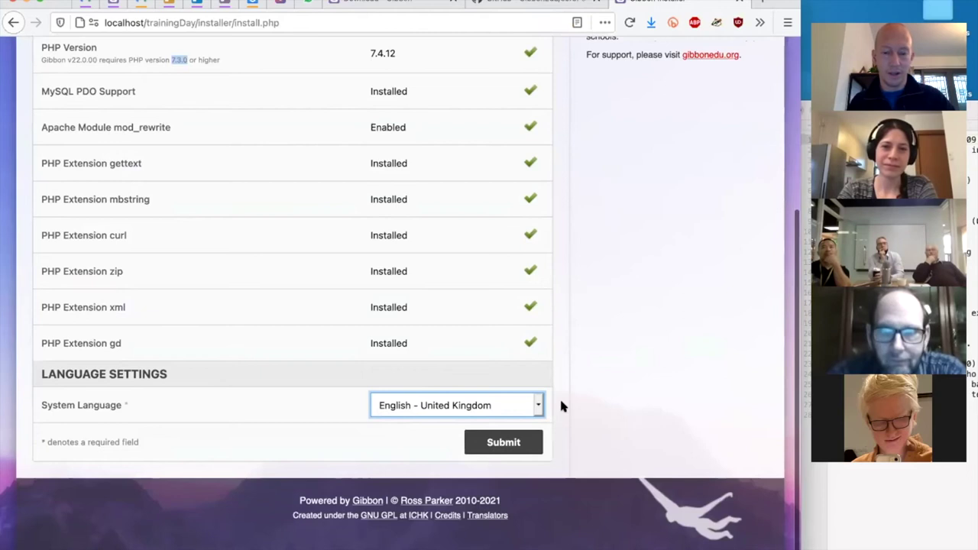
{"action": "left_click", "coordinate": [532, 406]}
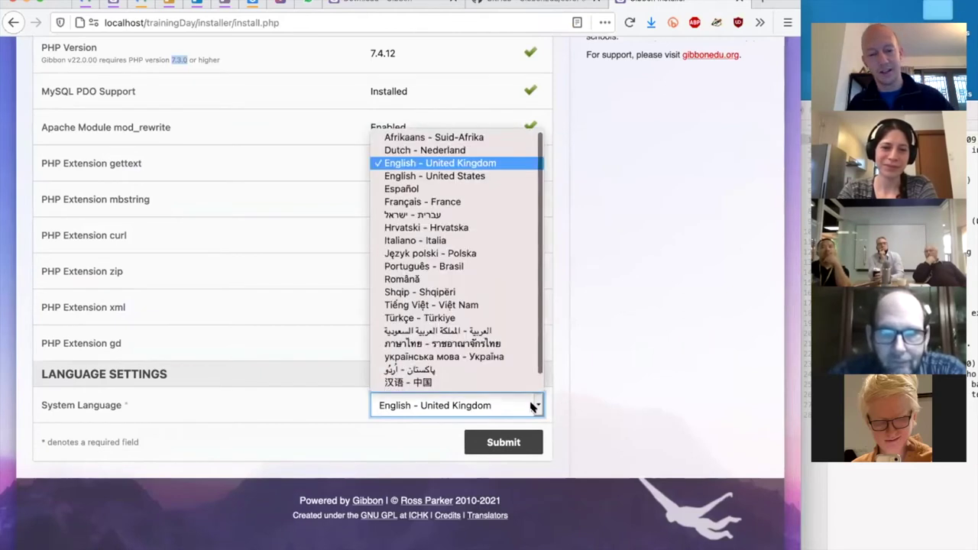
{"action": "left_click", "coordinate": [504, 163]}
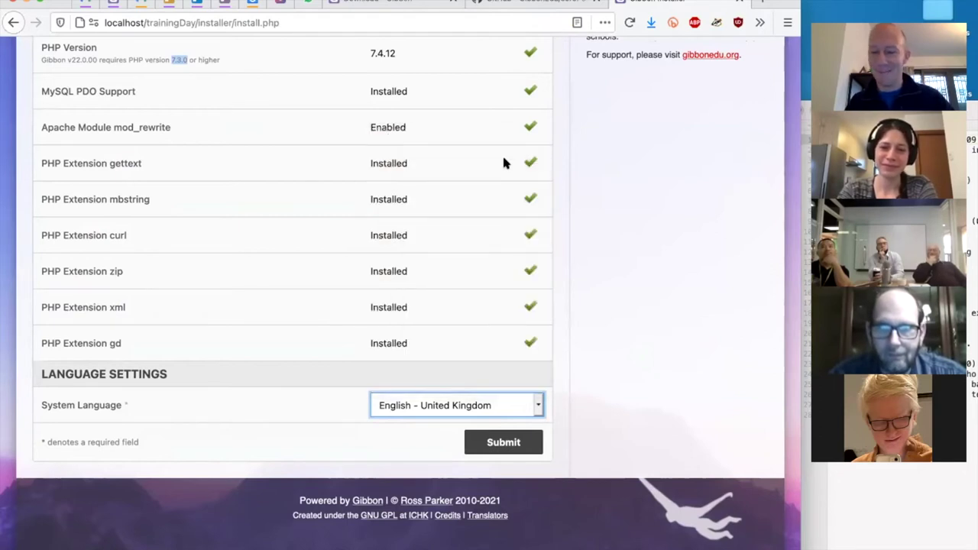
{"action": "left_click", "coordinate": [458, 409]}
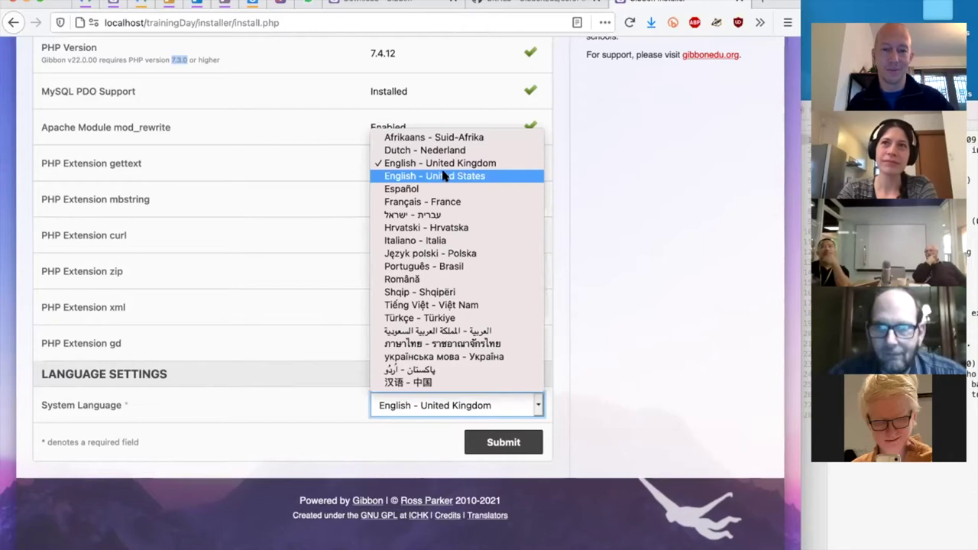
{"action": "left_click", "coordinate": [487, 474]}
{"action": "left_click", "coordinate": [489, 444]}
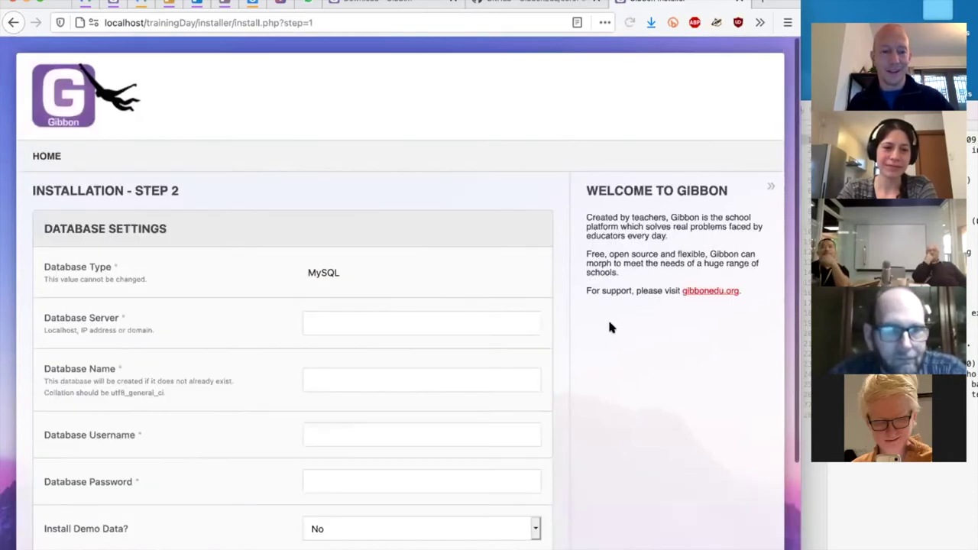
Step: Fill Database Server with the localhost suggestion, leaving MySQL as the database type
{"action": "scroll", "coordinate": [610, 327], "scroll_direction": "down", "scroll_amount": 2}
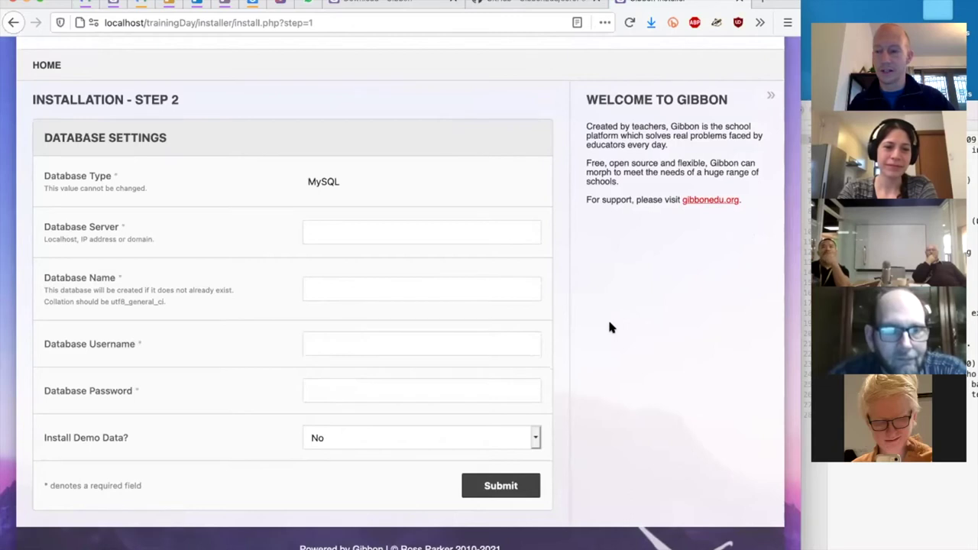
{"action": "left_click", "coordinate": [377, 231]}
{"action": "type", "text": "local"}
{"action": "key", "text": "Down"}
{"action": "key", "text": "Tab"}
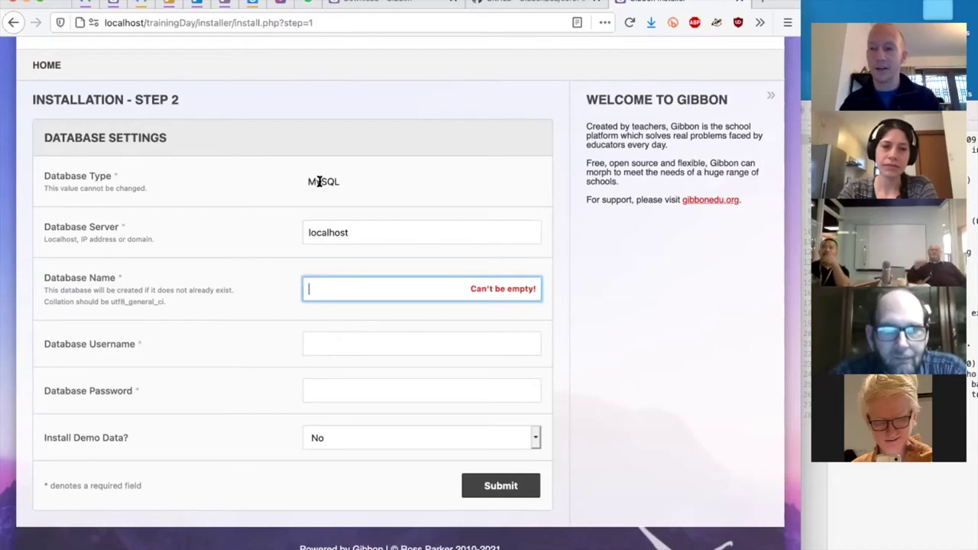
{"action": "mouse_move", "coordinate": [319, 181]}
{"action": "left_mouse_down"}
{"action": "mouse_move", "coordinate": [307, 181]}
{"action": "mouse_move", "coordinate": [320, 182]}
{"action": "left_mouse_up"}
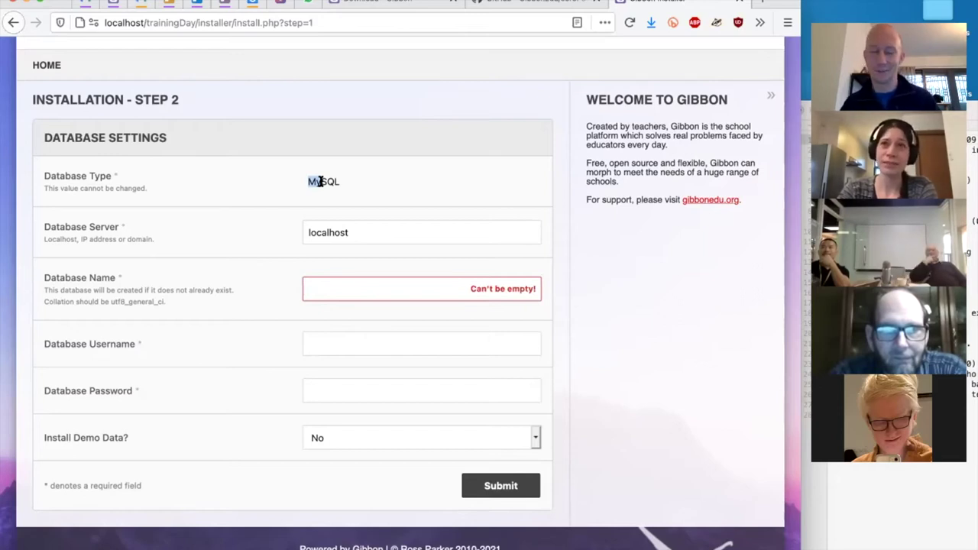
{"action": "left_click", "coordinate": [307, 181]}
{"action": "double_click", "coordinate": [321, 181]}
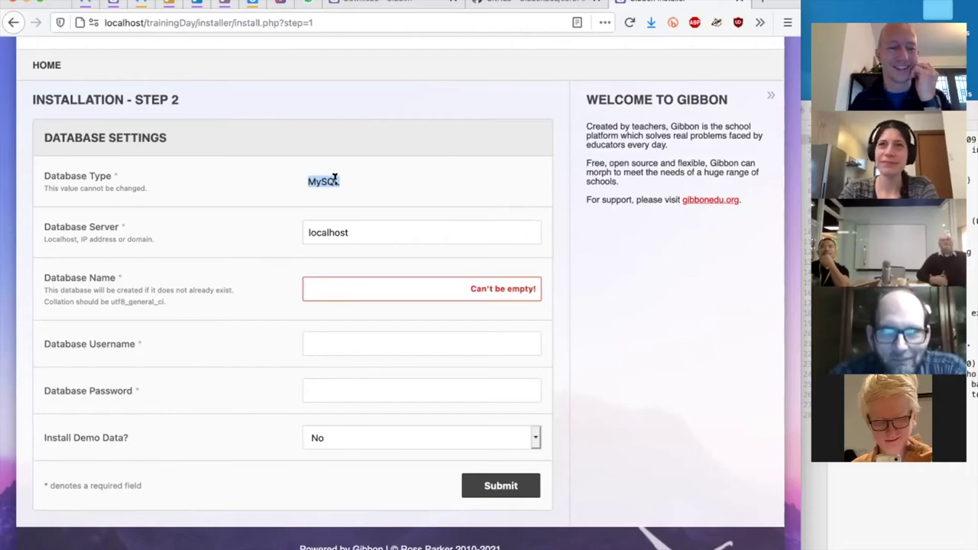
{"action": "double_click", "coordinate": [327, 182]}
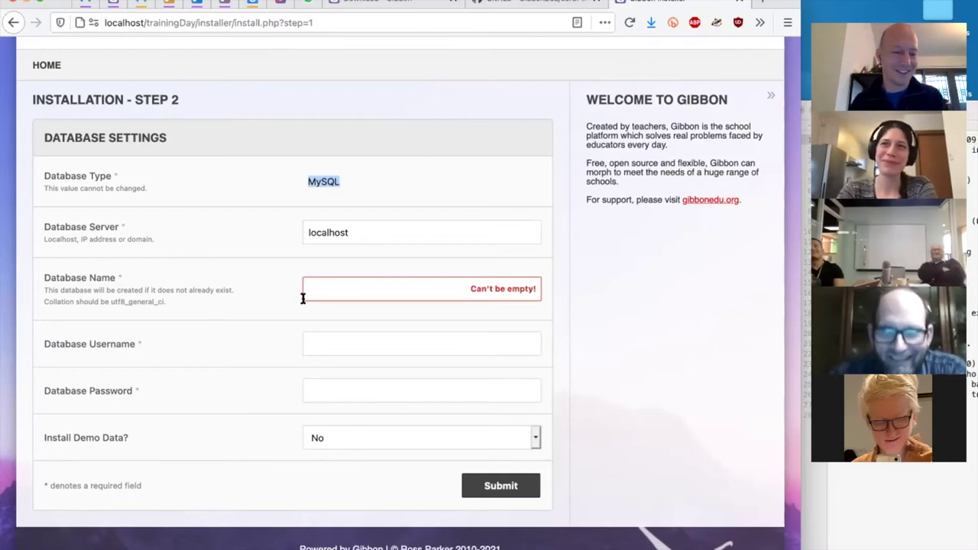
{"action": "left_click", "coordinate": [329, 292]}
Step: Enter trainingDay as the database name, then show the desktop and open Spotlight
{"action": "type", "text": "te"}
{"action": "type", "text": "rain"}
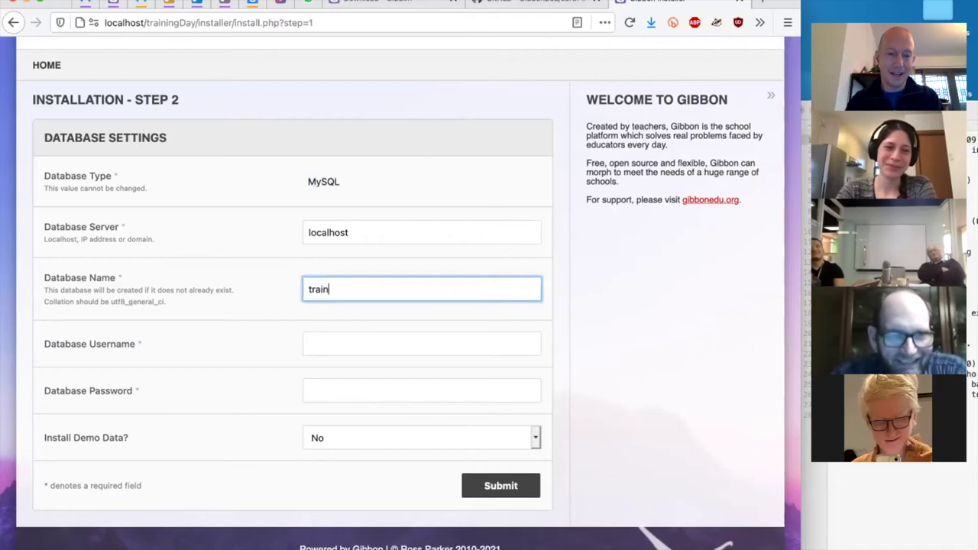
{"action": "type", "text": "ing"}
{"action": "type", "text": "Gibb"}
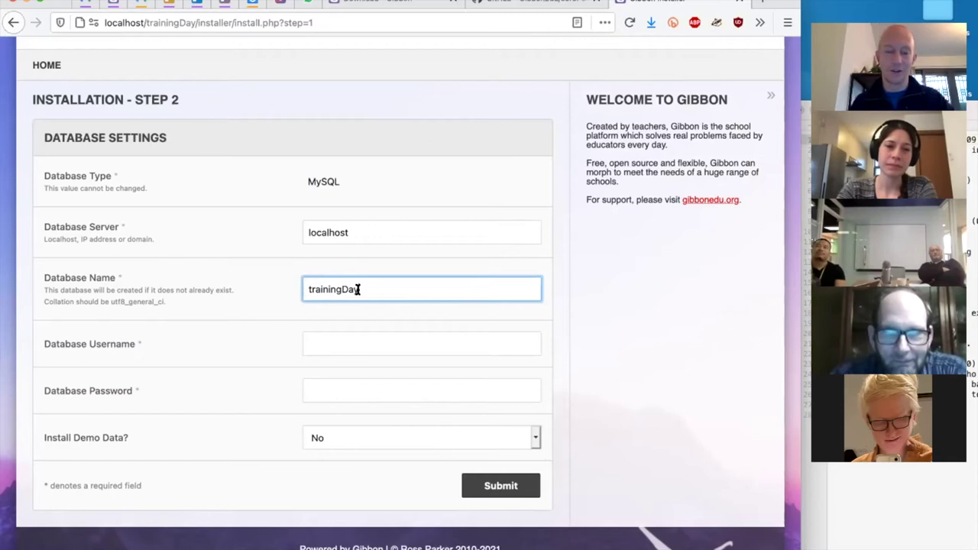
{"action": "left_click", "coordinate": [333, 337]}
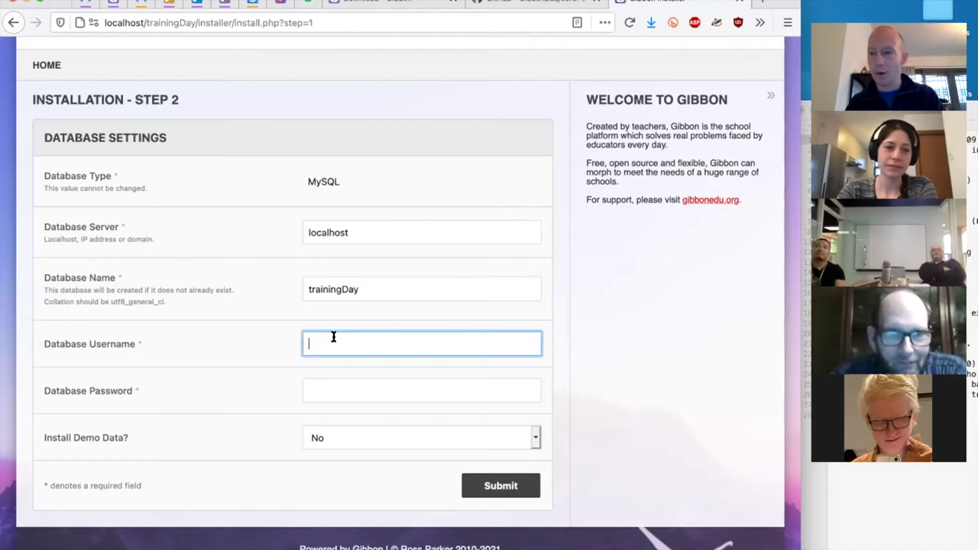
{"action": "key", "text": "F11"}
{"action": "key", "text": "super+space"}
Step: Launch Sequel Ace from Spotlight and select the saved localhost connection
{"action": "type", "text": "seque"}
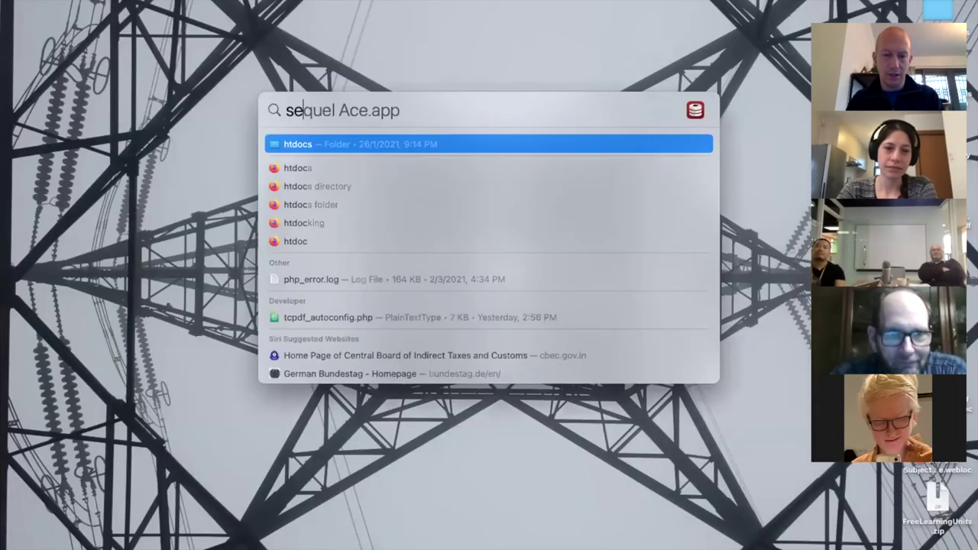
{"action": "key", "text": "Return"}
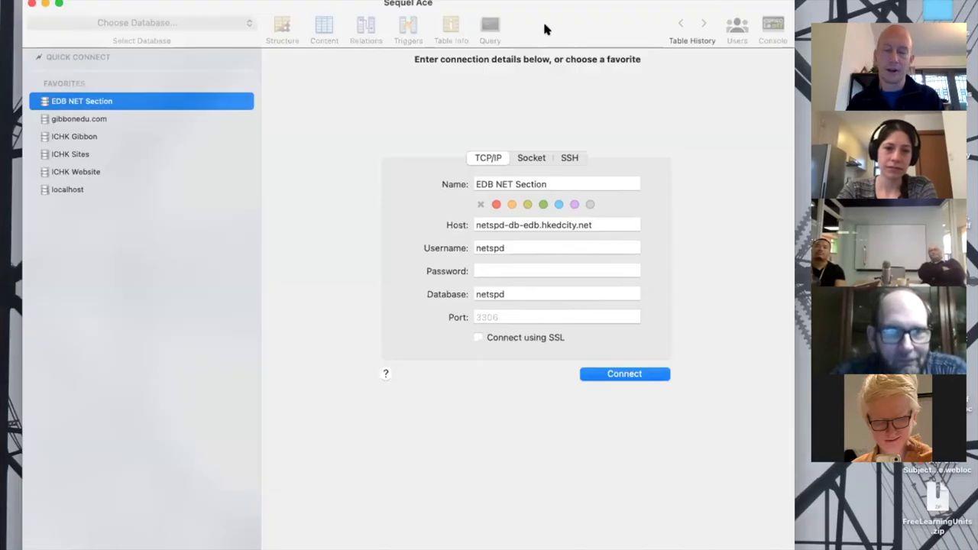
{"action": "left_click_drag", "start_coordinate": [564, 13], "coordinate": [546, 15]}
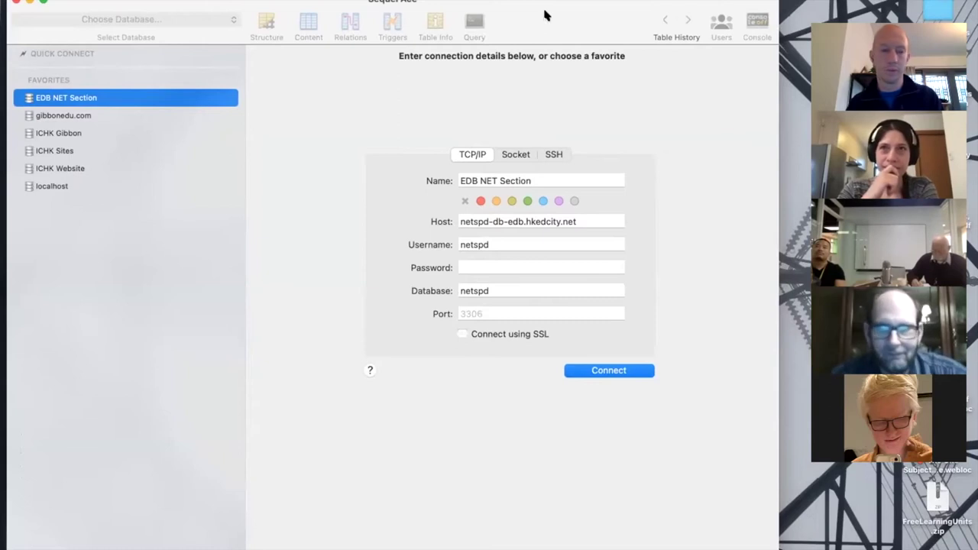
{"action": "left_click", "coordinate": [43, 189]}
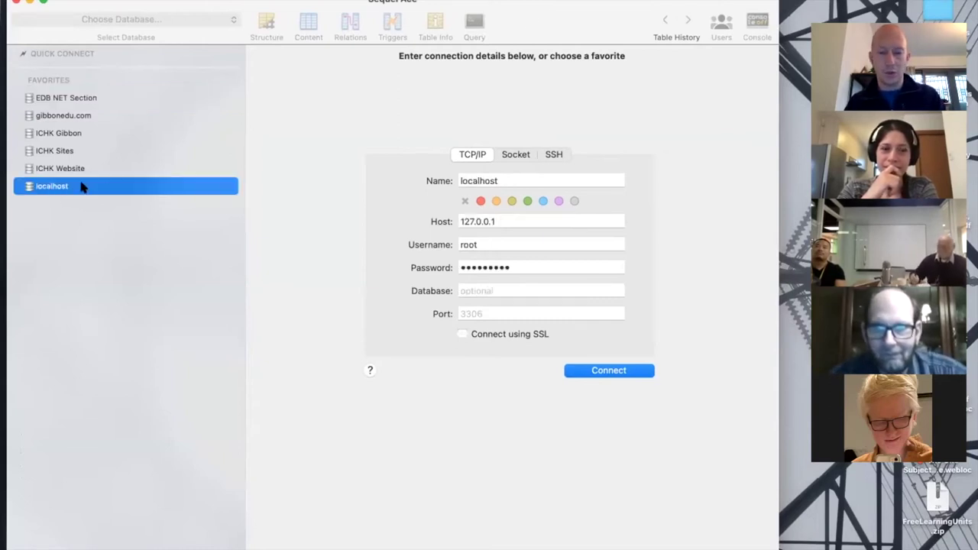
Step: Compare with the installer's localhost server, connect to MySQL, and open the database list
{"action": "key", "text": "ctrl+Left"}
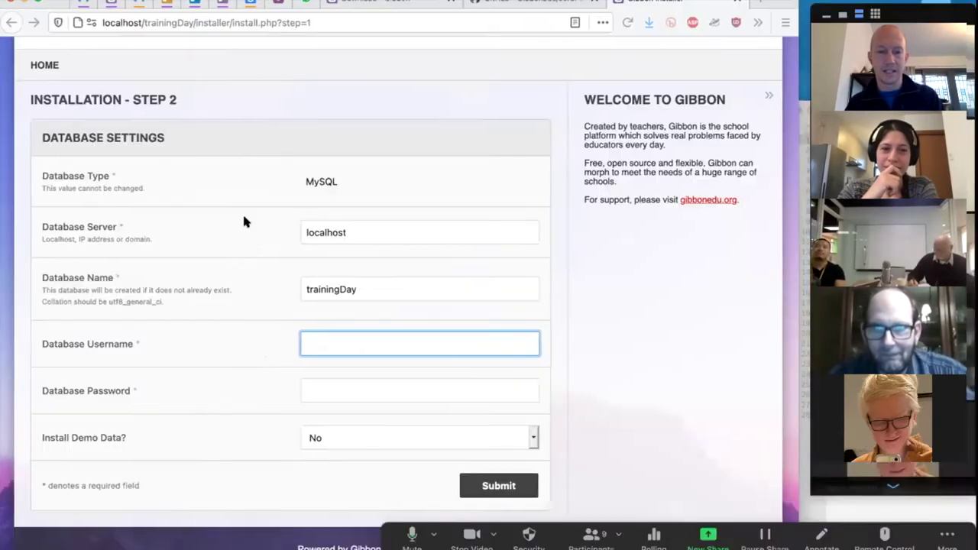
{"action": "double_click", "coordinate": [324, 234]}
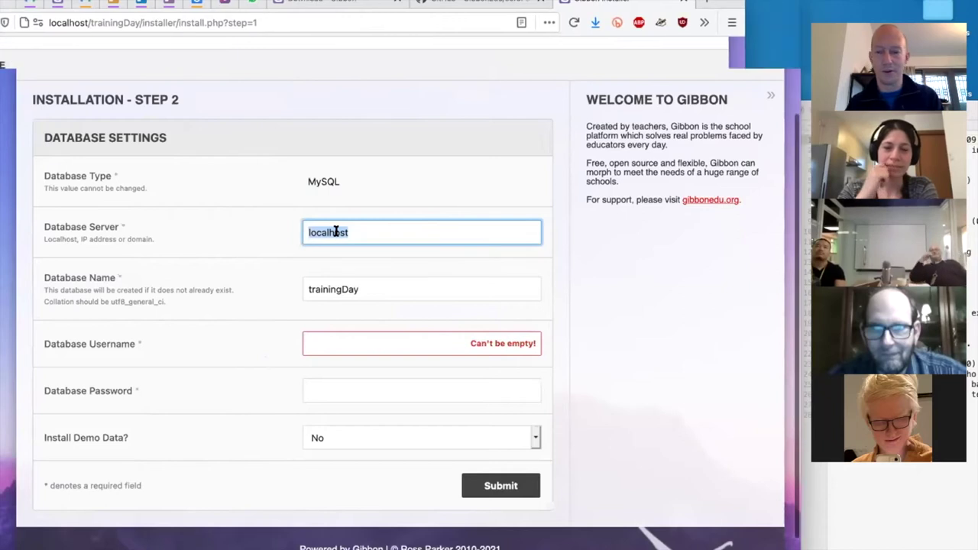
{"action": "key", "text": "ctrl+Right"}
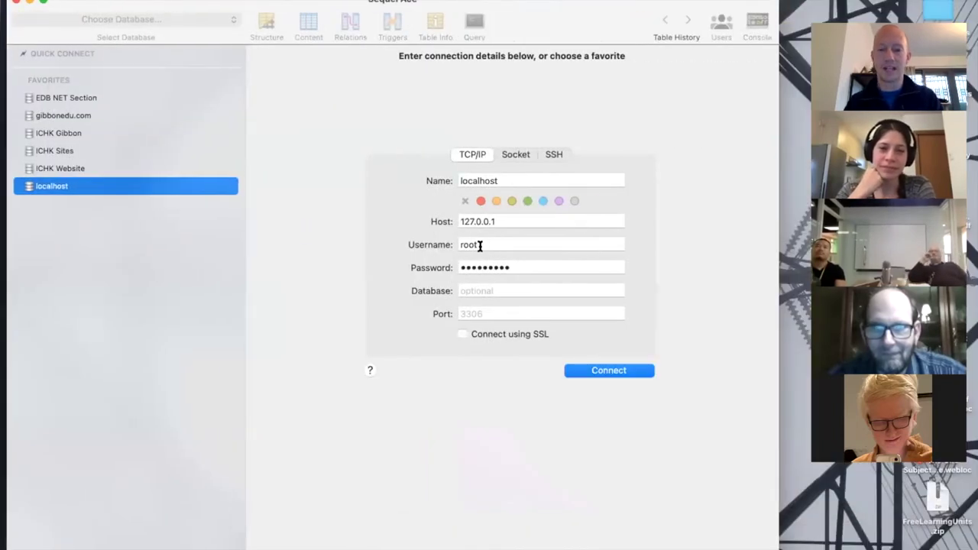
{"action": "left_click", "coordinate": [602, 373]}
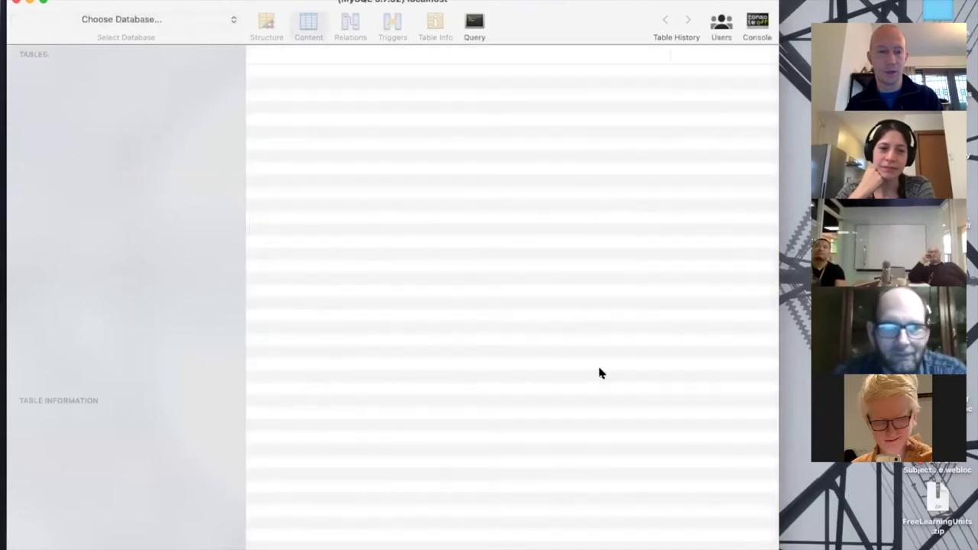
{"action": "left_click", "coordinate": [190, 20]}
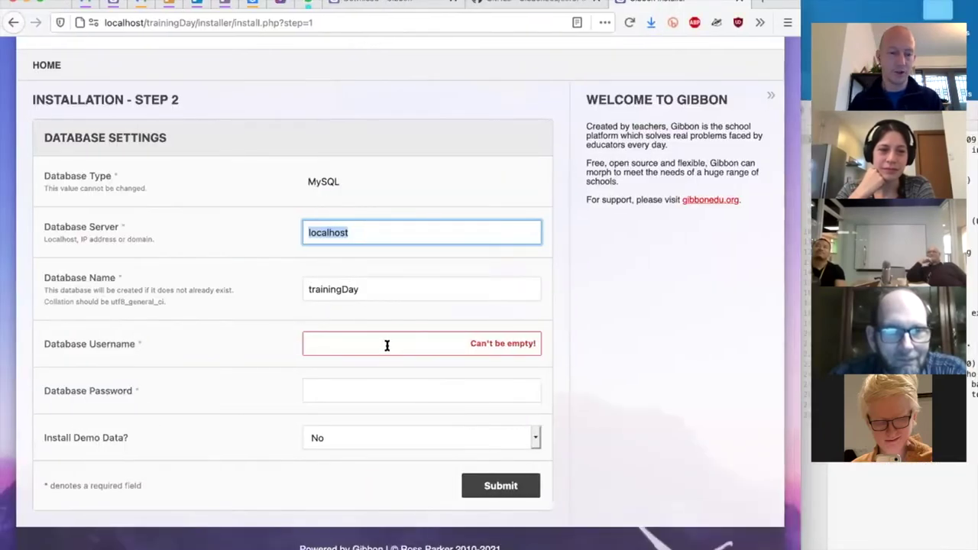
Step: Enter root as the database username with its password, set Install Demo Data to Yes, and submit
{"action": "left_click", "coordinate": [387, 344]}
{"action": "type", "text": "root"}
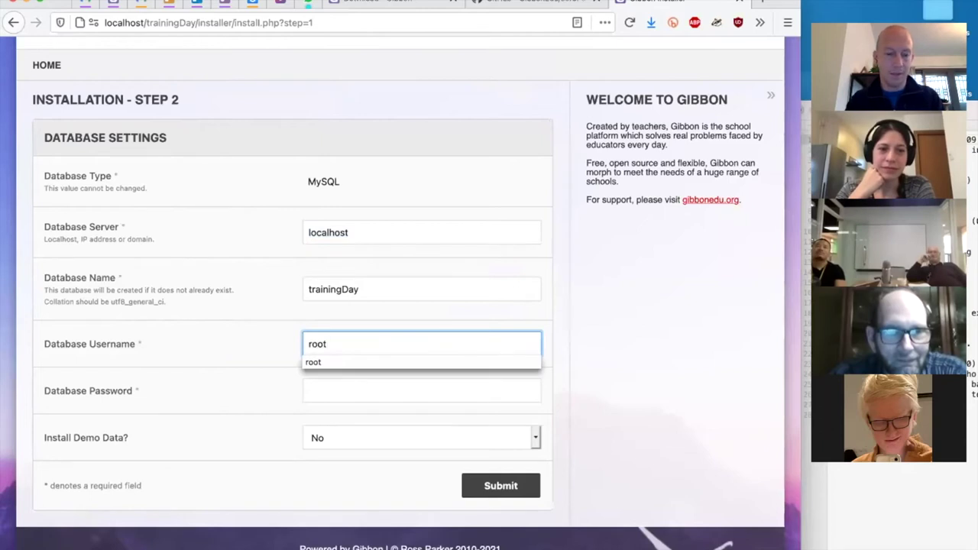
{"action": "key", "text": "Tab"}
{"action": "type", "text": "root"}
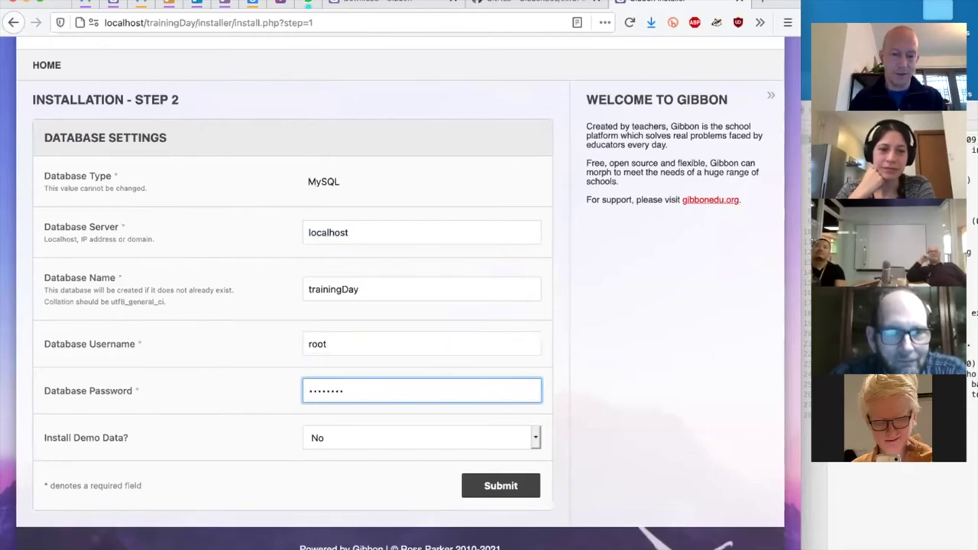
{"action": "type", "text": "t"}
{"action": "left_click", "coordinate": [359, 438]}
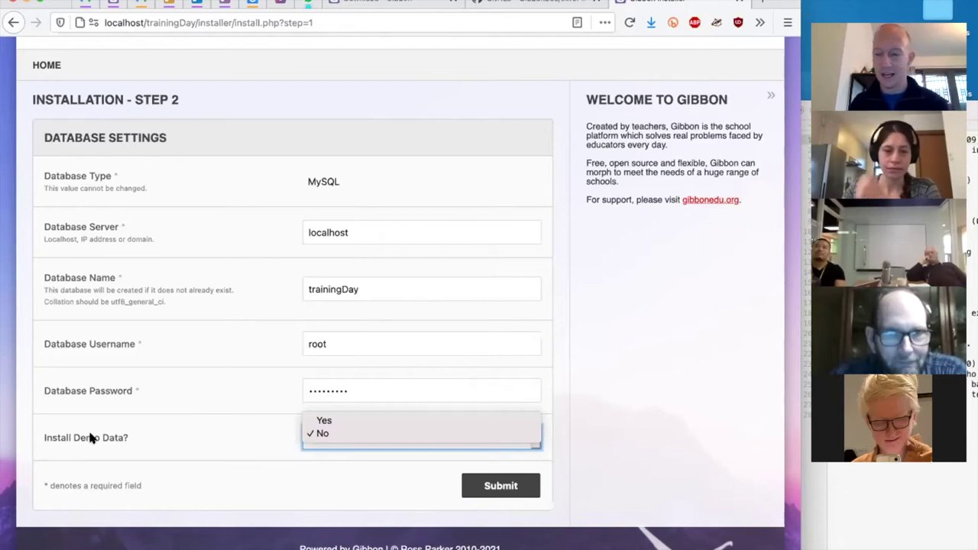
{"action": "left_click", "coordinate": [324, 421]}
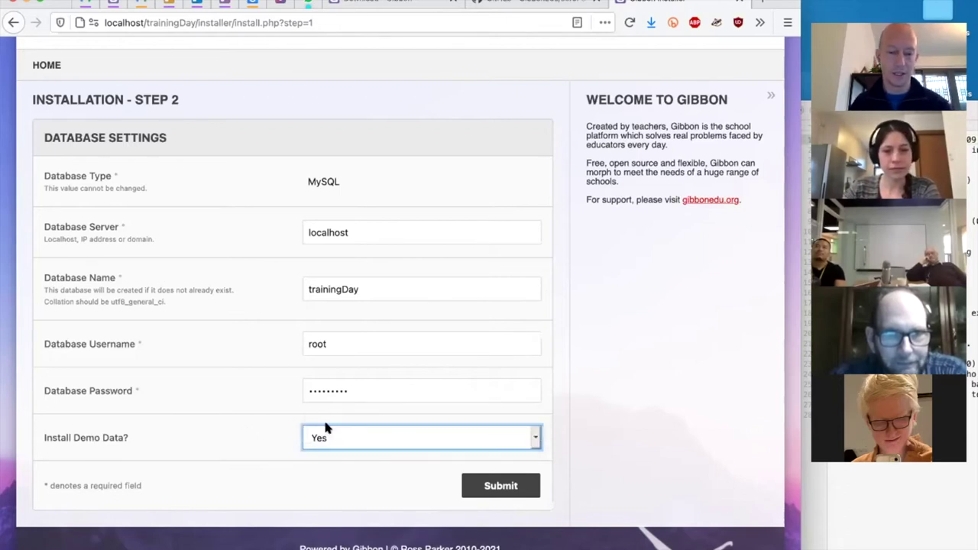
{"action": "left_click", "coordinate": [483, 488]}
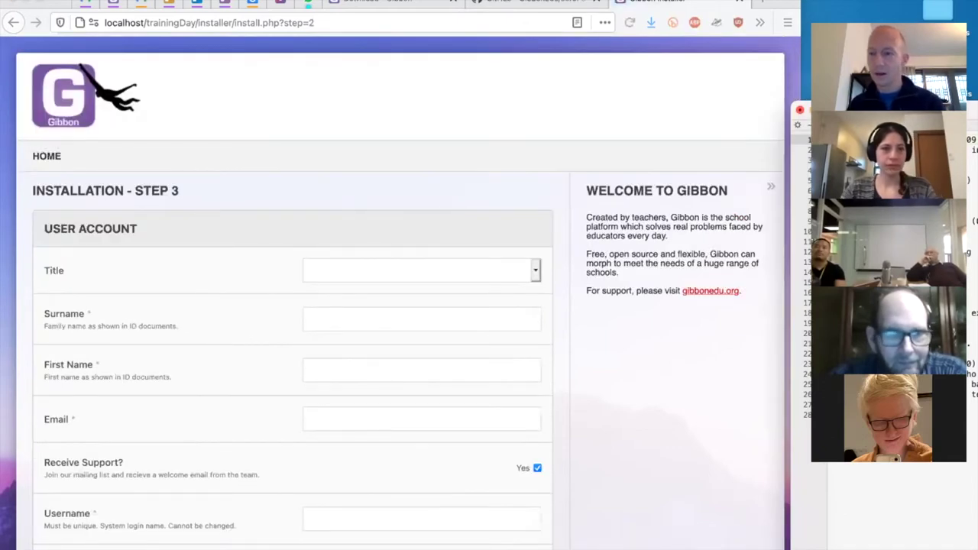
Step: Move the notes window aside, scroll the blank Step 3 account form, and switch to the database manager
{"action": "left_click_drag", "start_coordinate": [925, 100], "coordinate": [877, 91]}
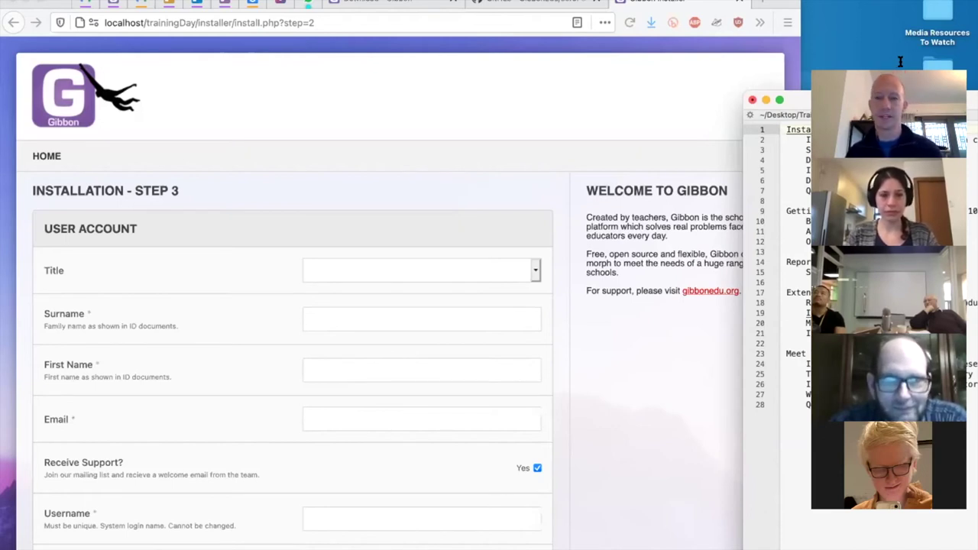
{"action": "left_click", "coordinate": [589, 87]}
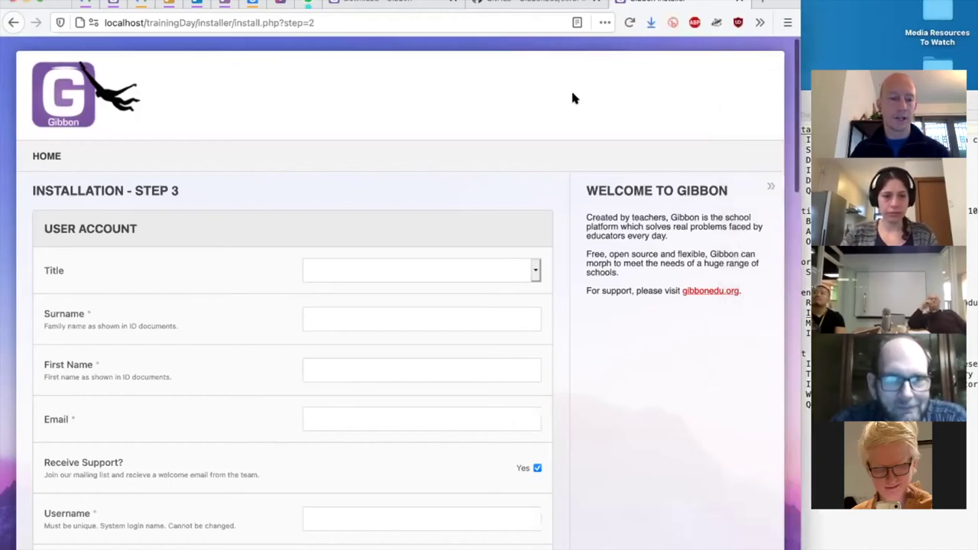
{"action": "scroll", "coordinate": [573, 97], "scroll_direction": "down", "scroll_amount": 2}
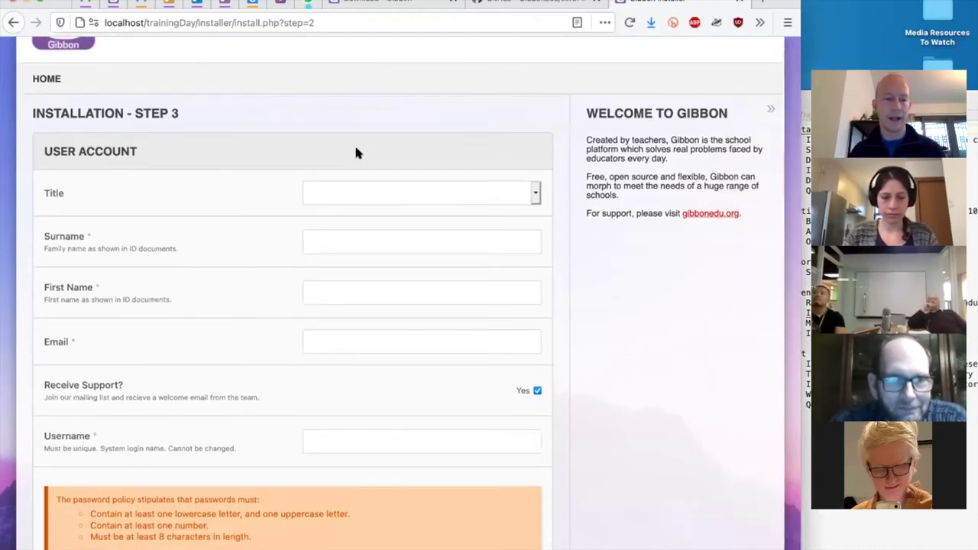
{"action": "key", "text": "ctrl+Right"}
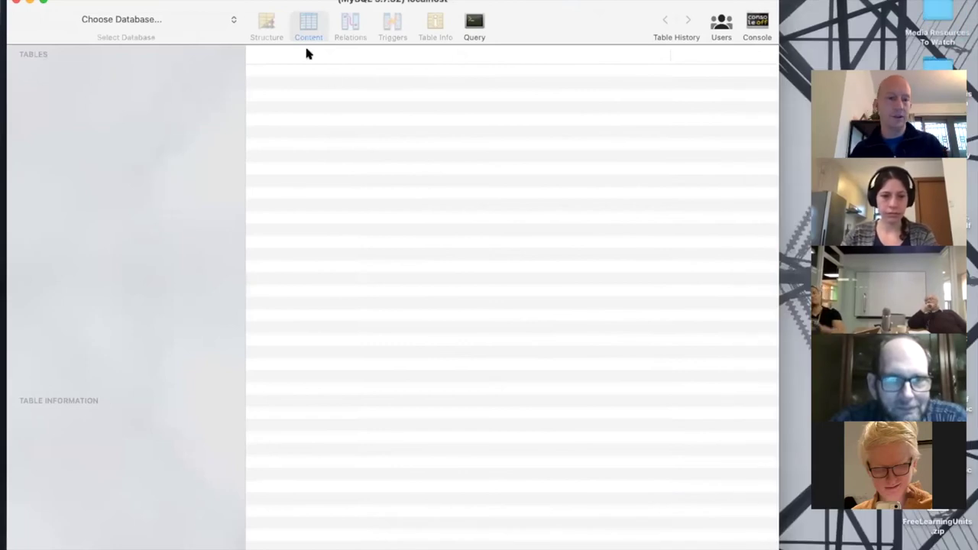
Step: Refresh the database list and open the new trainingDay database
{"action": "left_click", "coordinate": [182, 21]}
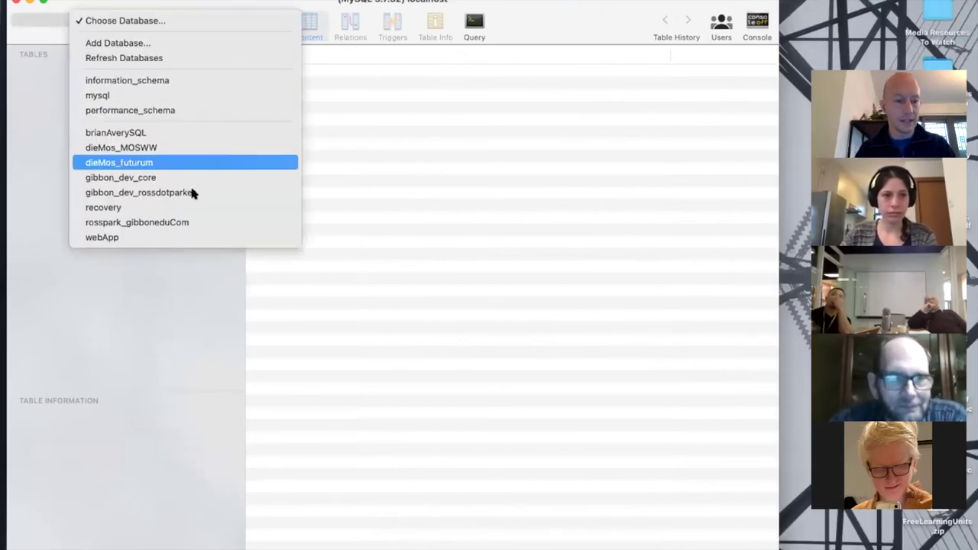
{"action": "left_click", "coordinate": [162, 57]}
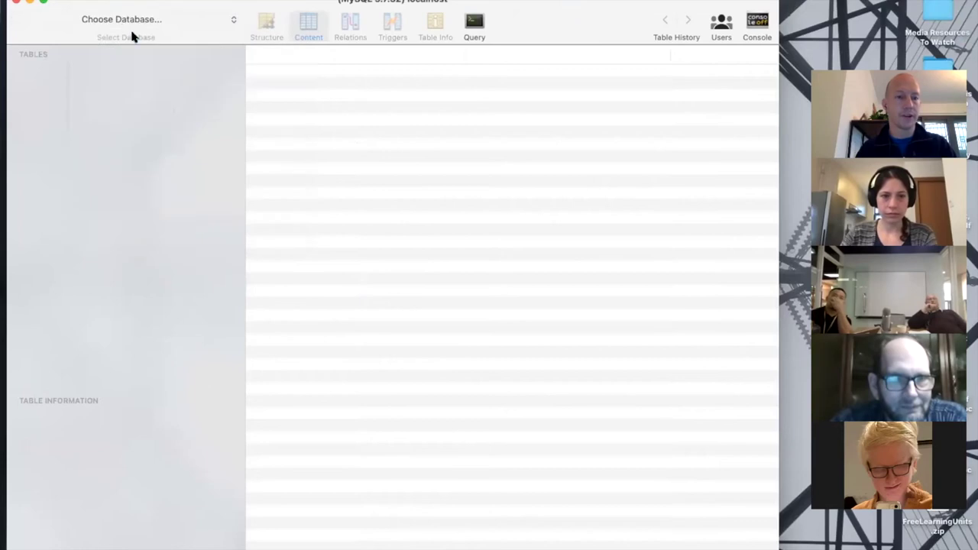
{"action": "left_click", "coordinate": [120, 22]}
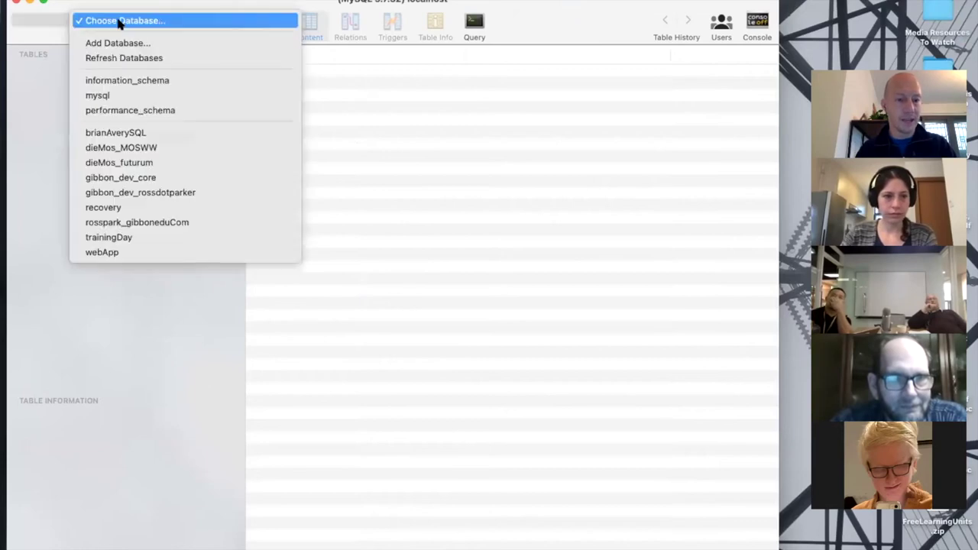
{"action": "left_click", "coordinate": [118, 237]}
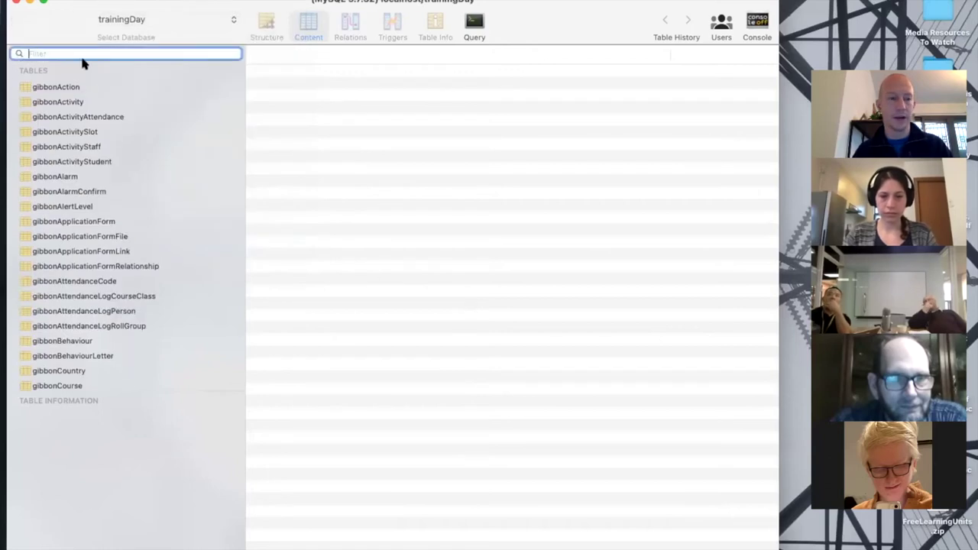
Step: Browse the gibbonCourse table's 126 demo course rows, then switch to its structure view
{"action": "scroll", "coordinate": [79, 121], "scroll_direction": "down", "scroll_amount": 20}
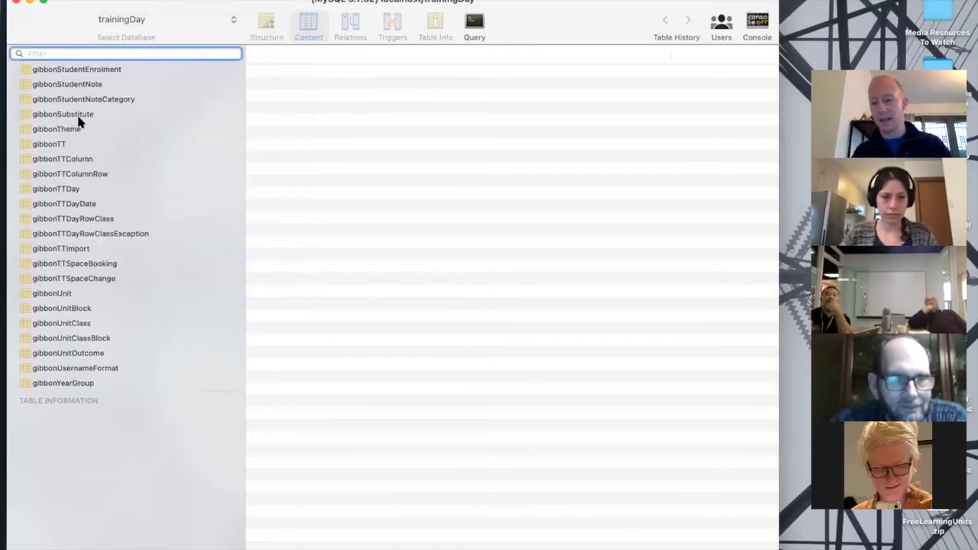
{"action": "scroll", "coordinate": [79, 121], "scroll_direction": "up", "scroll_amount": 20}
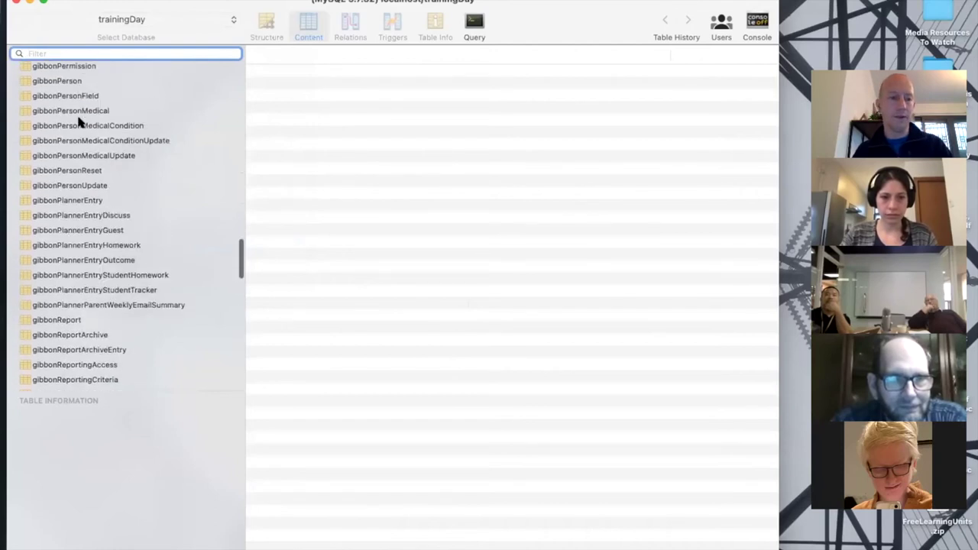
{"action": "scroll", "coordinate": [78, 121], "scroll_direction": "up", "scroll_amount": 15}
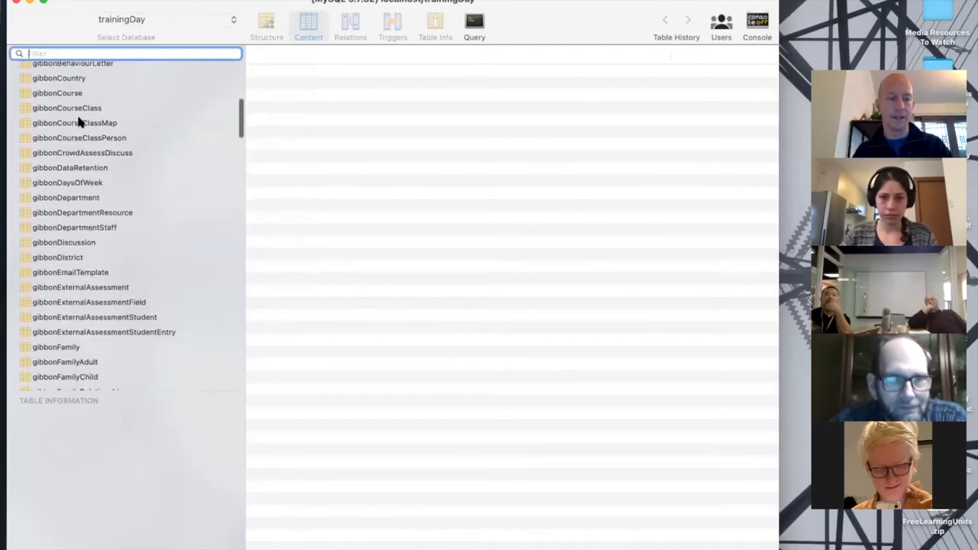
{"action": "left_click", "coordinate": [66, 94]}
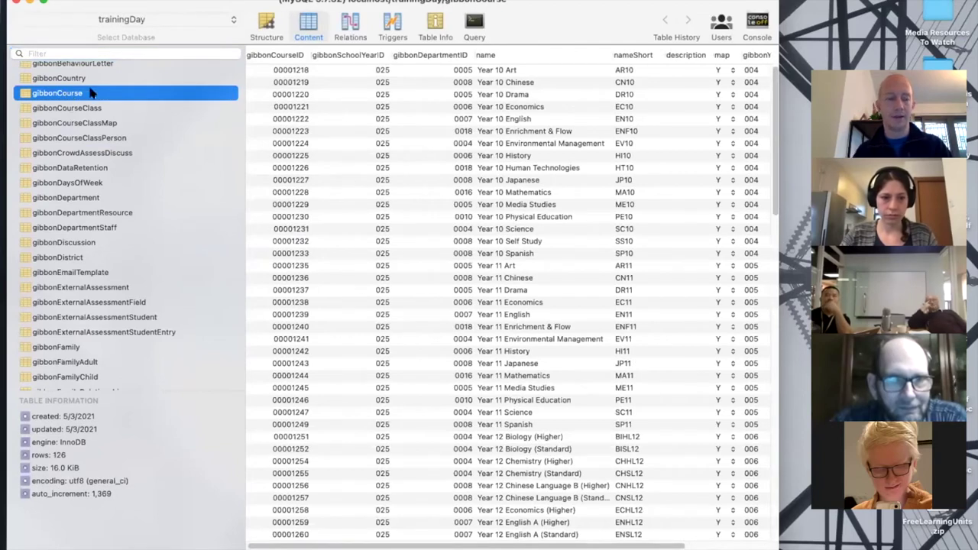
{"action": "left_click", "coordinate": [267, 25]}
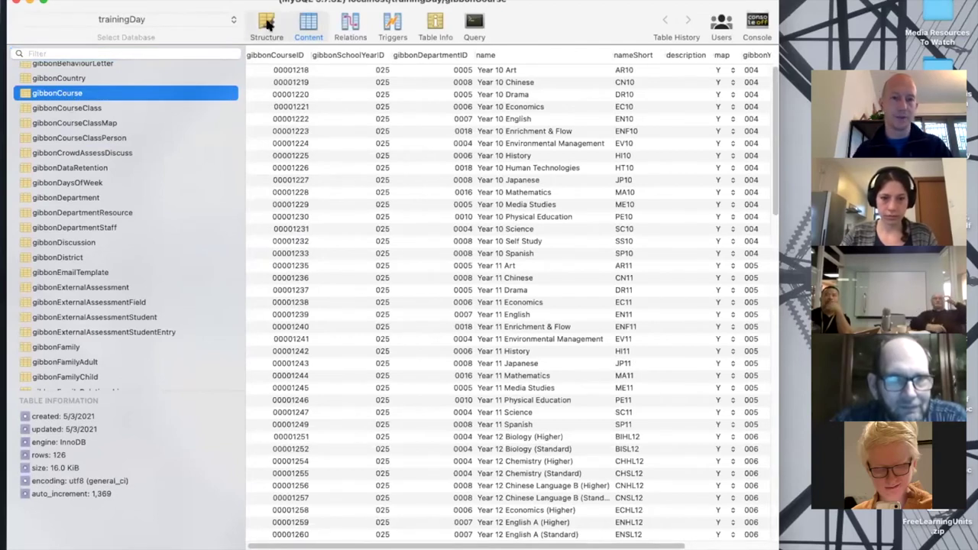
Step: Widen the Field column of gibbonCourse's structure, then return to the Gibbon installer
{"action": "left_click_drag", "start_coordinate": [303, 49], "coordinate": [364, 49]}
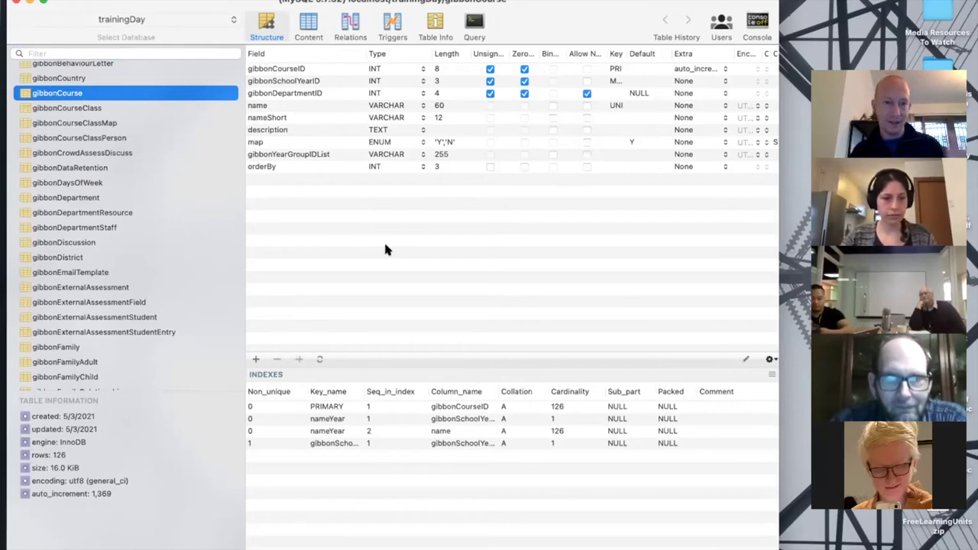
{"action": "key", "text": "ctrl+Left"}
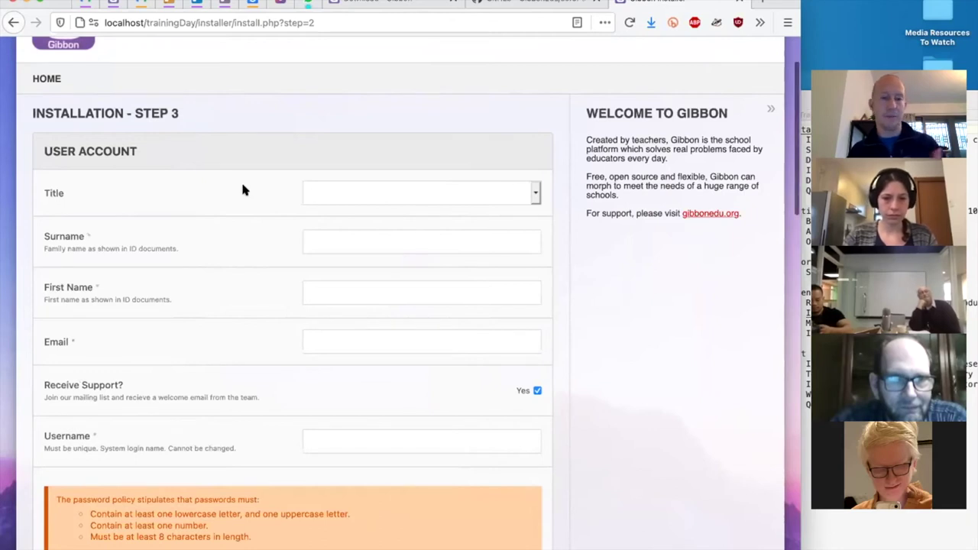
Step: Submit the empty Step 3 form and dismiss the alert so the required fields are flagged
{"action": "left_click", "coordinate": [328, 234]}
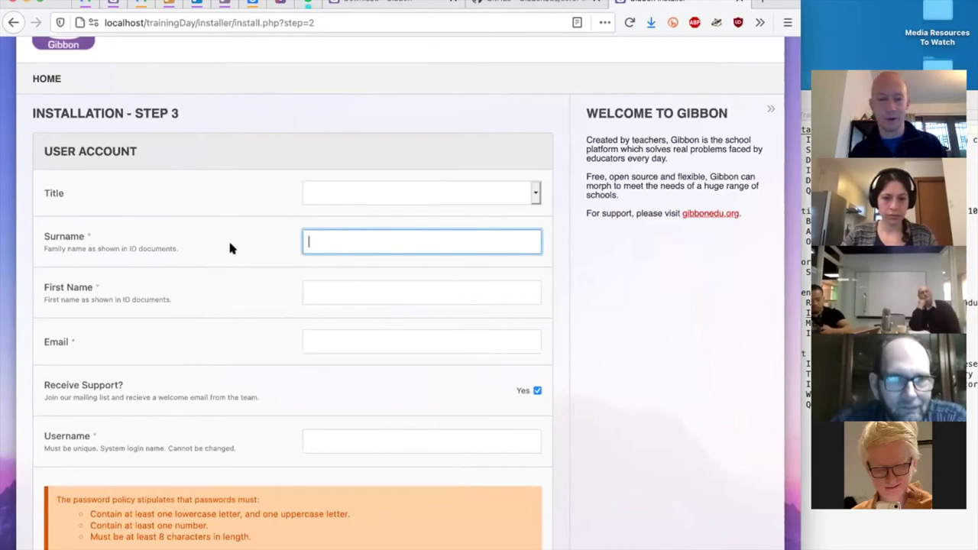
{"action": "left_click", "coordinate": [325, 240]}
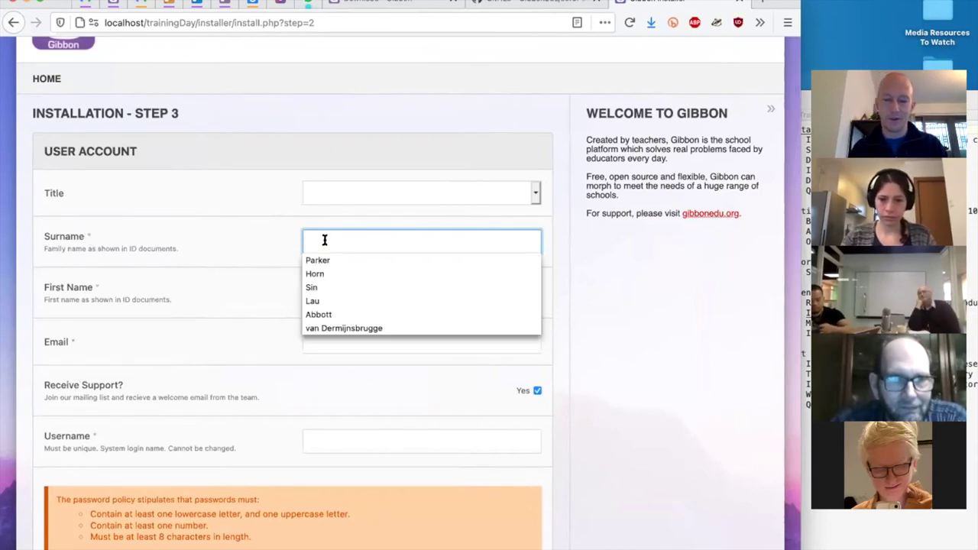
{"action": "key", "text": "Return"}
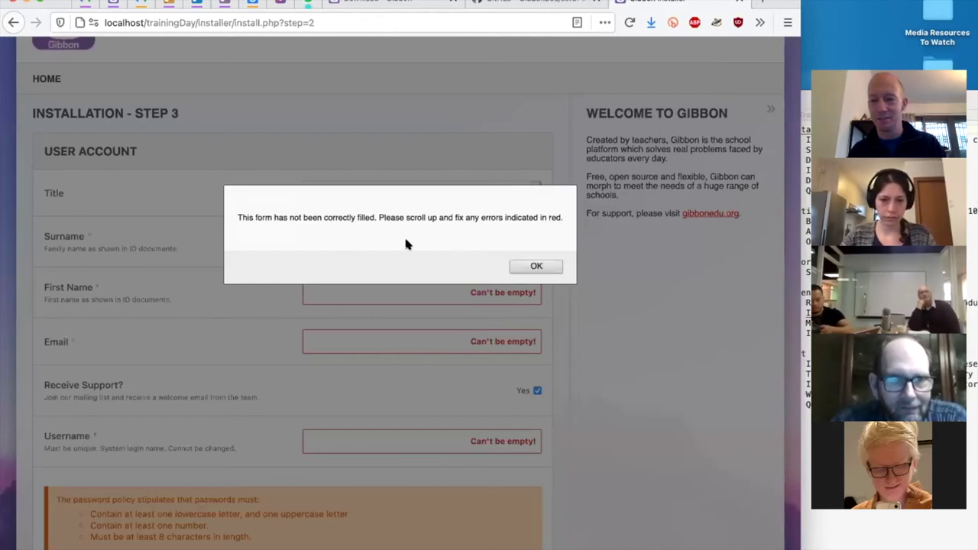
{"action": "left_click", "coordinate": [536, 266]}
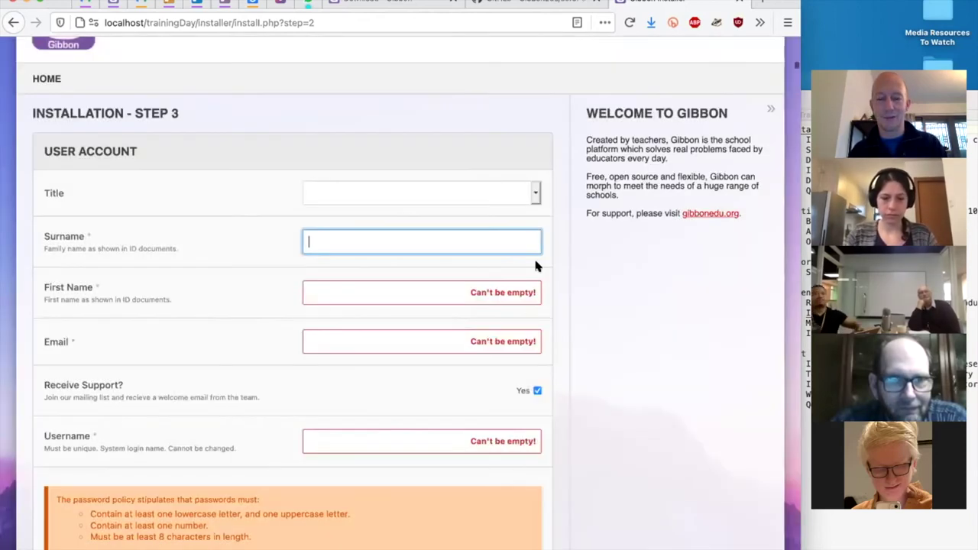
{"action": "scroll", "coordinate": [535, 264], "scroll_direction": "down", "scroll_amount": 10}
{"action": "scroll", "coordinate": [536, 266], "scroll_direction": "down", "scroll_amount": 5}
{"action": "scroll", "coordinate": [536, 266], "scroll_direction": "up", "scroll_amount": 15}
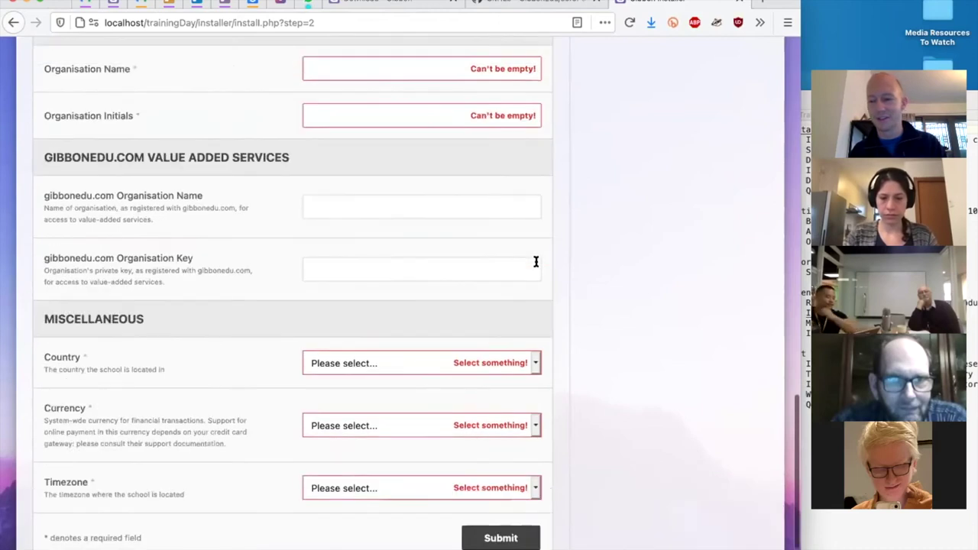
{"action": "scroll", "coordinate": [536, 266], "scroll_direction": "down", "scroll_amount": 3}
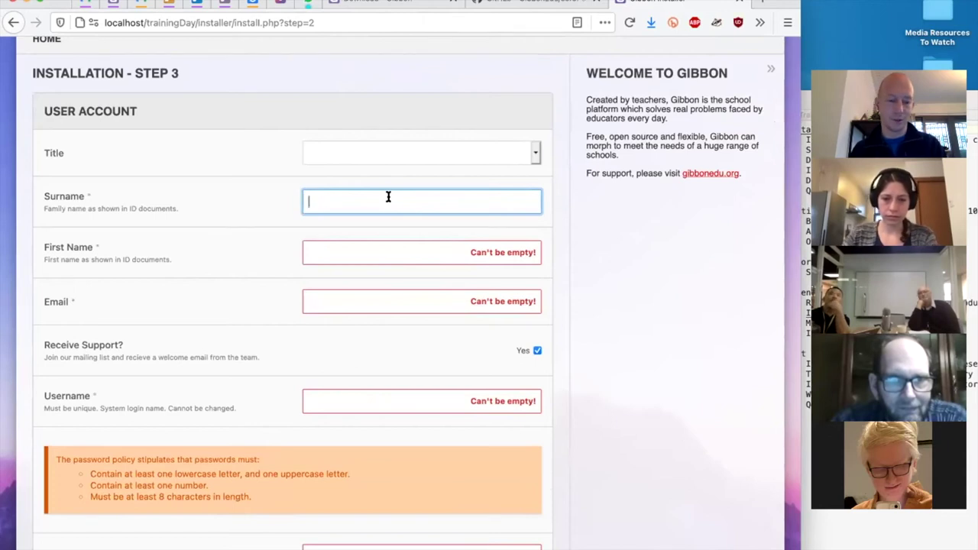
Step: Enter the administrator's surname and first name, and pick the saved e-mail address
{"action": "type", "text": "P"}
{"action": "key", "text": "Tab"}
{"action": "type", "text": "Ross"}
{"action": "key", "text": "Tab"}
{"action": "type", "text": "ross"}
{"action": "key", "text": "Escape"}
{"action": "key", "text": "Down"}
{"action": "key", "text": "Return"}
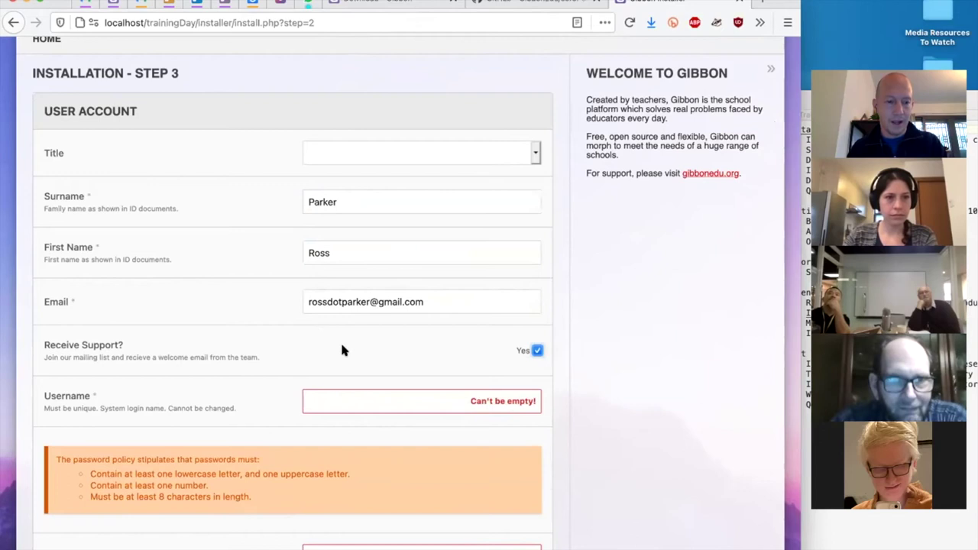
{"action": "scroll", "coordinate": [342, 350], "scroll_direction": "down", "scroll_amount": 2}
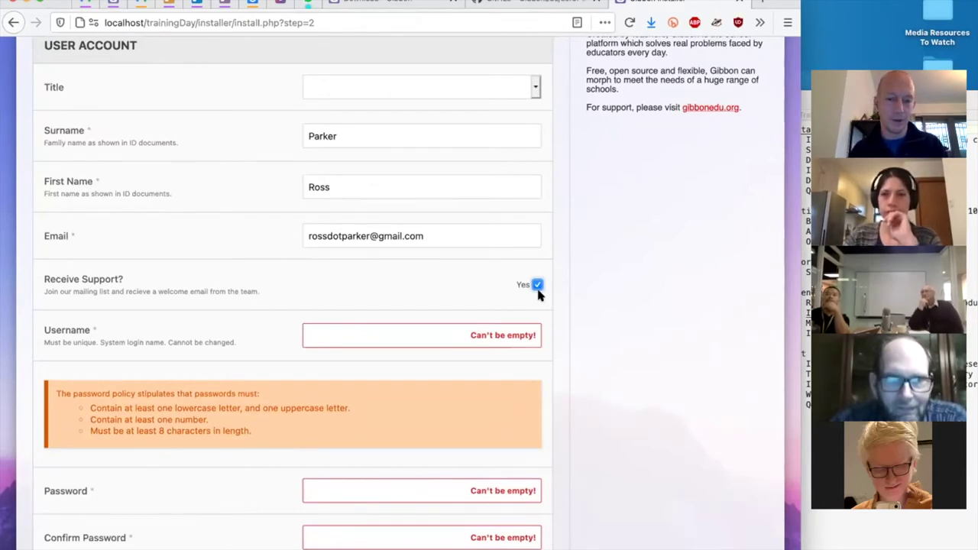
Step: Untick Receive Support, set the username to admin and enter the account password
{"action": "left_click", "coordinate": [539, 284]}
{"action": "scroll", "coordinate": [497, 298], "scroll_direction": "down", "scroll_amount": 1}
{"action": "left_click", "coordinate": [438, 315]}
{"action": "type", "text": "adin"}
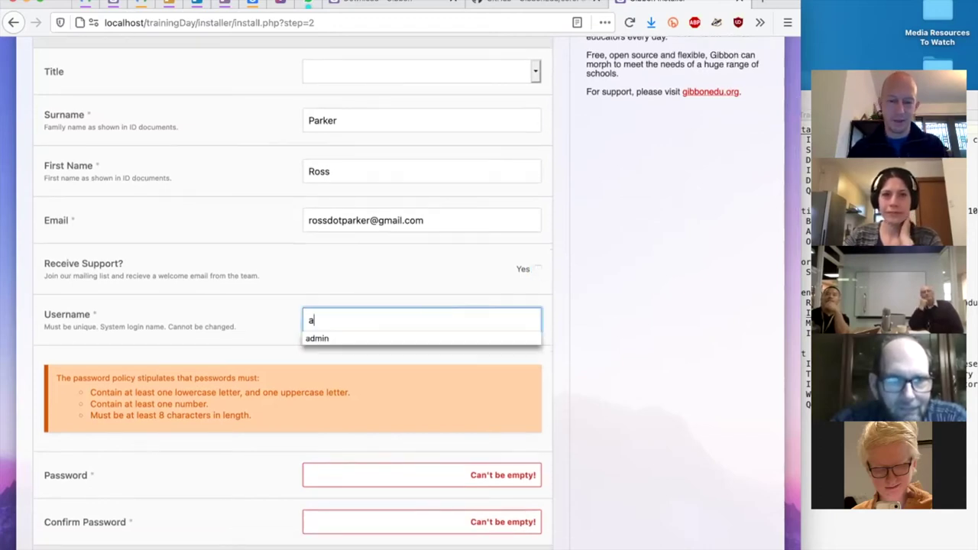
{"action": "key", "text": "BackSpace"}
{"action": "type", "text": "min"}
{"action": "key", "text": "Tab"}
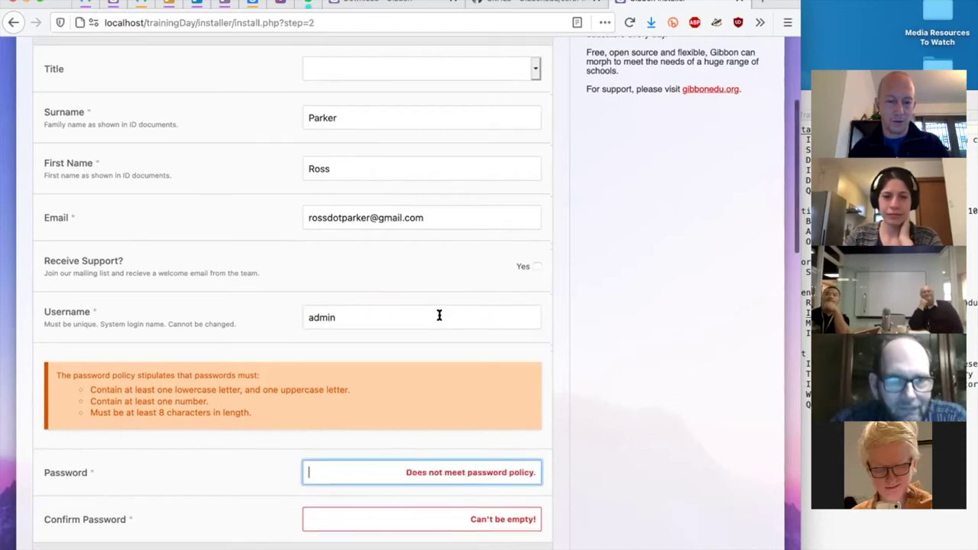
{"action": "scroll", "coordinate": [439, 319], "scroll_direction": "down", "scroll_amount": 3}
{"action": "type", "text": "••••••••••"}
{"action": "key", "text": "Tab"}
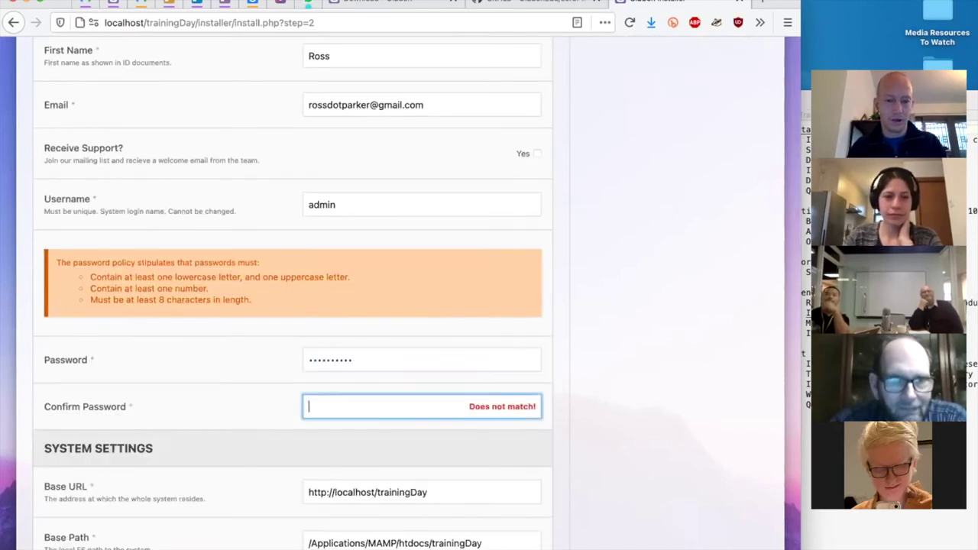
{"action": "type", "text": "••••••••••"}
{"action": "scroll", "coordinate": [489, 326], "scroll_direction": "down", "scroll_amount": 6}
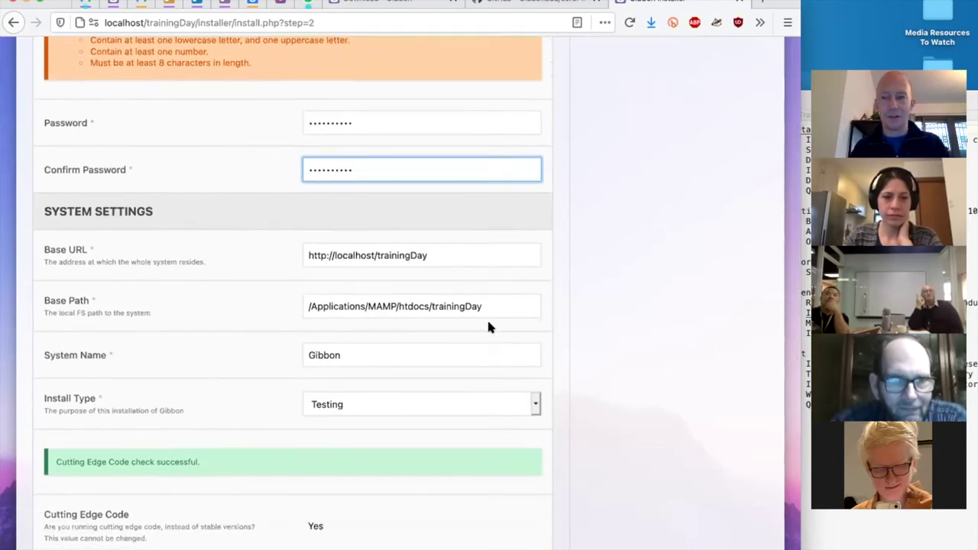
Step: Review the three password policy rules at the top of the form
{"action": "scroll", "coordinate": [487, 318], "scroll_direction": "up", "scroll_amount": 2}
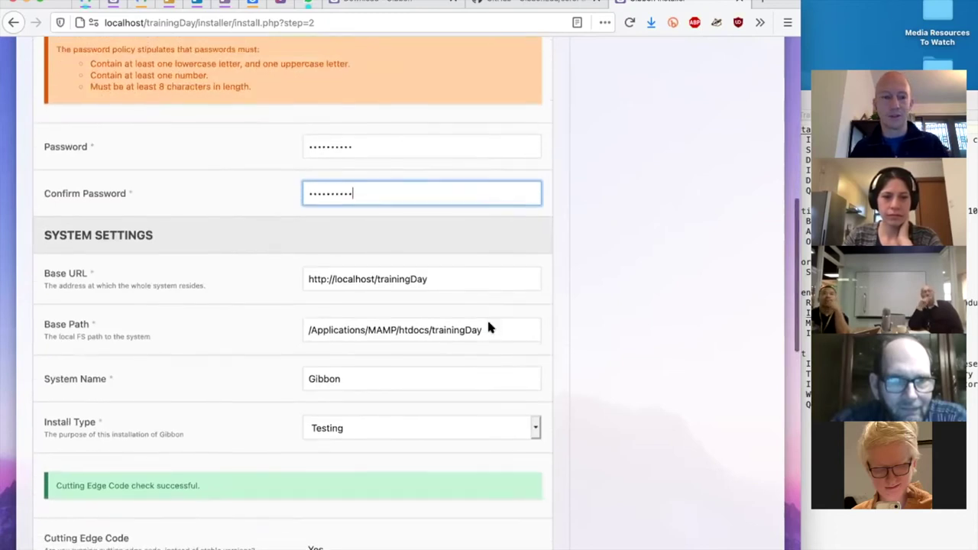
{"action": "double_click", "coordinate": [103, 86]}
{"action": "left_click_drag", "start_coordinate": [240, 101], "coordinate": [272, 114]}
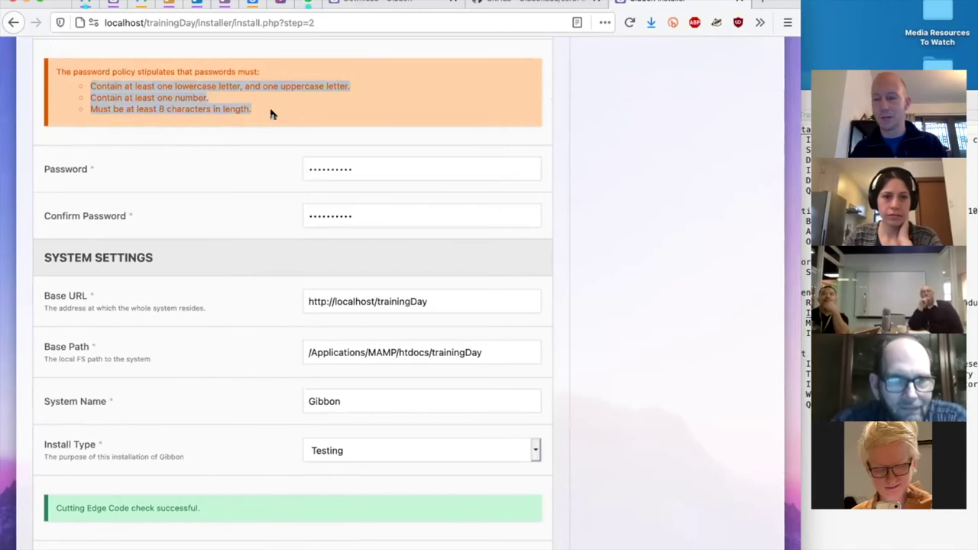
{"action": "left_click", "coordinate": [257, 236]}
{"action": "scroll", "coordinate": [258, 238], "scroll_direction": "down", "scroll_amount": 2}
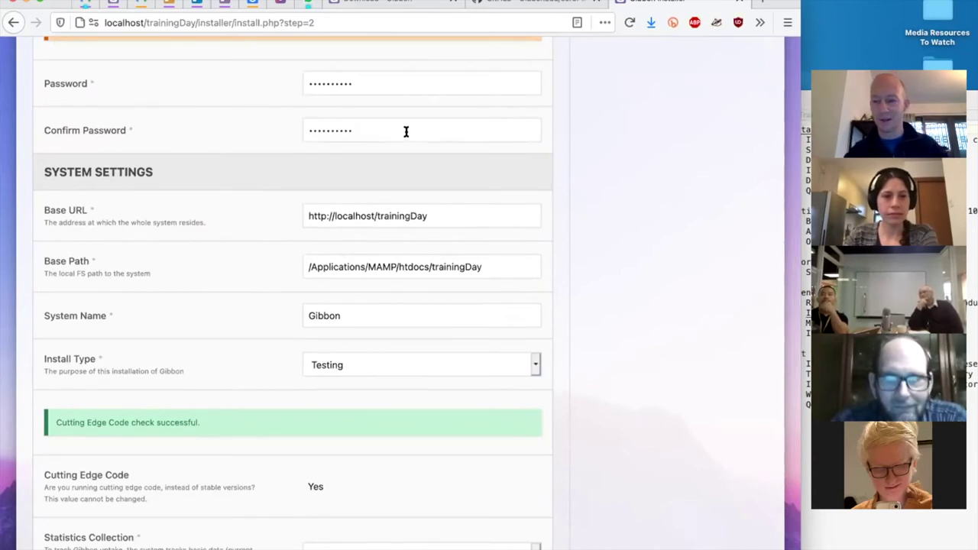
{"action": "scroll", "coordinate": [406, 131], "scroll_direction": "down", "scroll_amount": 1}
{"action": "scroll", "coordinate": [406, 132], "scroll_direction": "down", "scroll_amount": 3}
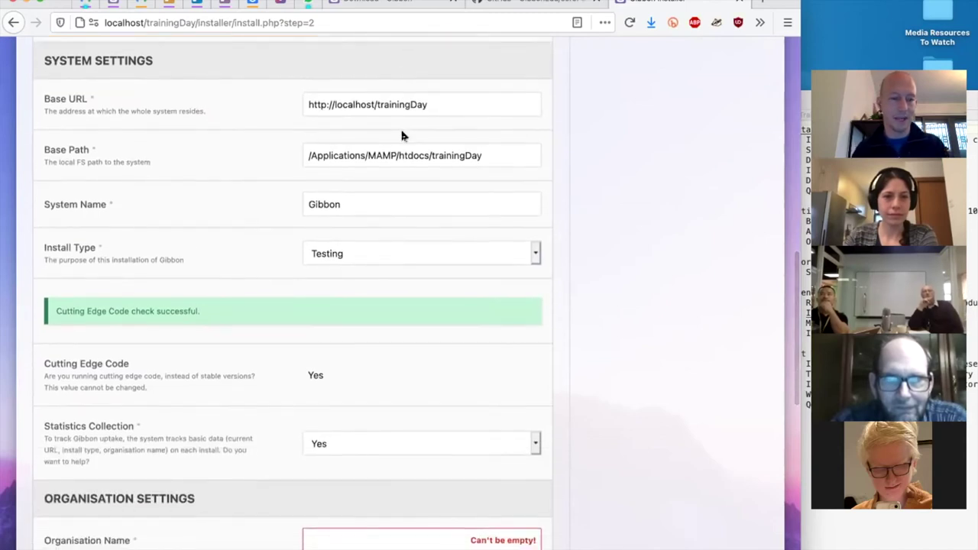
{"action": "scroll", "coordinate": [289, 154], "scroll_direction": "up", "scroll_amount": 1}
{"action": "left_click", "coordinate": [345, 147]}
{"action": "double_click", "coordinate": [345, 148]}
{"action": "double_click", "coordinate": [340, 200]}
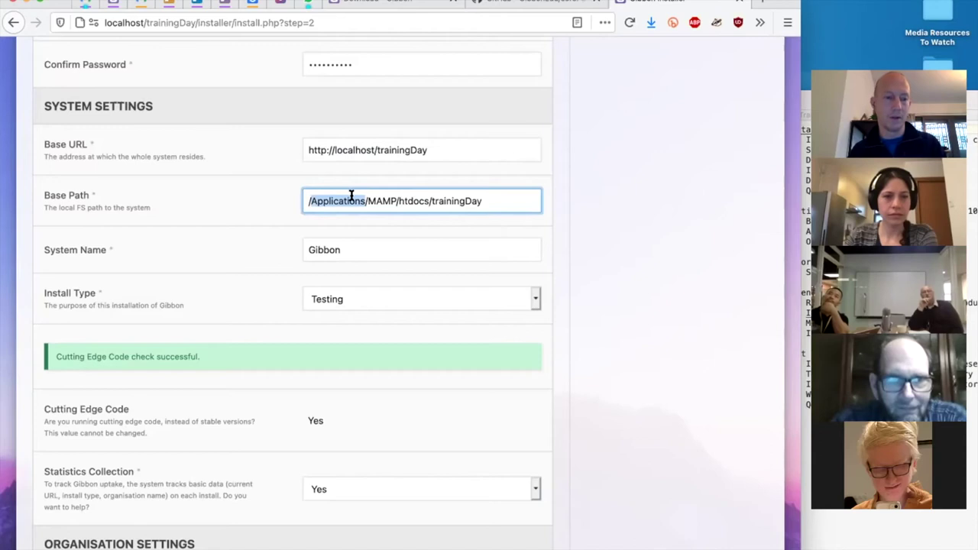
{"action": "scroll", "coordinate": [351, 195], "scroll_direction": "down", "scroll_amount": 1}
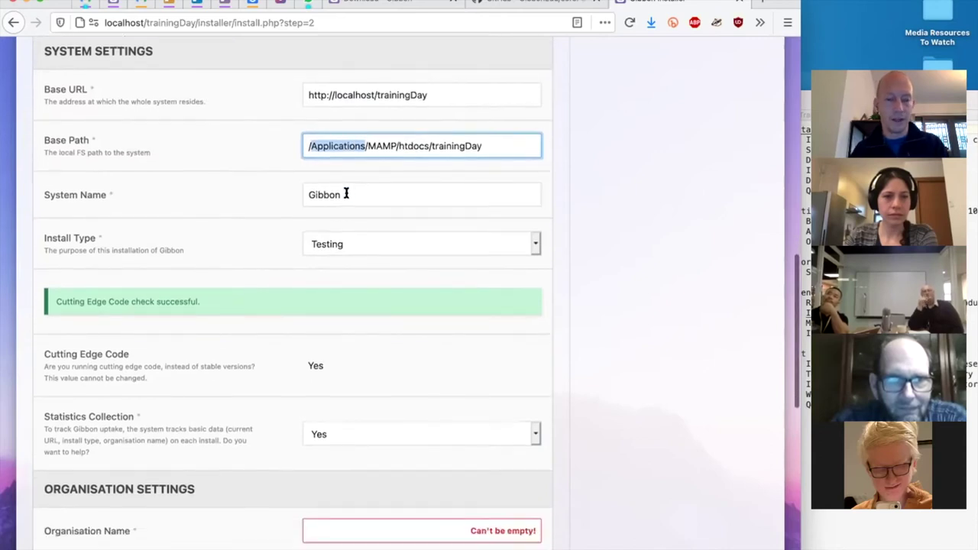
{"action": "double_click", "coordinate": [341, 194]}
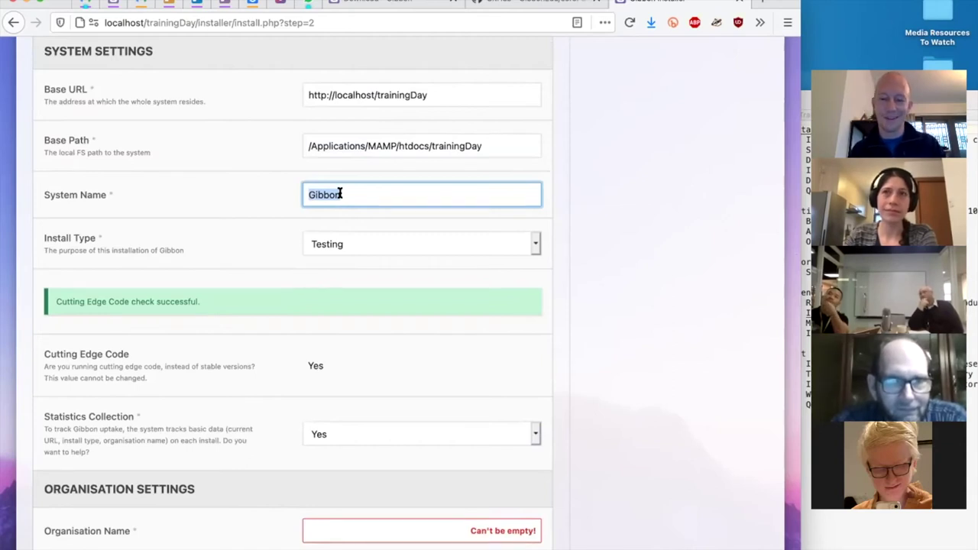
Step: Set the Install Type to Production
{"action": "left_click", "coordinate": [345, 242]}
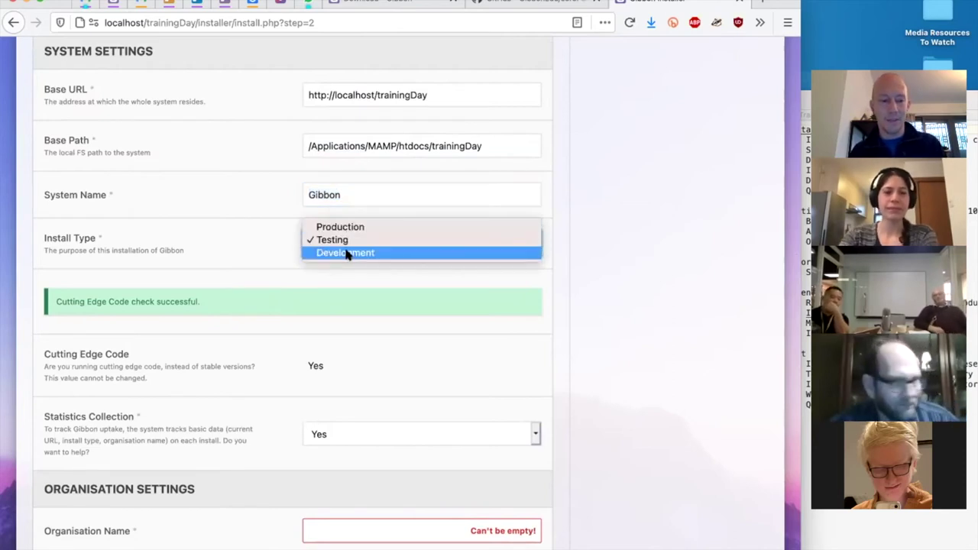
{"action": "left_click", "coordinate": [276, 253]}
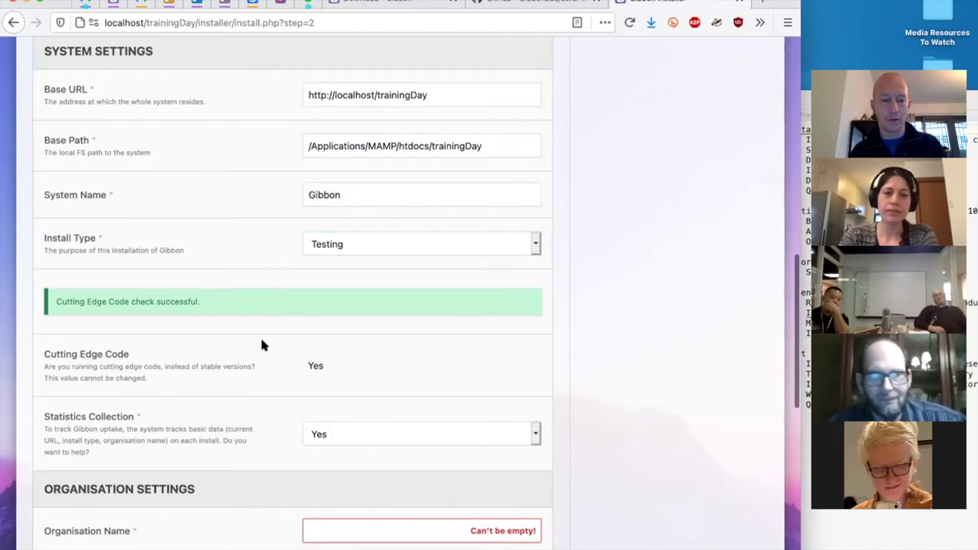
{"action": "left_click", "coordinate": [324, 241]}
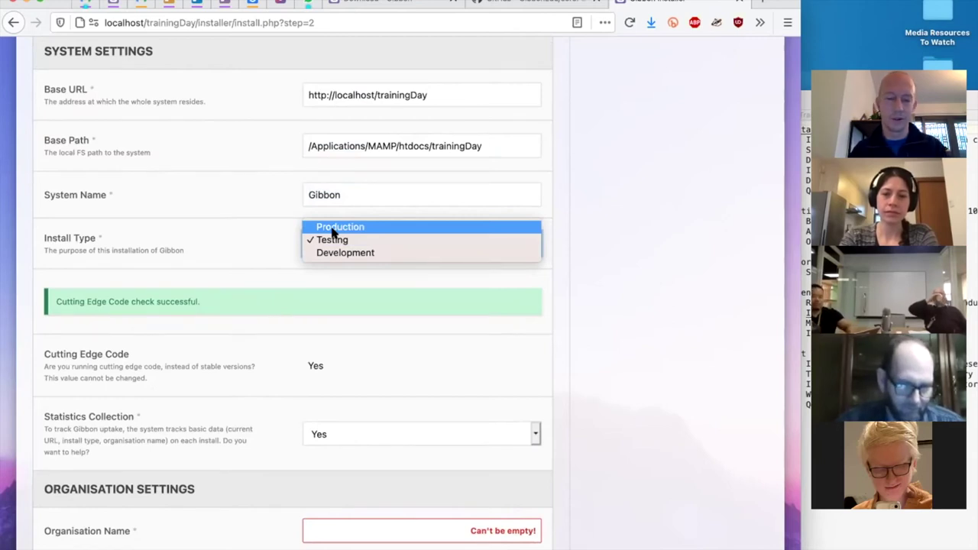
{"action": "left_click", "coordinate": [332, 227]}
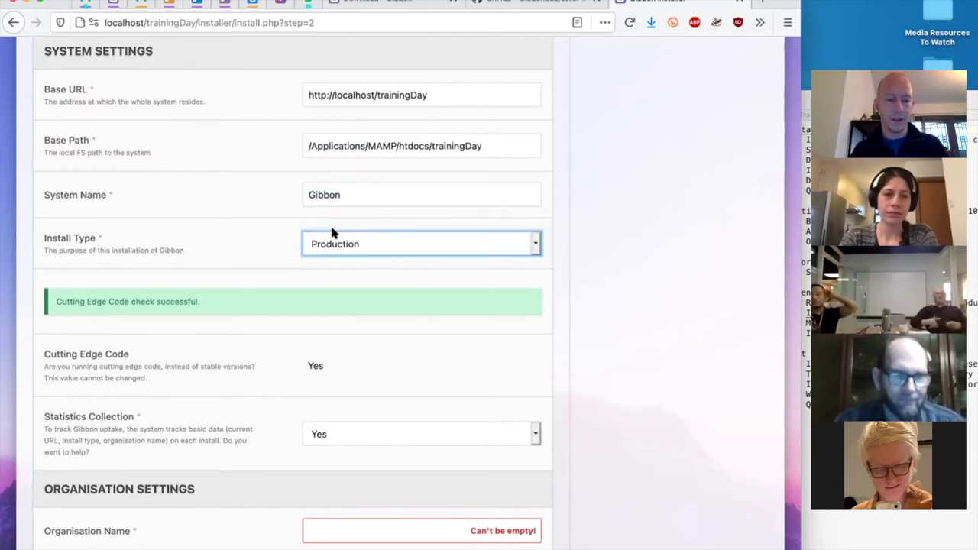
{"action": "scroll", "coordinate": [332, 232], "scroll_direction": "down", "scroll_amount": 2}
{"action": "scroll", "coordinate": [236, 239], "scroll_direction": "down", "scroll_amount": 1}
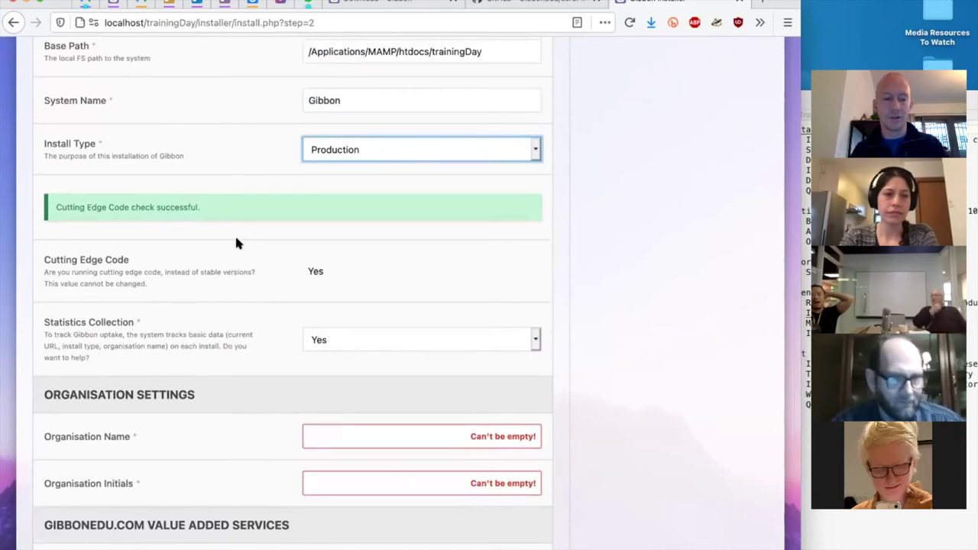
Step: Confirm the Cutting Edge Code check succeeded with value Yes
{"action": "left_click_drag", "start_coordinate": [56, 207], "coordinate": [233, 208]}
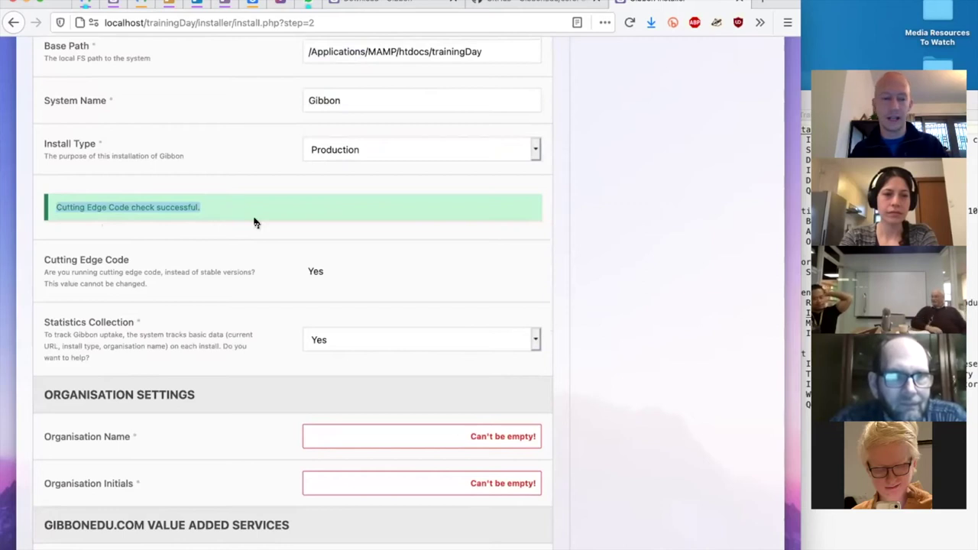
{"action": "double_click", "coordinate": [313, 272]}
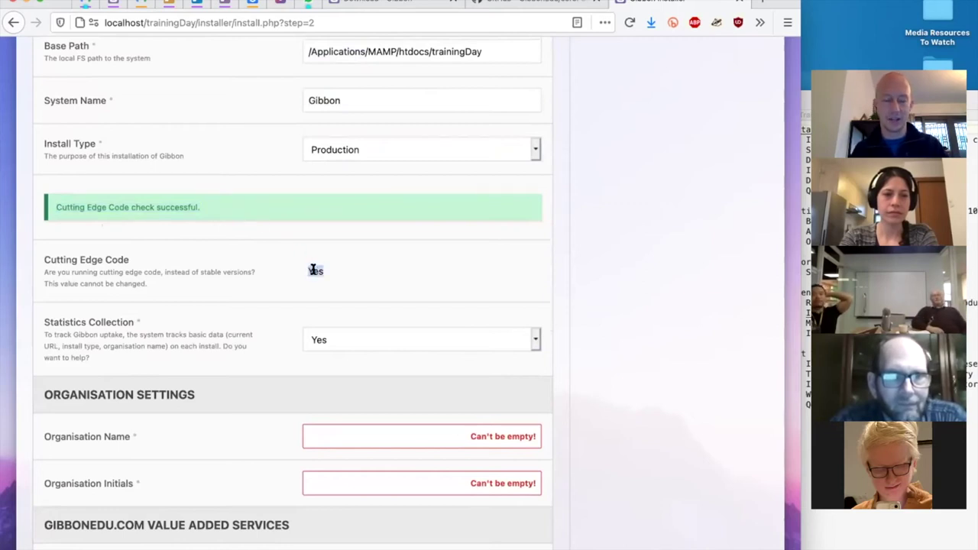
{"action": "scroll", "coordinate": [351, 264], "scroll_direction": "down", "scroll_amount": 1}
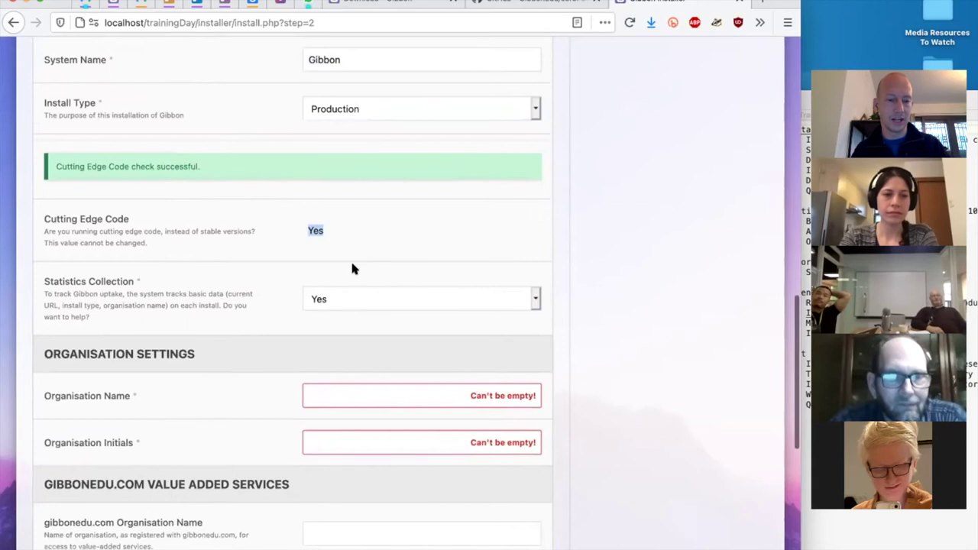
{"action": "double_click", "coordinate": [313, 230]}
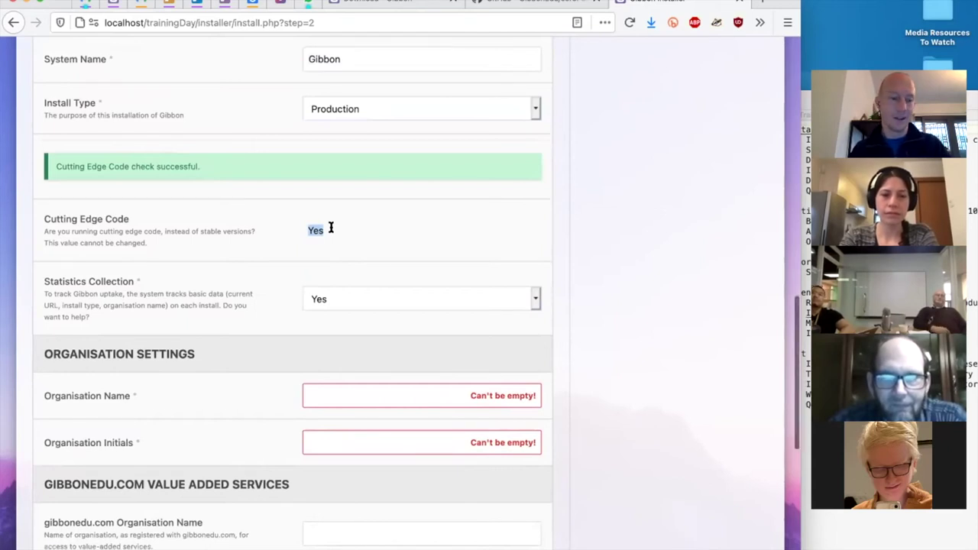
Step: Set Statistics Collection to No
{"action": "scroll", "coordinate": [321, 252], "scroll_direction": "down", "scroll_amount": 1}
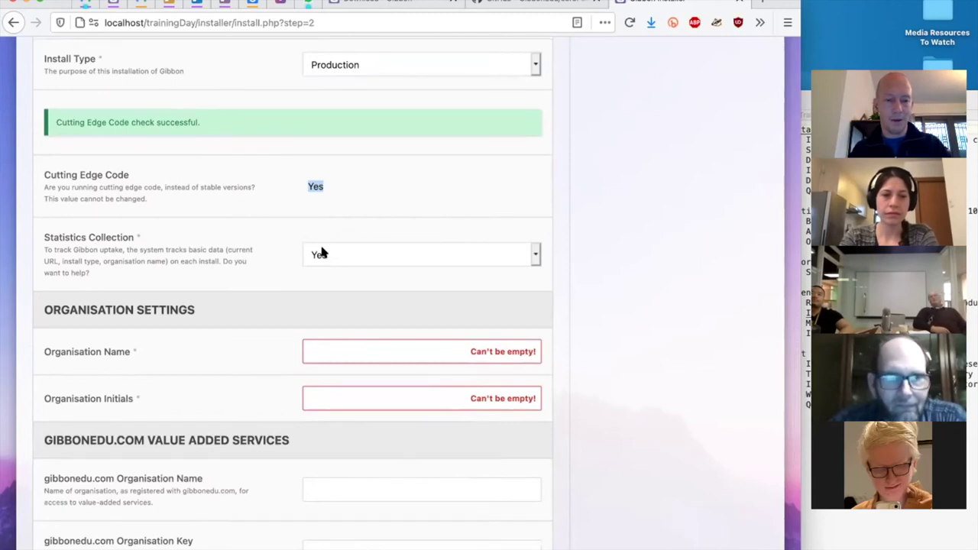
{"action": "left_click", "coordinate": [321, 252]}
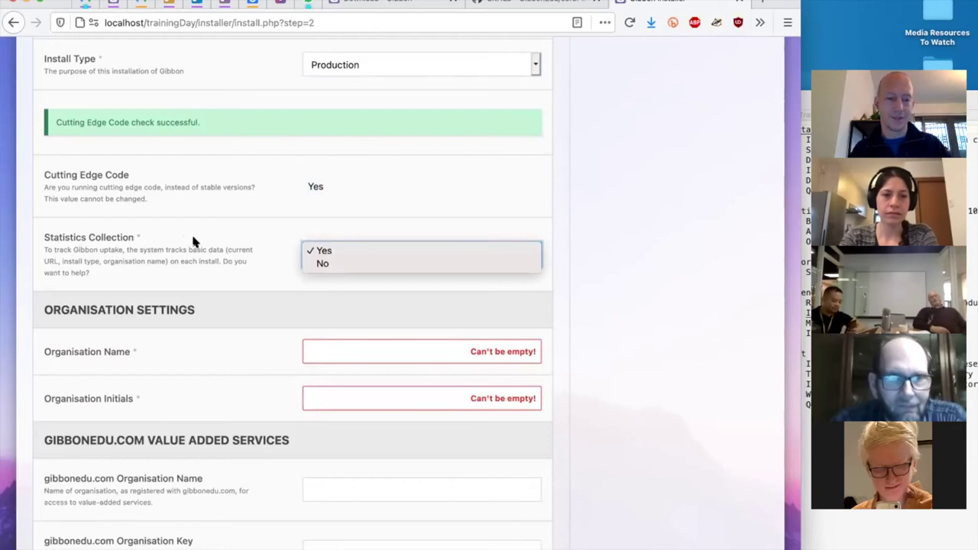
{"action": "left_click", "coordinate": [315, 264]}
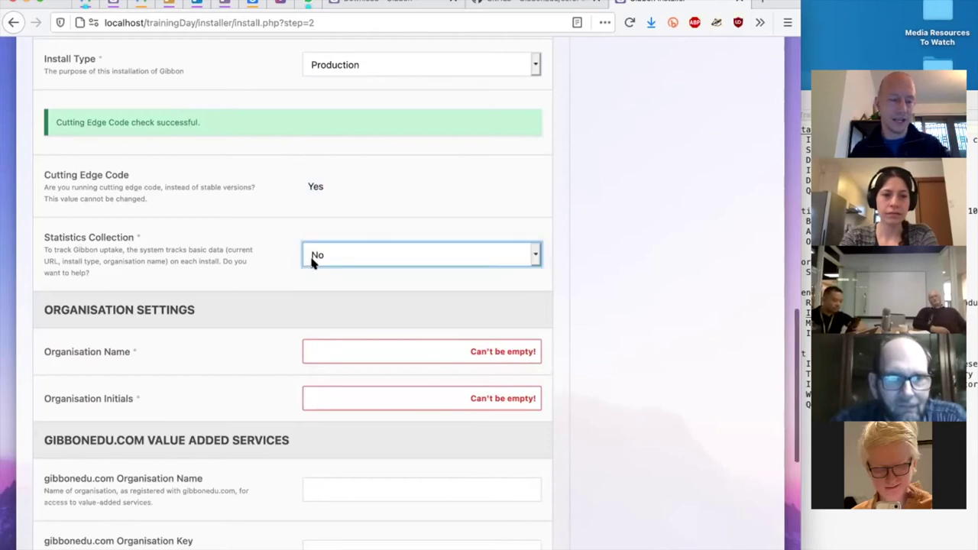
{"action": "scroll", "coordinate": [331, 256], "scroll_direction": "down", "scroll_amount": 3}
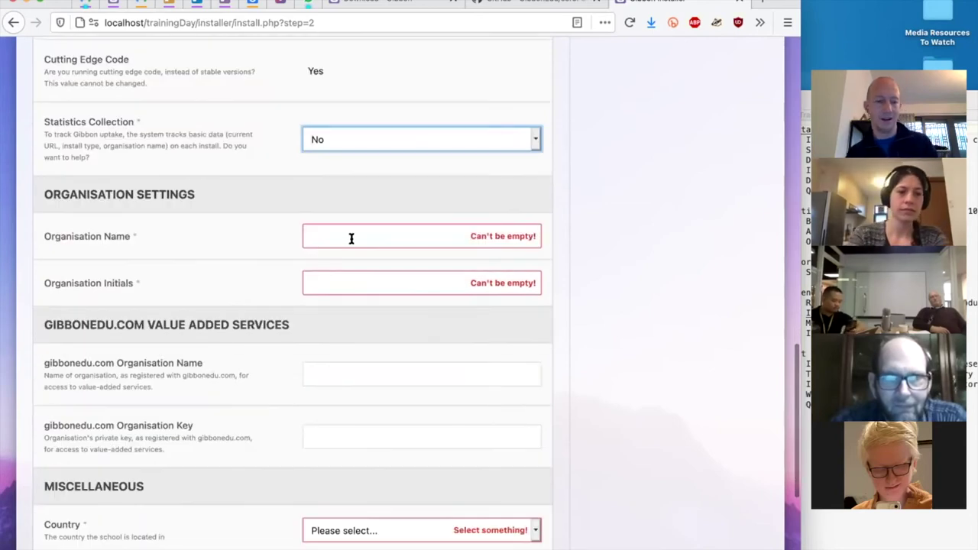
Step: Enter organisation name 'Gibbon Training Day' and initials 'GTD', leaving value-added services blank
{"action": "left_click", "coordinate": [352, 239]}
{"action": "type", "text": "Training"}
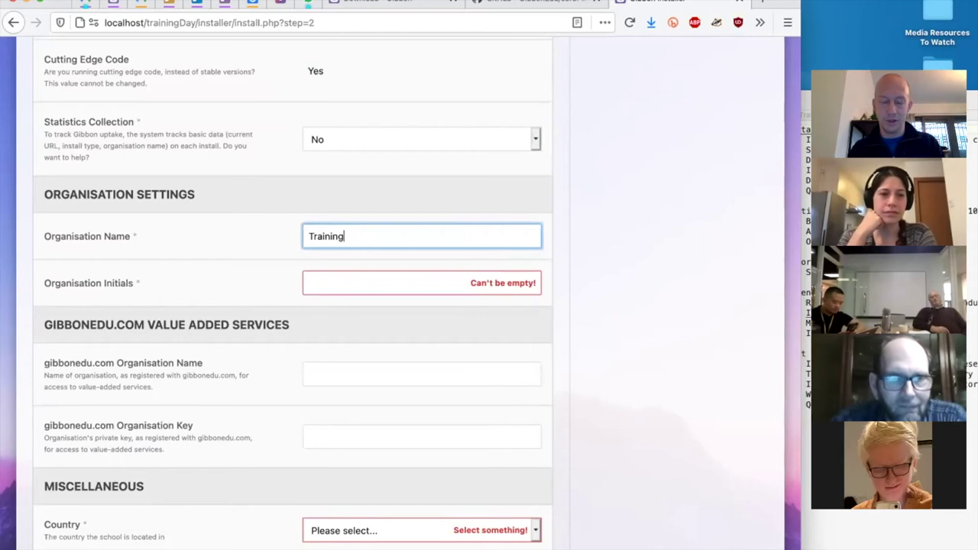
{"action": "type", "text": " Day"}
{"action": "left_click", "coordinate": [309, 236]}
{"action": "type", "text": "Gibbon"}
{"action": "key", "text": "Tab"}
{"action": "type", "text": "GTD"}
{"action": "scroll", "coordinate": [127, 199], "scroll_direction": "down", "scroll_amount": 3}
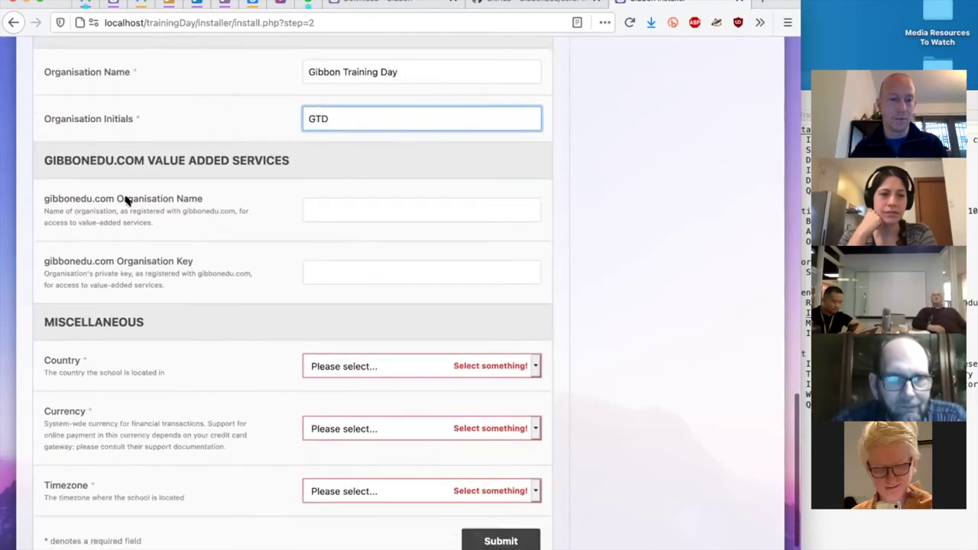
{"action": "left_click_drag", "start_coordinate": [46, 167], "coordinate": [396, 279]}
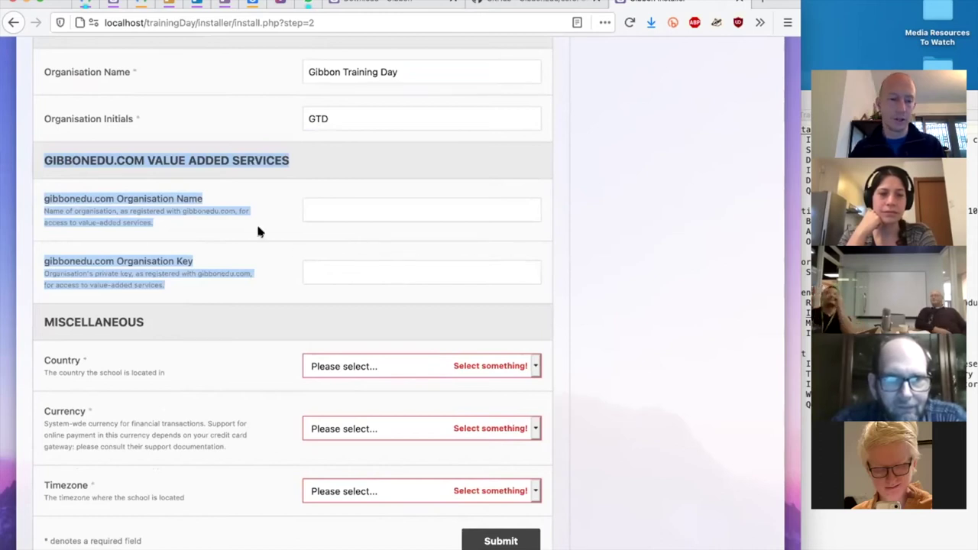
{"action": "scroll", "coordinate": [233, 208], "scroll_direction": "down", "scroll_amount": 2}
Step: Choose country Hong Kong, currency Hong Kong Dollar and timezone Asia/Hong_Kong, then submit
{"action": "scroll", "coordinate": [305, 260], "scroll_direction": "down", "scroll_amount": 2}
{"action": "left_click", "coordinate": [374, 310]}
{"action": "scroll", "coordinate": [374, 535], "scroll_direction": "down", "scroll_amount": 10}
{"action": "left_click", "coordinate": [341, 542]}
{"action": "left_click", "coordinate": [377, 360]}
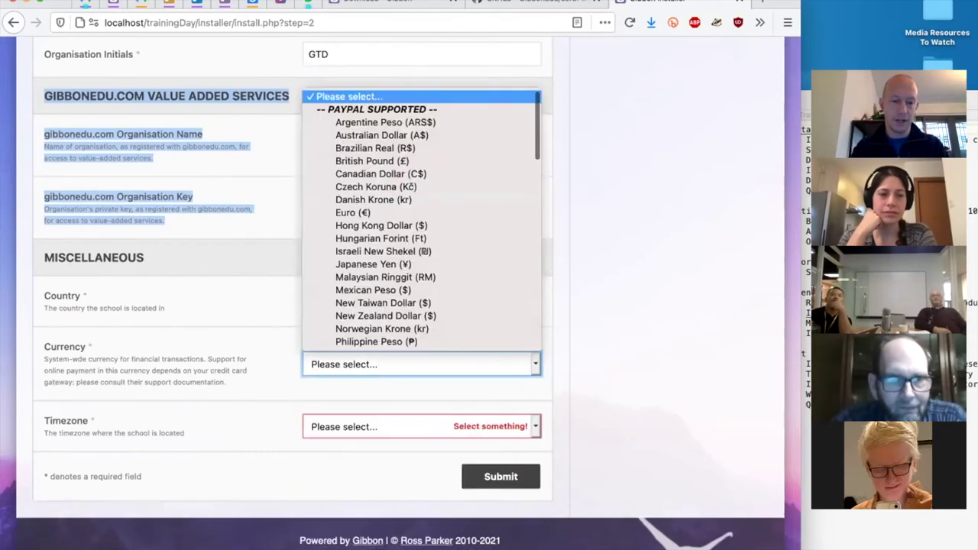
{"action": "scroll", "coordinate": [382, 342], "scroll_direction": "down", "scroll_amount": 5}
{"action": "key", "text": "h"}
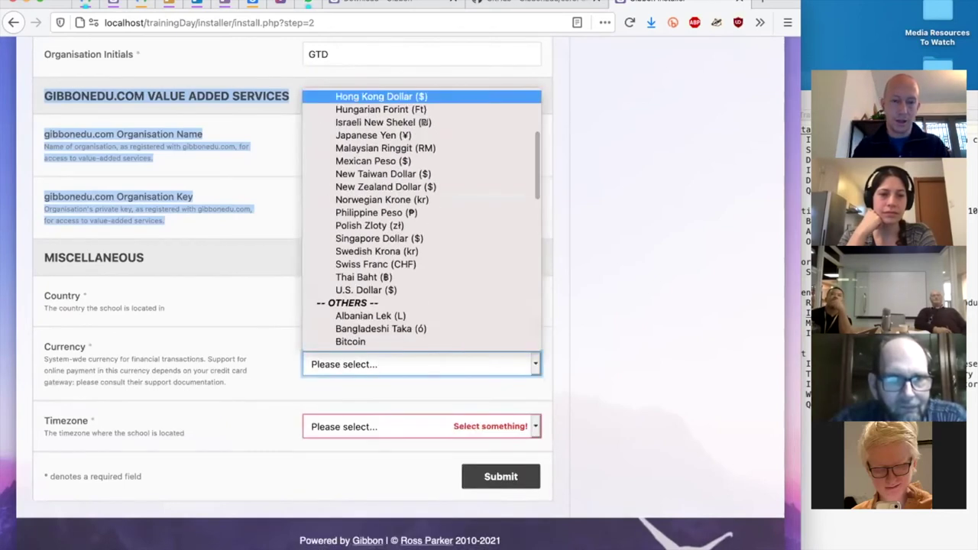
{"action": "key", "text": "Return"}
{"action": "left_click", "coordinate": [386, 428]}
{"action": "scroll", "coordinate": [352, 404], "scroll_direction": "down", "scroll_amount": 15}
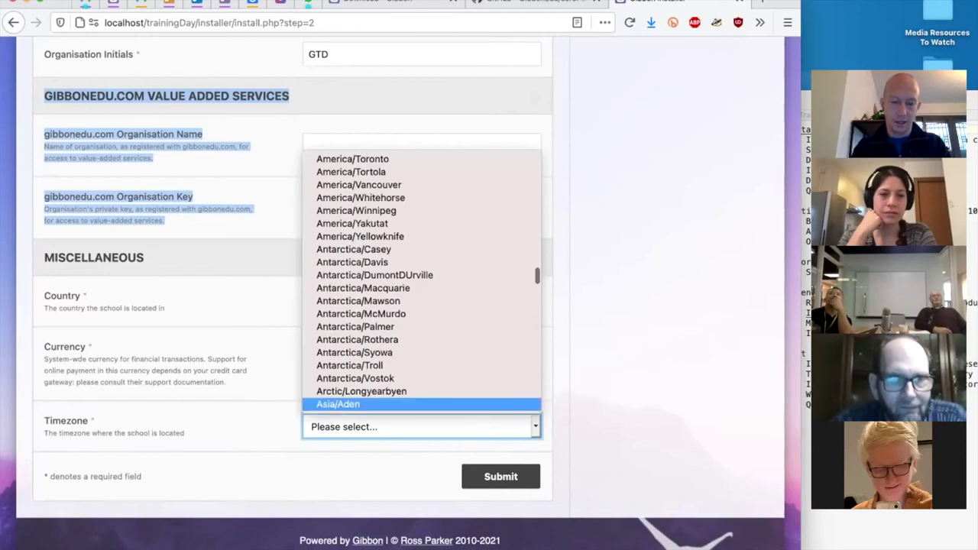
{"action": "left_click", "coordinate": [352, 405]}
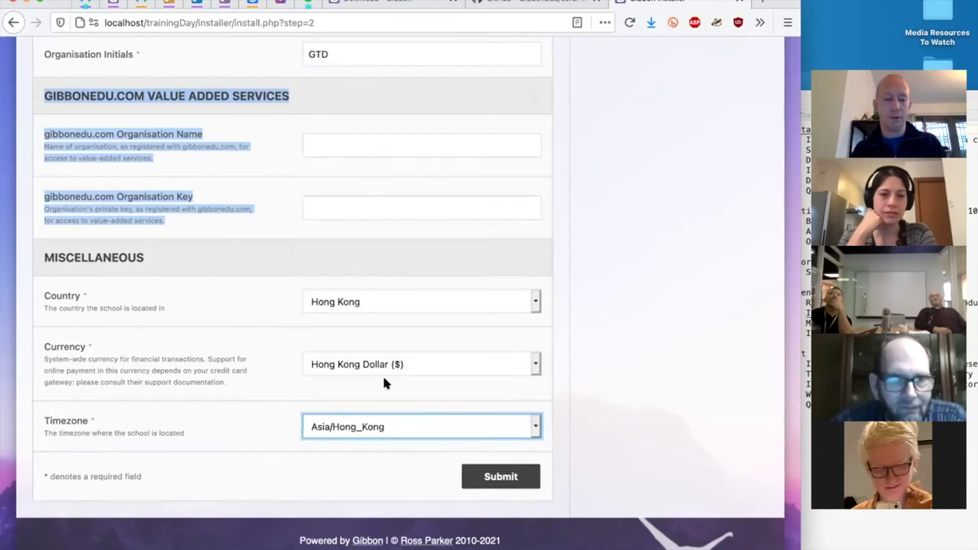
{"action": "left_click", "coordinate": [501, 477]}
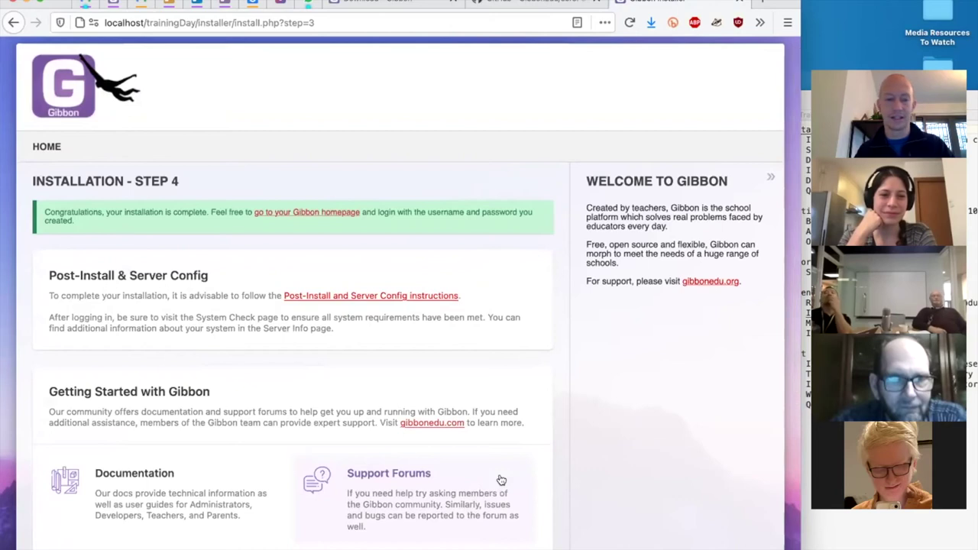
Step: Leave the Step 4 completion page for the new Gibbon homepage
{"action": "scroll", "coordinate": [500, 480], "scroll_direction": "down", "scroll_amount": 3}
{"action": "scroll", "coordinate": [501, 480], "scroll_direction": "down", "scroll_amount": 1}
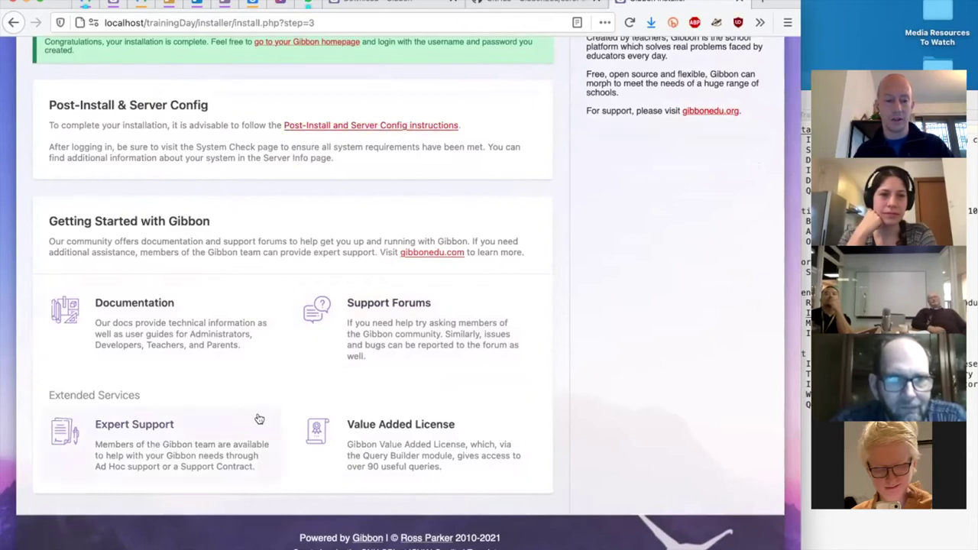
{"action": "scroll", "coordinate": [378, 354], "scroll_direction": "up", "scroll_amount": 3}
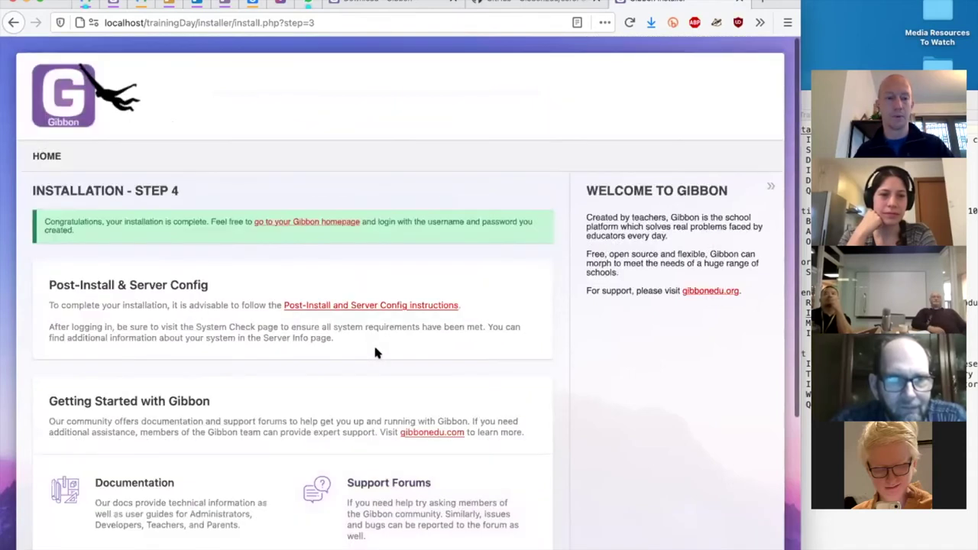
{"action": "left_click", "coordinate": [311, 223]}
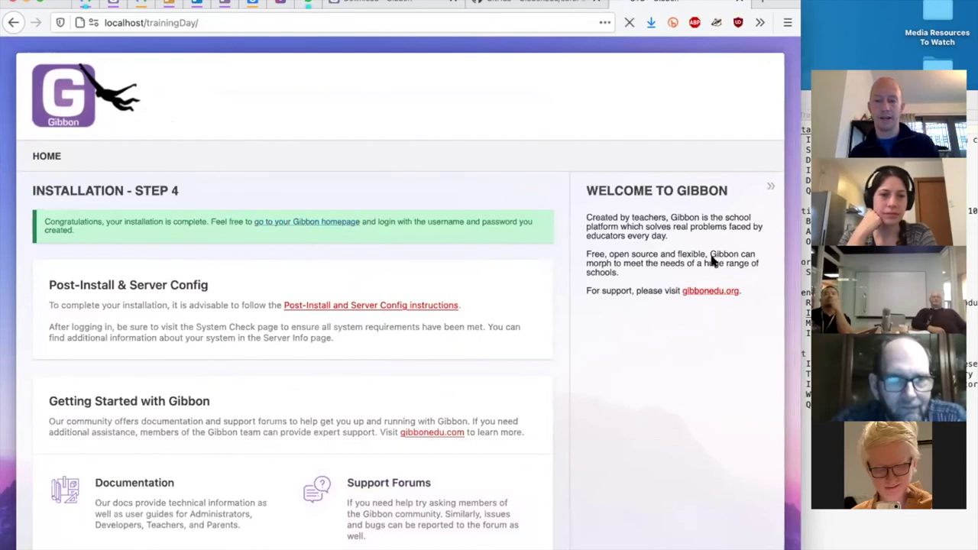
Step: Log in with username admin and the administrator password
{"action": "left_click", "coordinate": [677, 228]}
{"action": "type", "text": "admin"}
{"action": "key", "text": "Tab"}
{"action": "type", "text": "••••••••••"}
{"action": "key", "text": "Return"}
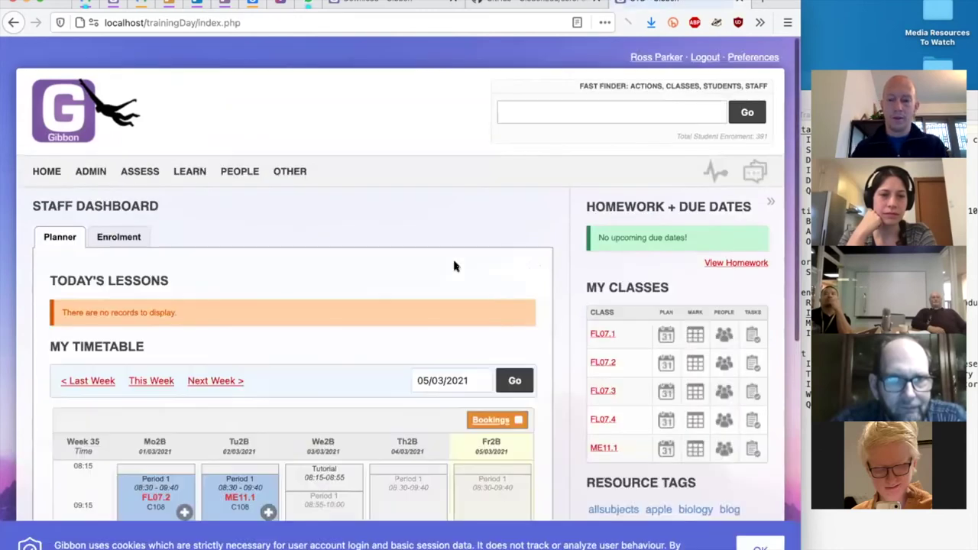
Step: Open System Admin from the ADMIN menu to view version v22.0.00, PHP 7.4.12 and MySQL 5.7.32 checks
{"action": "scroll", "coordinate": [454, 265], "scroll_direction": "down", "scroll_amount": 4}
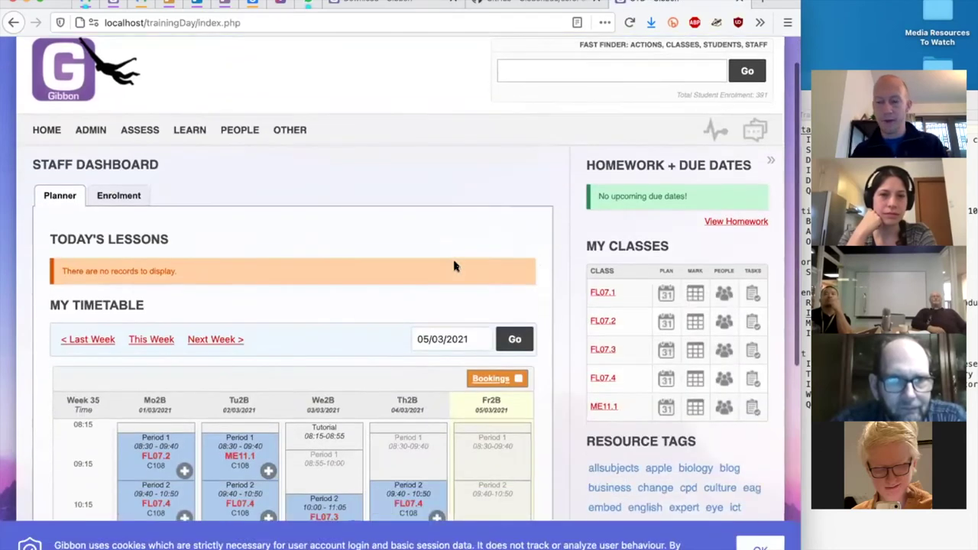
{"action": "scroll", "coordinate": [361, 287], "scroll_direction": "up", "scroll_amount": 4}
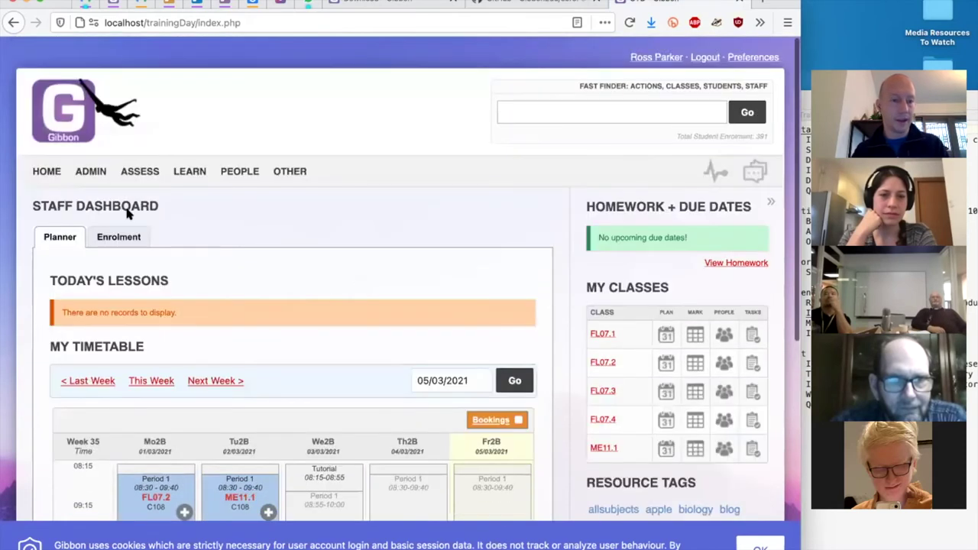
{"action": "mouse_move", "coordinate": [87, 175]}
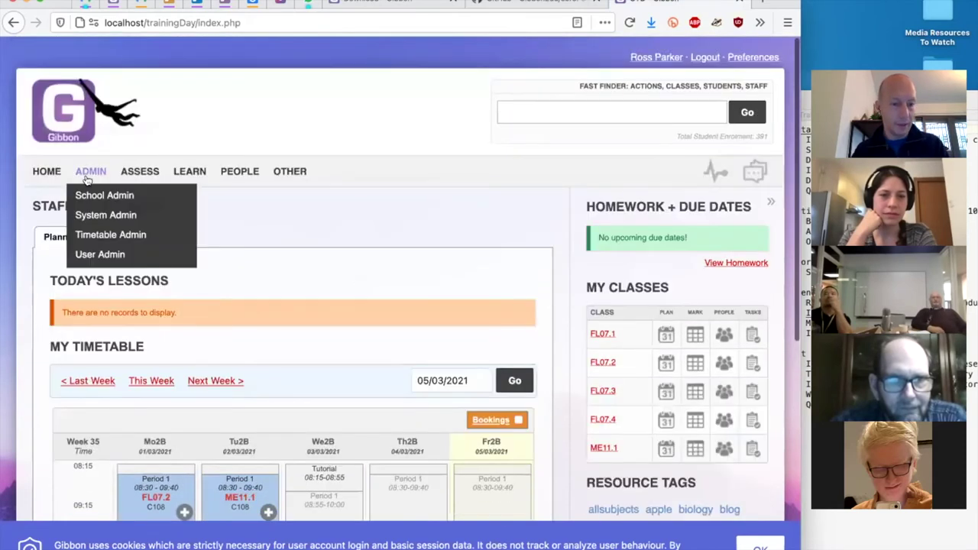
{"action": "left_click", "coordinate": [89, 217]}
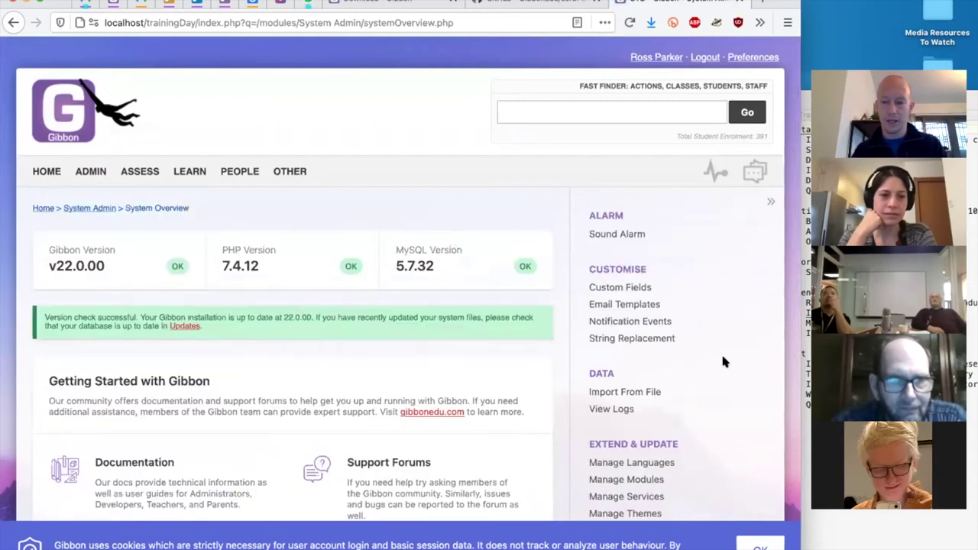
{"action": "scroll", "coordinate": [724, 361], "scroll_direction": "down", "scroll_amount": 1}
{"action": "scroll", "coordinate": [723, 363], "scroll_direction": "down", "scroll_amount": 1}
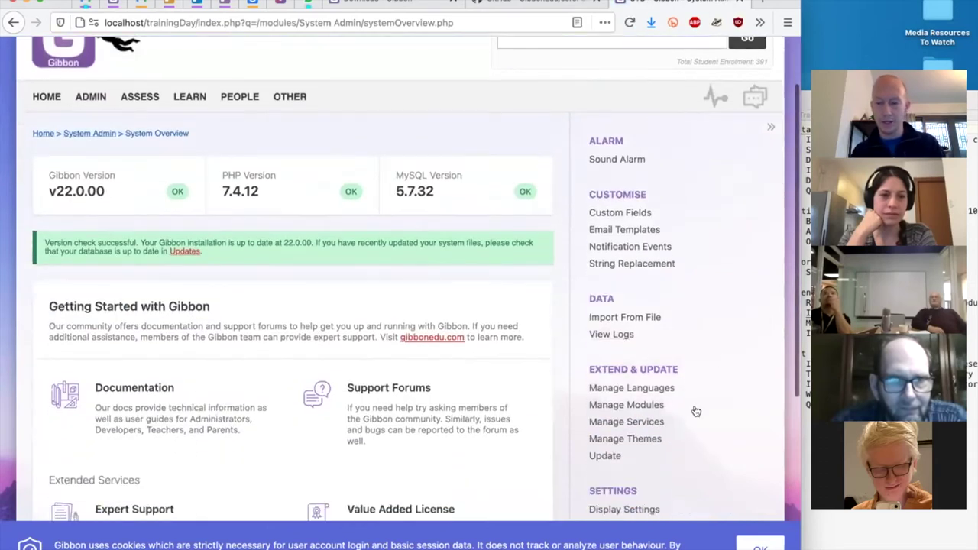
Step: In Manage Themes, install the 2021 theme, mark it Active and submit
{"action": "left_click", "coordinate": [647, 440]}
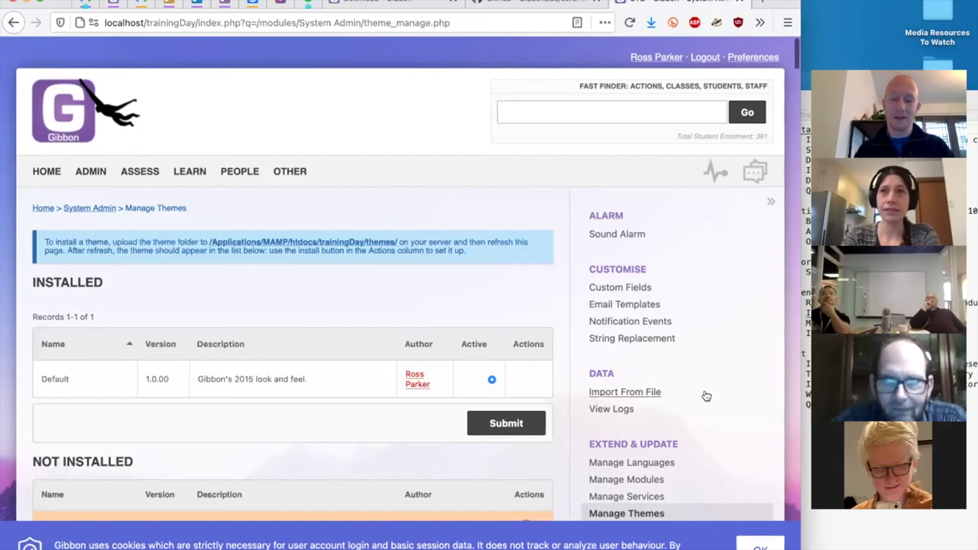
{"action": "scroll", "coordinate": [706, 396], "scroll_direction": "down", "scroll_amount": 3}
{"action": "left_click", "coordinate": [526, 308]}
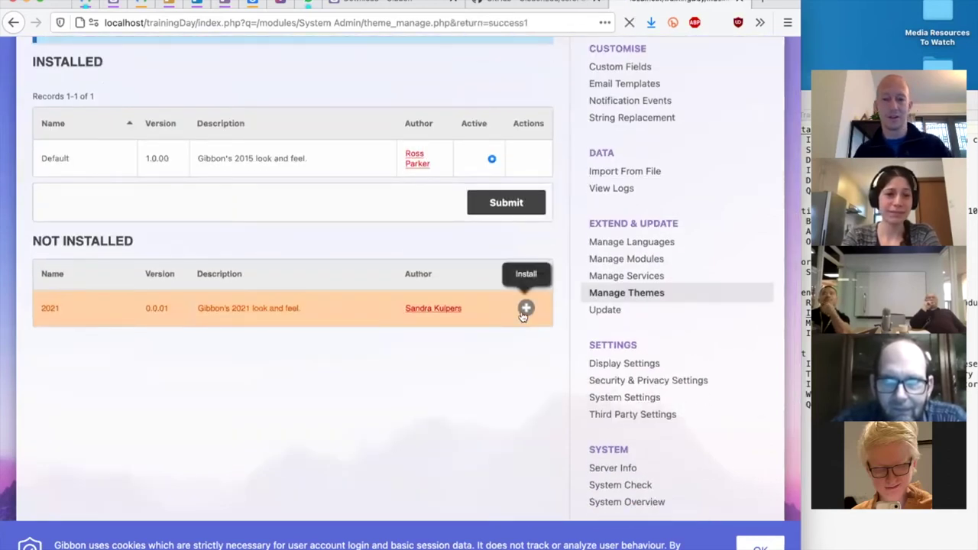
{"action": "scroll", "coordinate": [500, 312], "scroll_direction": "down", "scroll_amount": 1}
{"action": "left_click", "coordinate": [490, 326]}
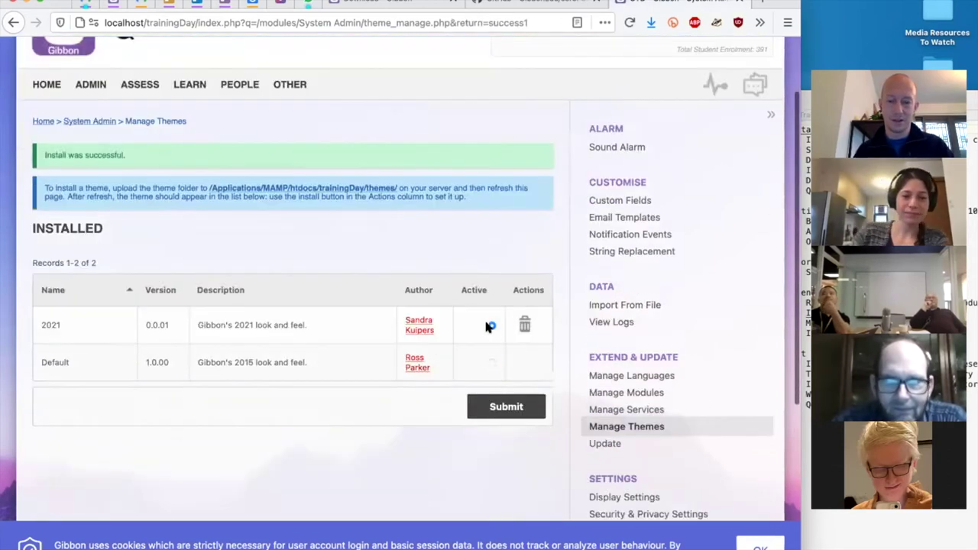
{"action": "left_click", "coordinate": [506, 406]}
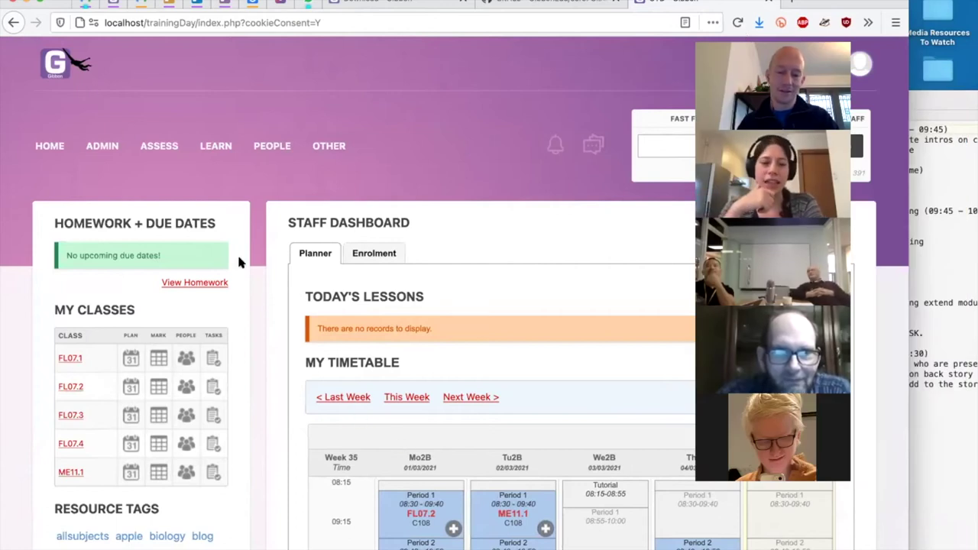
Step: Log out, sign back in as admin, mute the sound and bring the Training Day.txt agenda forward
{"action": "left_click", "coordinate": [861, 67]}
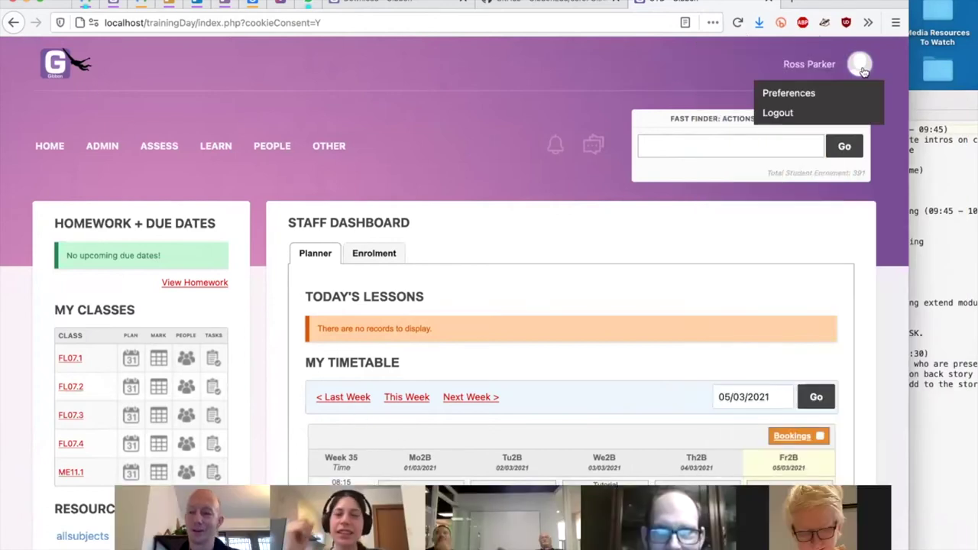
{"action": "left_click", "coordinate": [803, 113]}
{"action": "left_click", "coordinate": [763, 193]}
{"action": "type", "text": "admin"}
{"action": "key", "text": "Tab"}
{"action": "type", "text": "**********"}
{"action": "key", "text": "Return"}
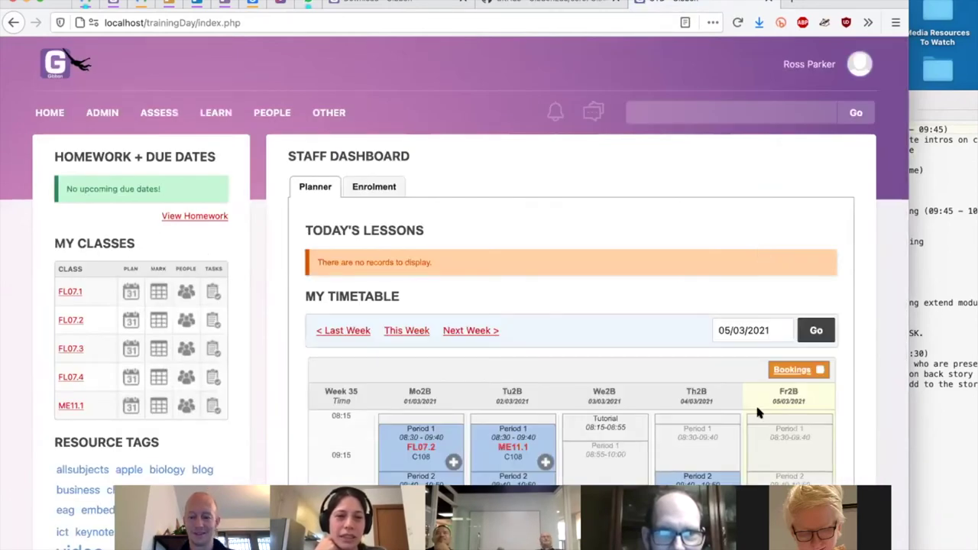
{"action": "key", "text": "XF86AudioMute"}
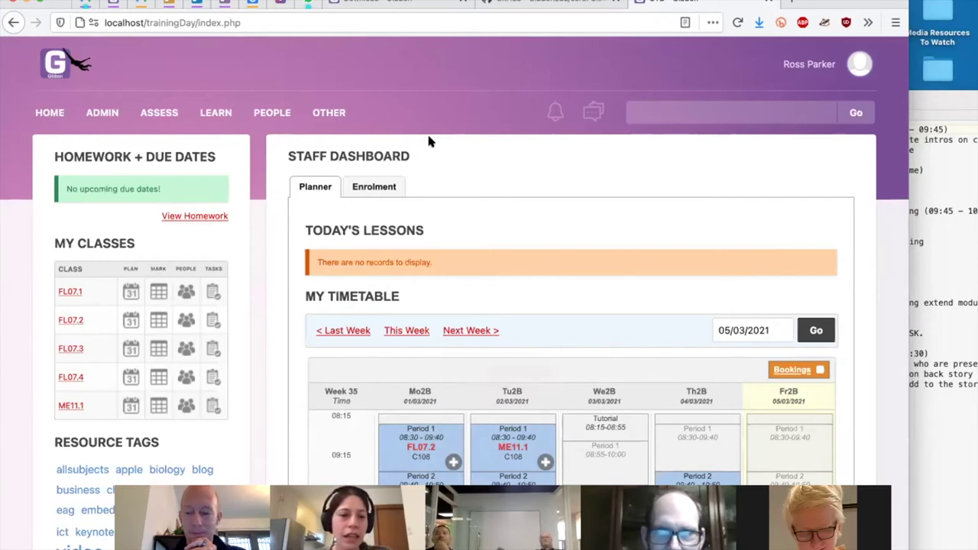
{"action": "left_click", "coordinate": [962, 176]}
{"action": "left_click_drag", "start_coordinate": [915, 36], "coordinate": [976, 82]}
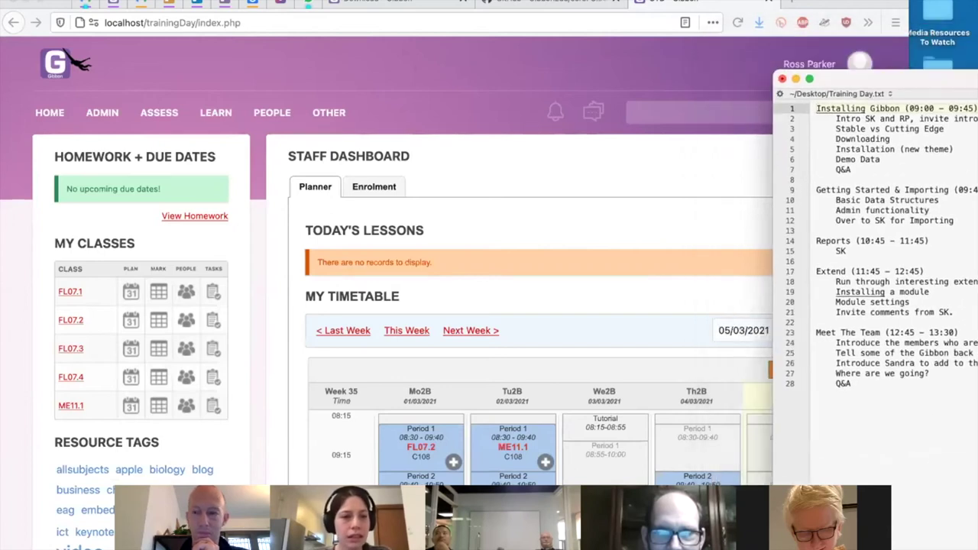
{"action": "left_click_drag", "start_coordinate": [874, 80], "coordinate": [977, 80]}
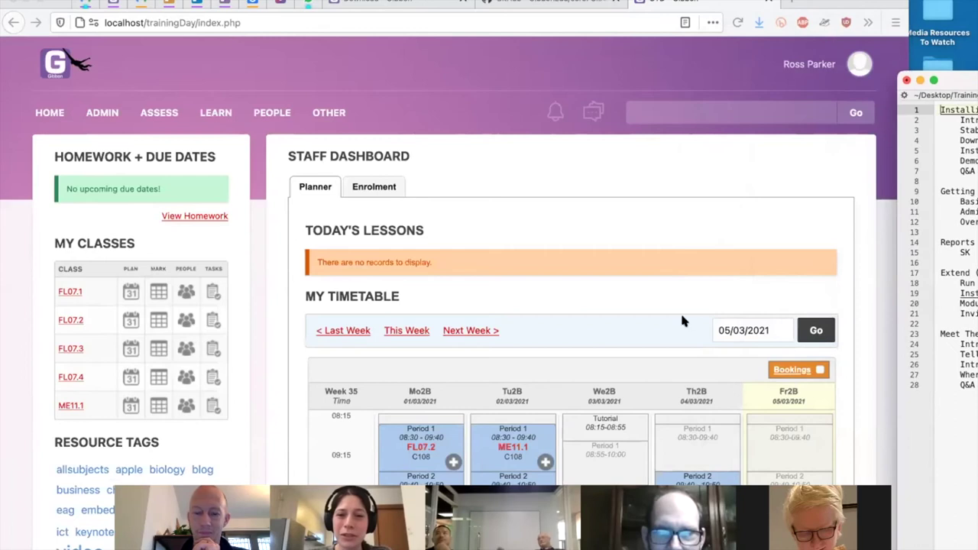
{"action": "scroll", "coordinate": [670, 330], "scroll_direction": "down", "scroll_amount": 5}
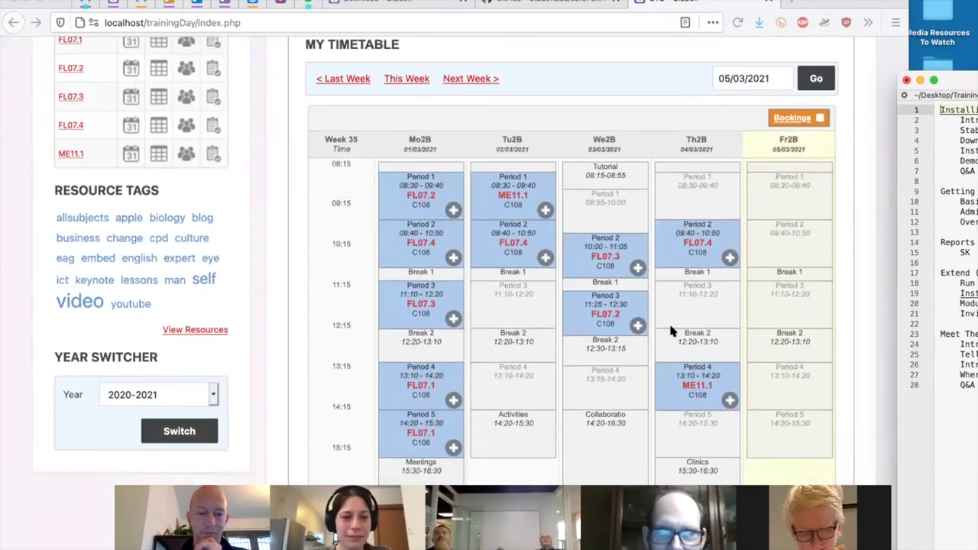
{"action": "scroll", "coordinate": [670, 330], "scroll_direction": "up", "scroll_amount": 5}
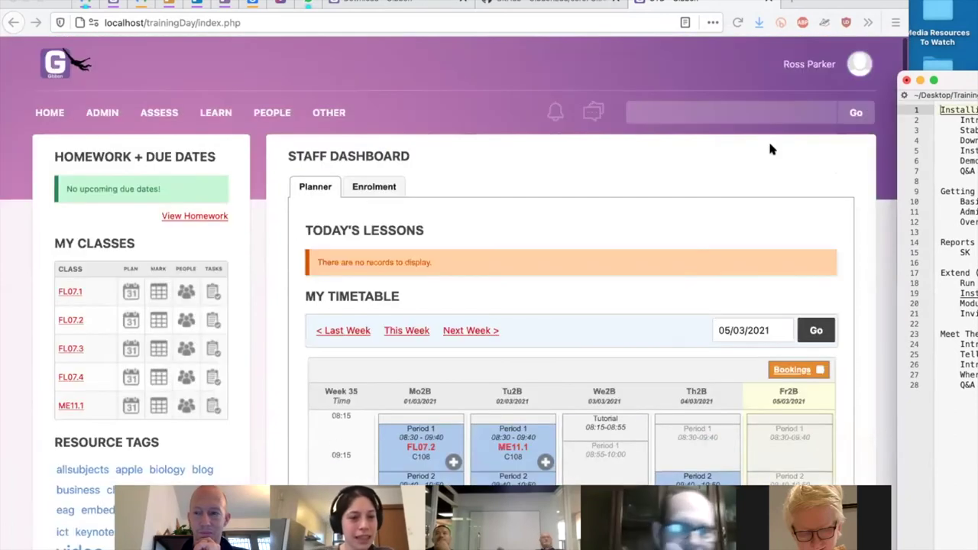
{"action": "left_click", "coordinate": [860, 67]}
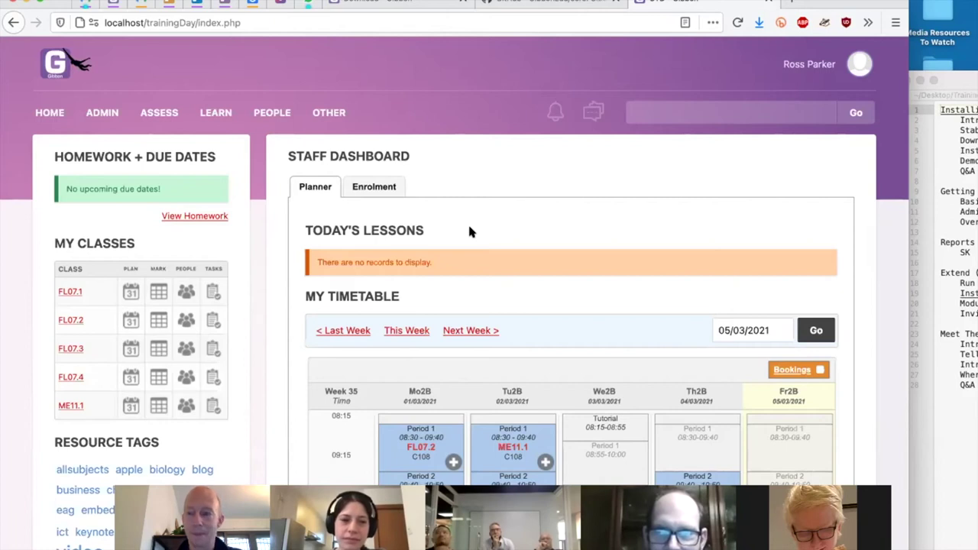
Step: Reposition the Training Day.txt agenda over the Staff Dashboard's right side, showing Installing Gibbon through Meet The Team
{"action": "left_click_drag", "start_coordinate": [972, 82], "coordinate": [851, 26]}
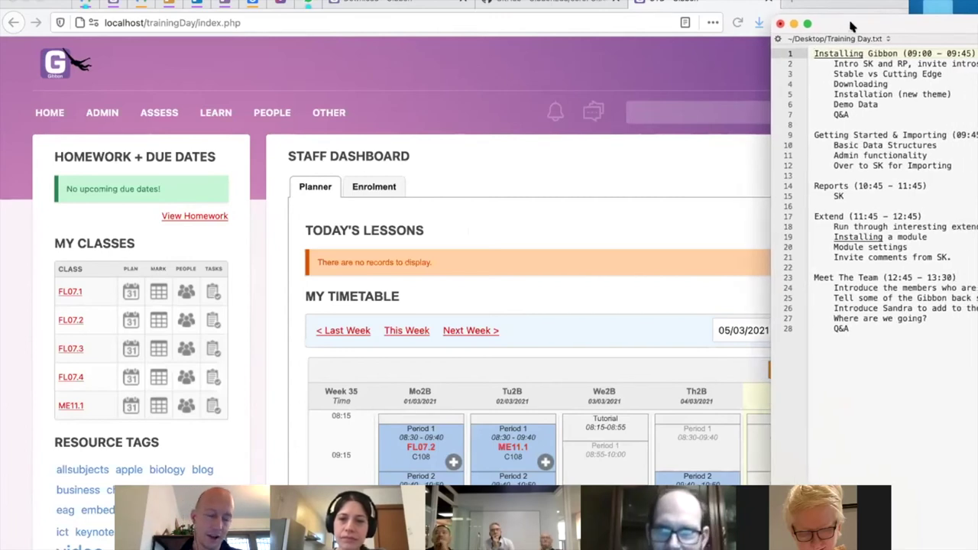
{"action": "left_click_drag", "start_coordinate": [852, 27], "coordinate": [841, 11]}
{"action": "left_click_drag", "start_coordinate": [826, 70], "coordinate": [962, 71]}
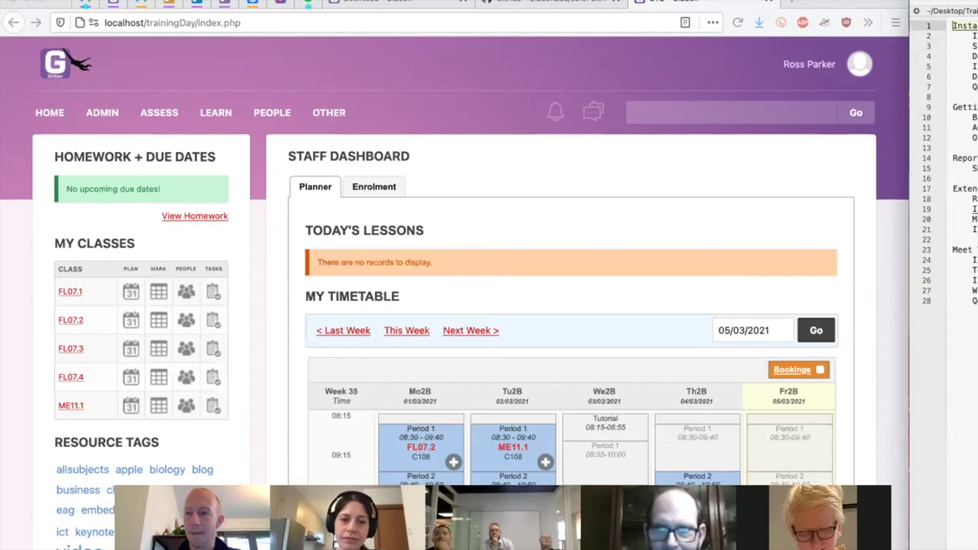
{"action": "left_click_drag", "start_coordinate": [948, 11], "coordinate": [778, 10]}
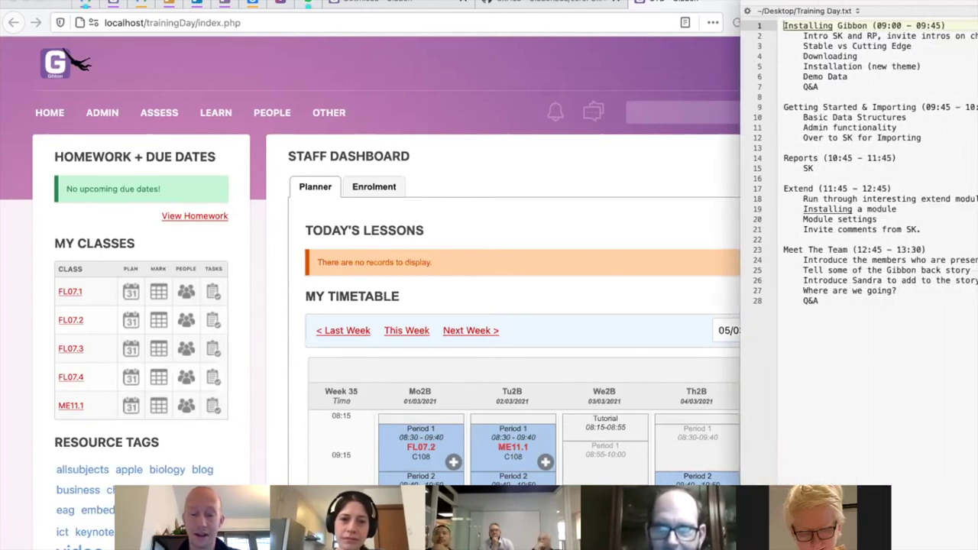
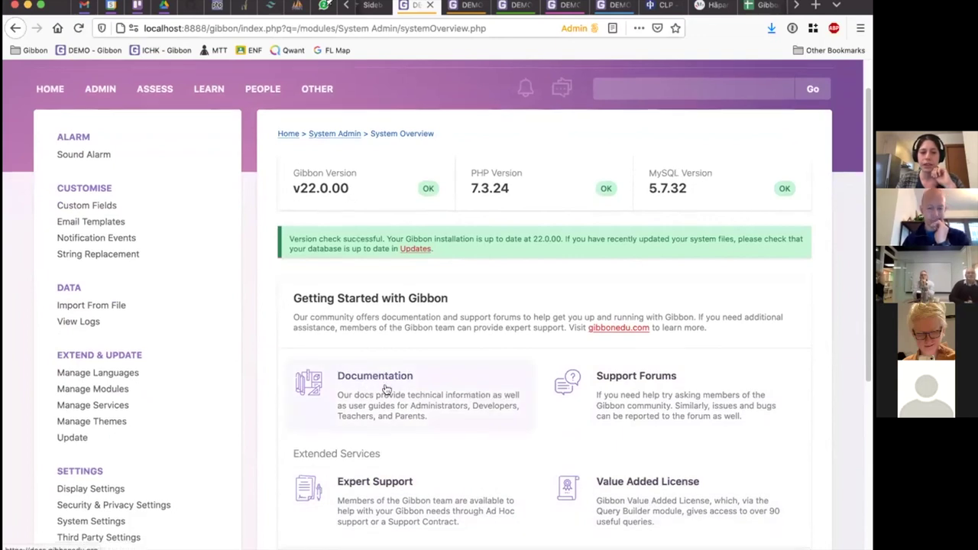
Step: Scroll the System Overview page showing Gibbon v22.0.00, PHP 7.3.24 and MySQL 5.7.32 all OK
{"action": "scroll", "coordinate": [443, 345], "scroll_direction": "down", "scroll_amount": 5}
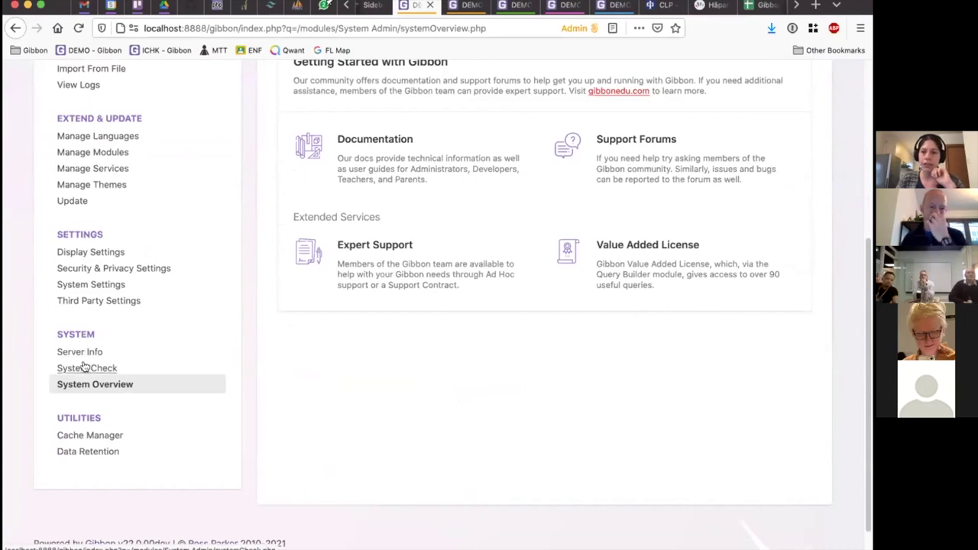
Step: Open System Check from the System section of the System Admin sidebar
{"action": "left_click", "coordinate": [90, 371]}
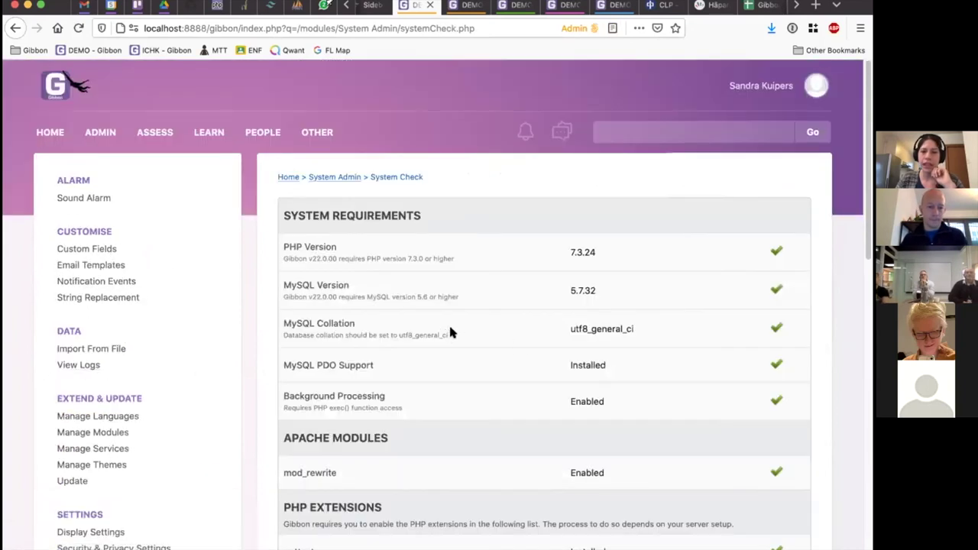
Step: Scroll down System Check and highlight the failing max_input_vars requirement (1000)
{"action": "scroll", "coordinate": [450, 329], "scroll_direction": "down", "scroll_amount": 3}
{"action": "scroll", "coordinate": [761, 232], "scroll_direction": "down", "scroll_amount": 5}
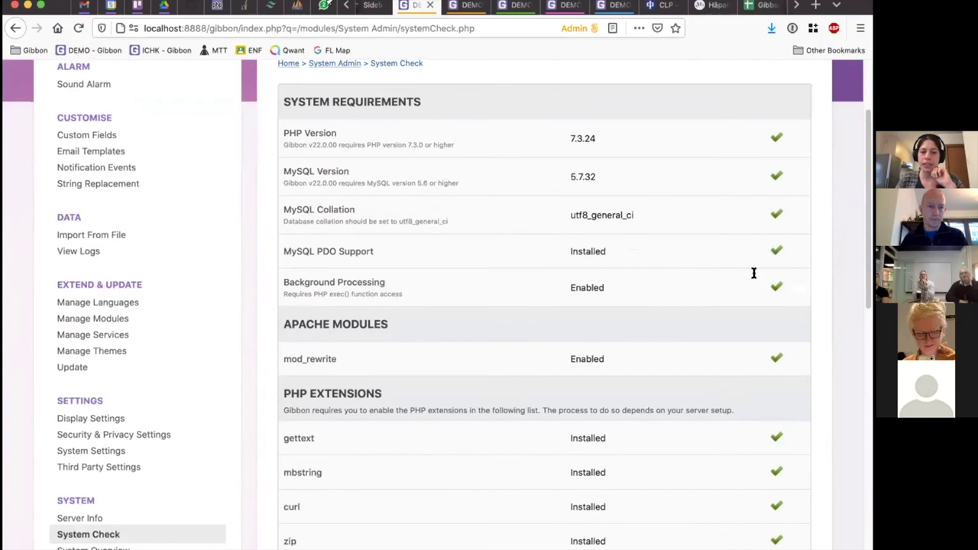
{"action": "scroll", "coordinate": [773, 310], "scroll_direction": "down", "scroll_amount": 6}
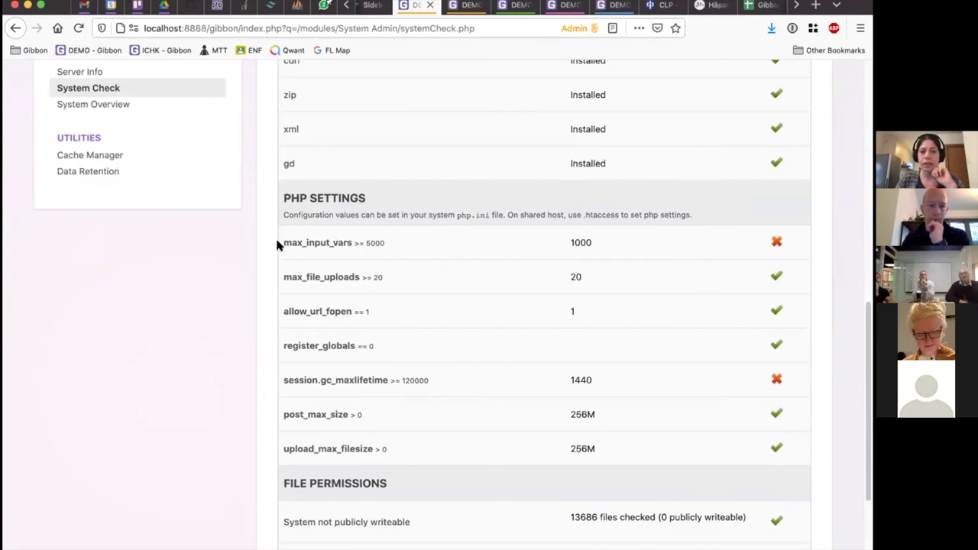
{"action": "left_click_drag", "start_coordinate": [280, 246], "coordinate": [384, 244]}
{"action": "left_click", "coordinate": [605, 233]}
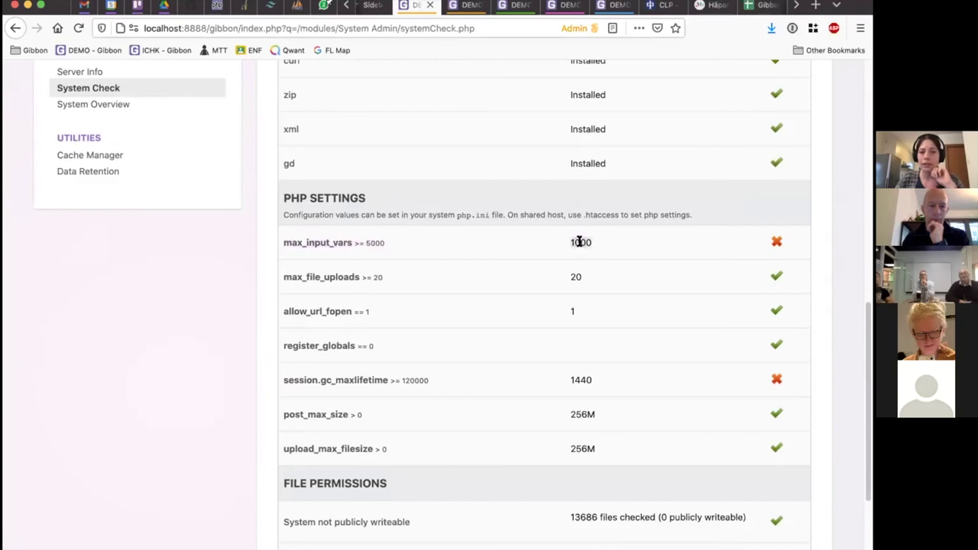
{"action": "left_click_drag", "start_coordinate": [285, 248], "coordinate": [348, 244]}
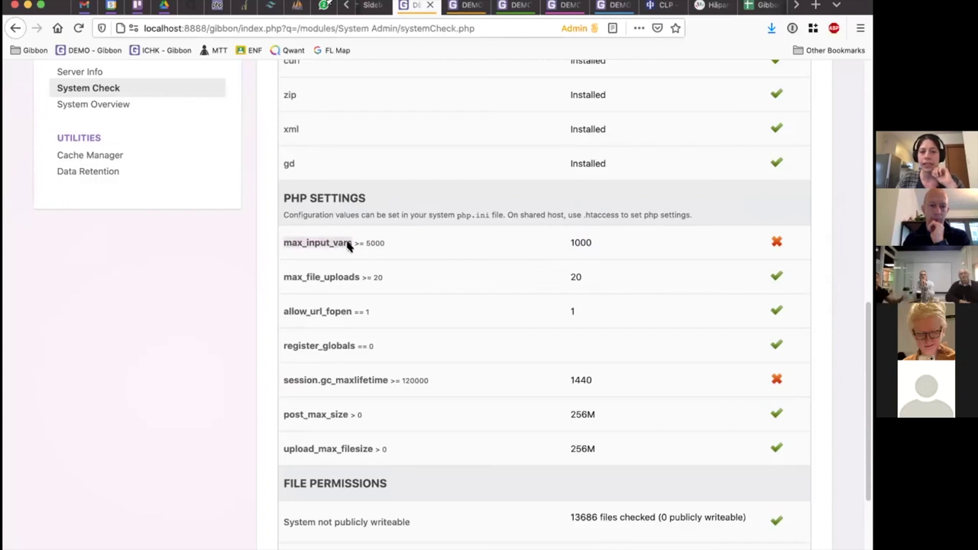
{"action": "left_click", "coordinate": [280, 247]}
{"action": "left_click_drag", "start_coordinate": [281, 247], "coordinate": [329, 245]}
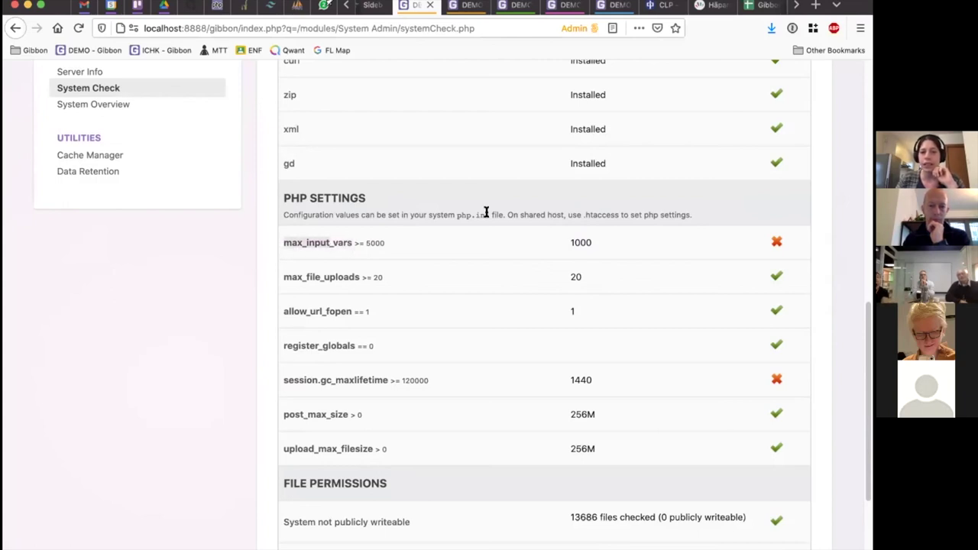
{"action": "left_click", "coordinate": [453, 215]}
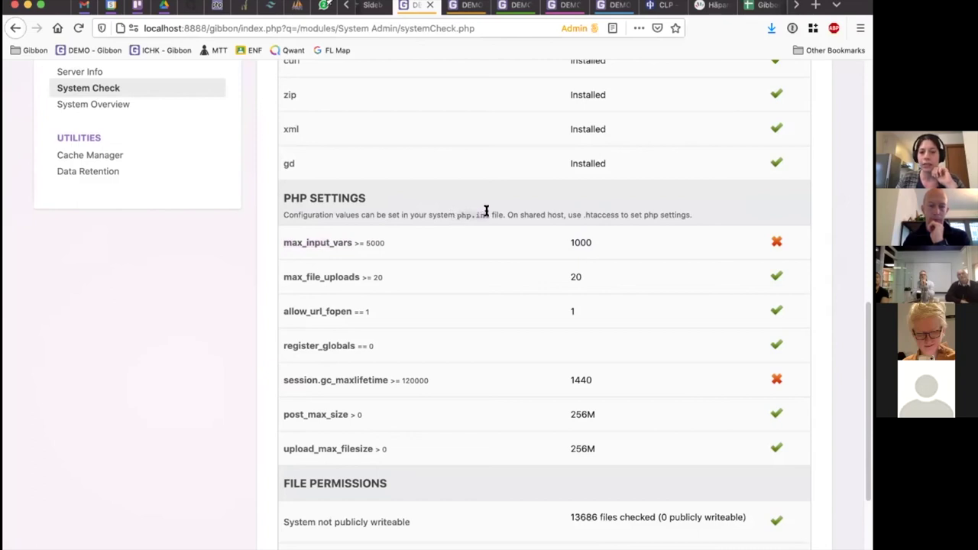
{"action": "double_click", "coordinate": [318, 244]}
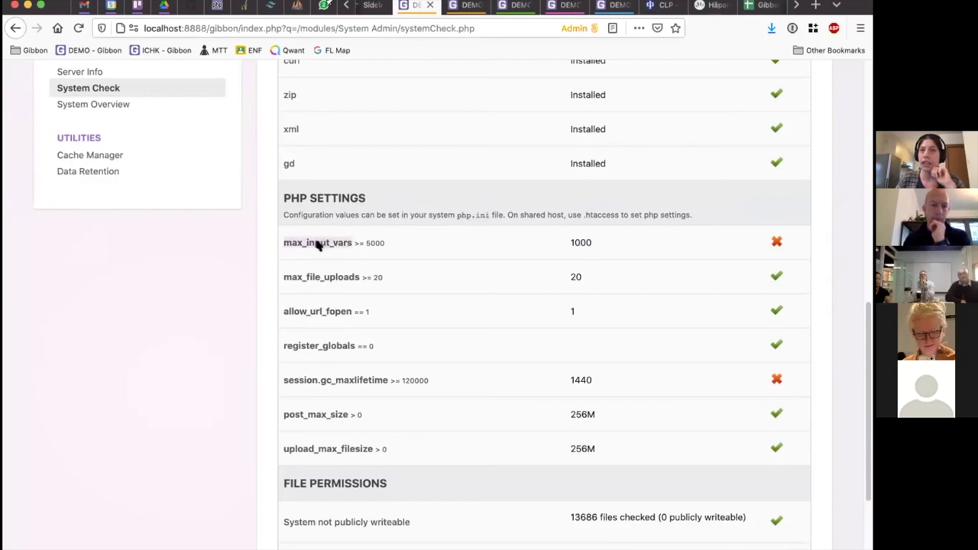
{"action": "scroll", "coordinate": [712, 255], "scroll_direction": "down", "scroll_amount": 1}
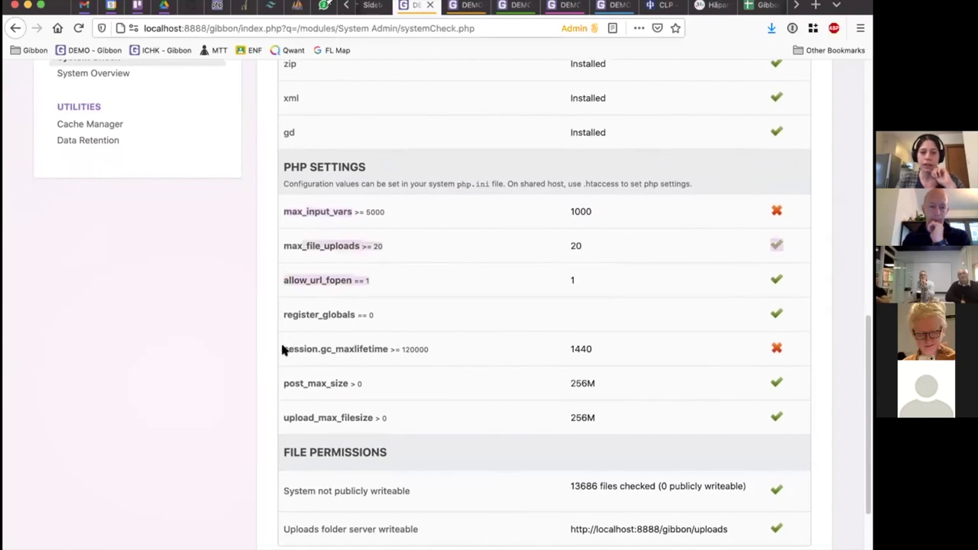
Step: Point out the failing session.gc_maxlifetime value 1440 and the file permission check results
{"action": "left_click_drag", "start_coordinate": [569, 348], "coordinate": [599, 349]}
{"action": "left_click", "coordinate": [600, 348]}
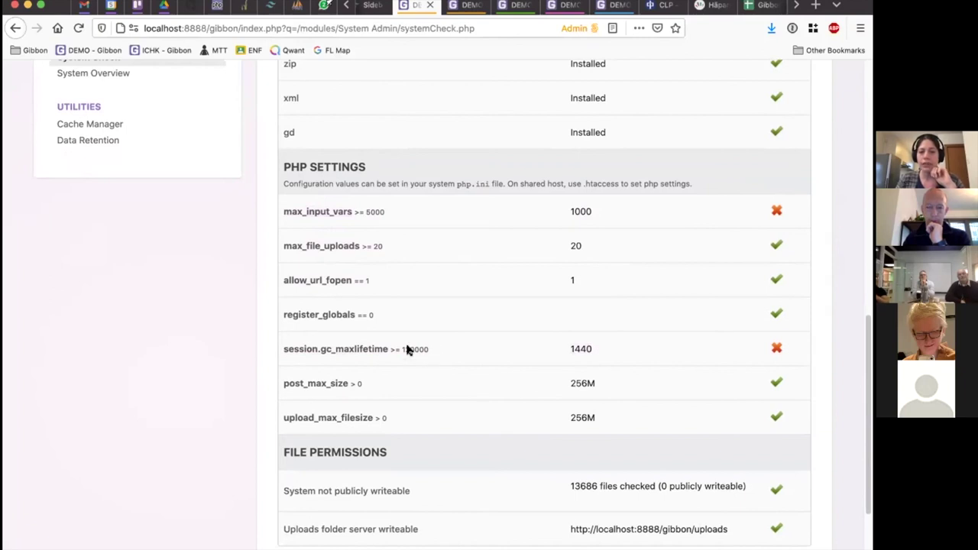
{"action": "scroll", "coordinate": [263, 321], "scroll_direction": "down", "scroll_amount": 1}
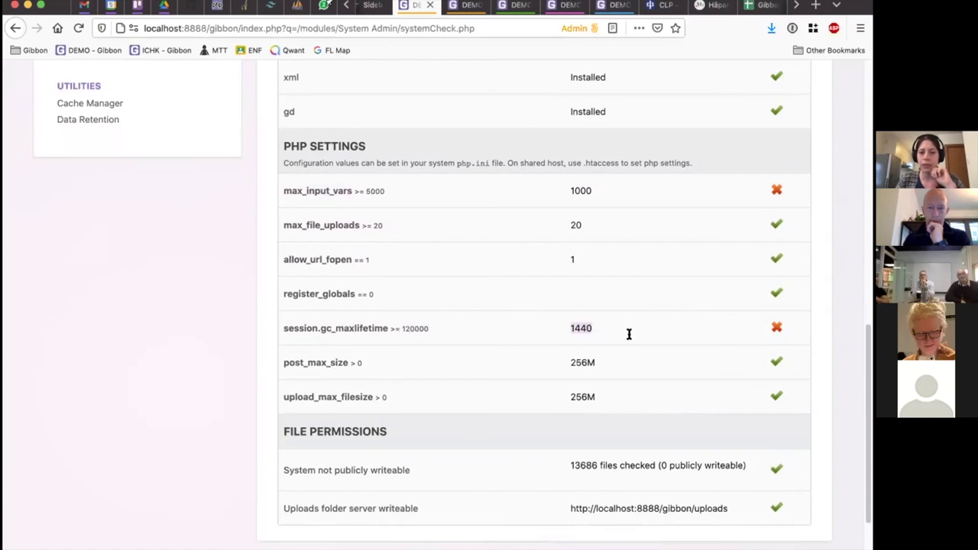
{"action": "scroll", "coordinate": [389, 342], "scroll_direction": "down", "scroll_amount": 1}
{"action": "scroll", "coordinate": [589, 333], "scroll_direction": "down", "scroll_amount": 3}
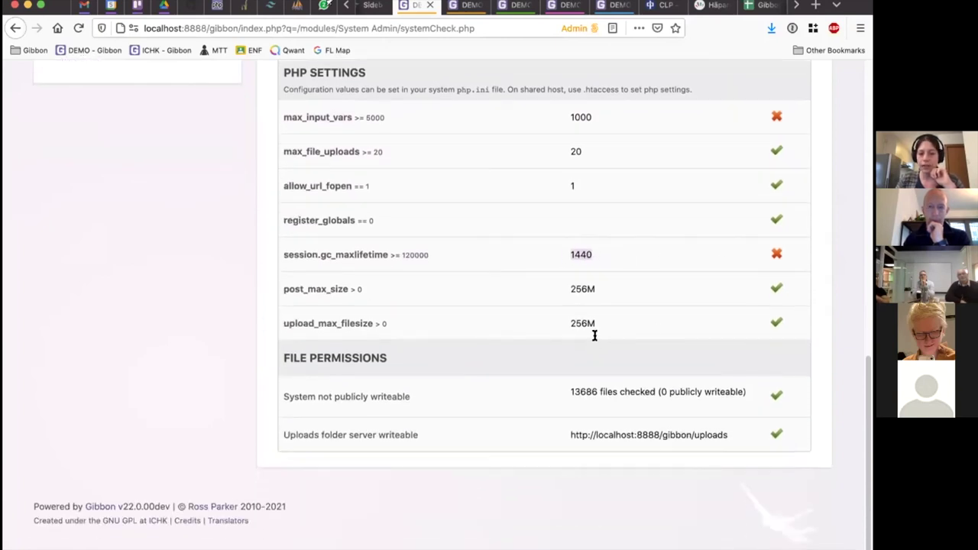
{"action": "triple_click", "coordinate": [291, 398]}
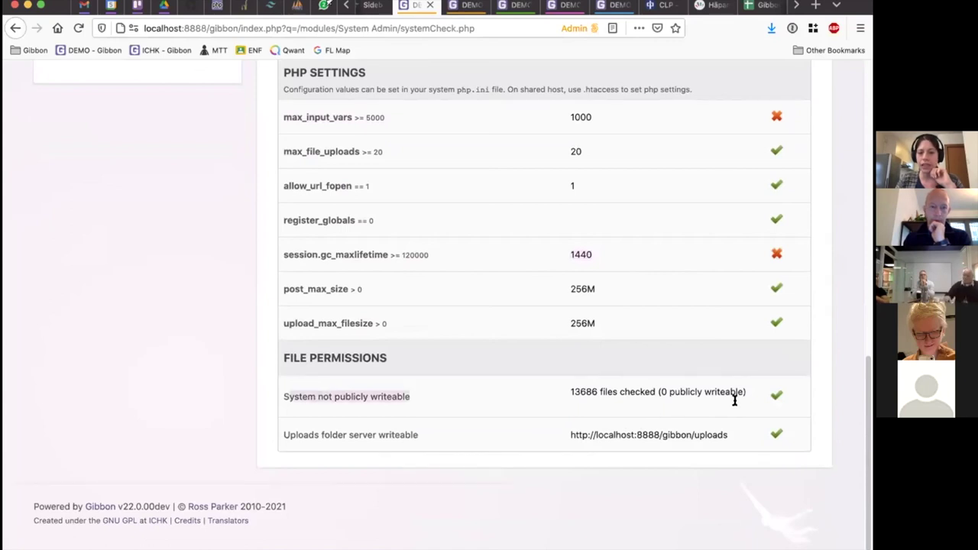
{"action": "left_click_drag", "start_coordinate": [748, 392], "coordinate": [556, 390]}
{"action": "left_click", "coordinate": [556, 392]}
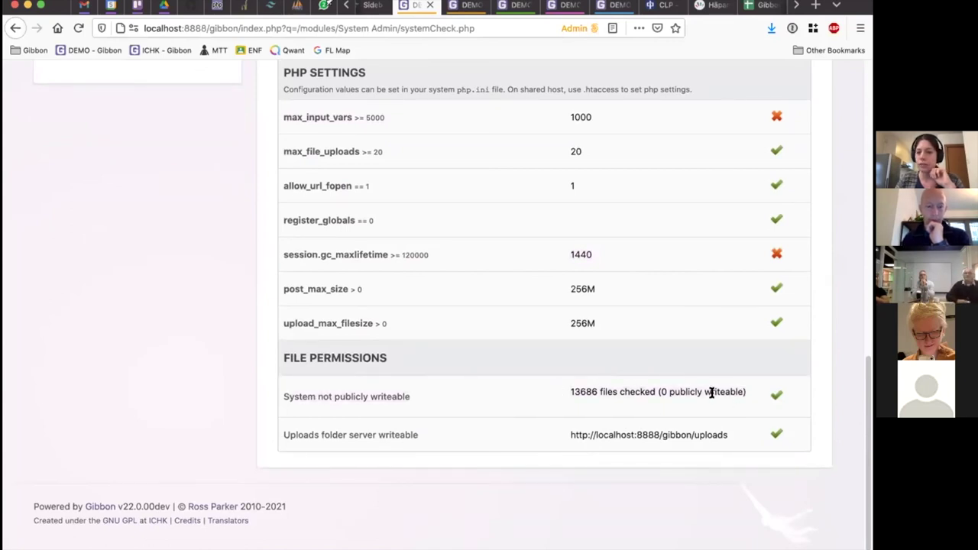
Step: Highlight the PHP and MySQL version requirements, then go to the Server Info page
{"action": "scroll", "coordinate": [776, 444], "scroll_direction": "up", "scroll_amount": 10}
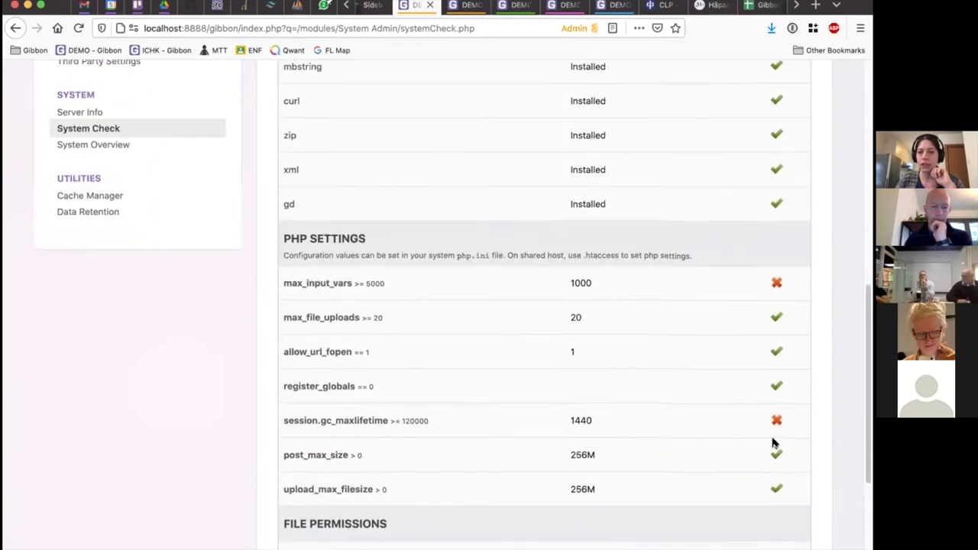
{"action": "scroll", "coordinate": [745, 210], "scroll_direction": "up", "scroll_amount": 5}
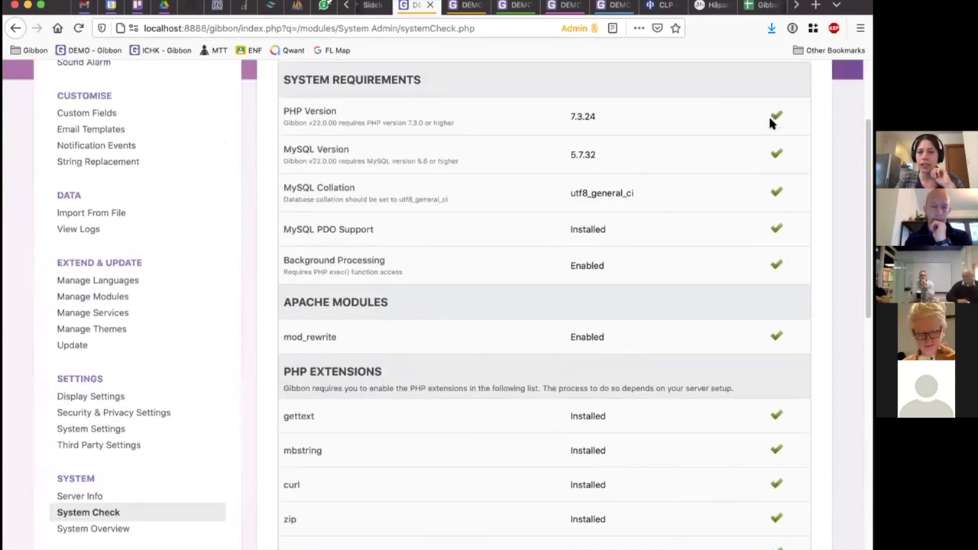
{"action": "left_click_drag", "start_coordinate": [286, 114], "coordinate": [645, 172]}
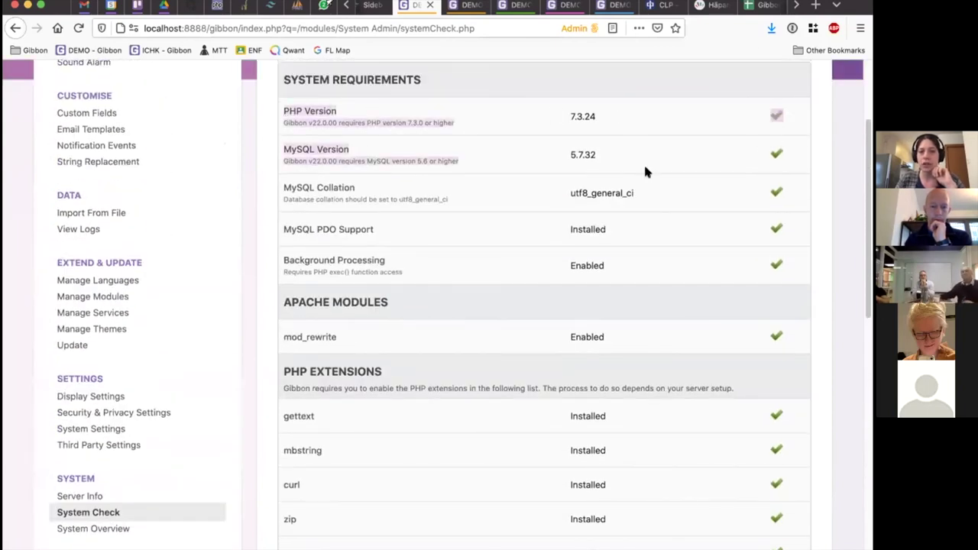
{"action": "left_click", "coordinate": [646, 170]}
{"action": "scroll", "coordinate": [778, 290], "scroll_direction": "down", "scroll_amount": 3}
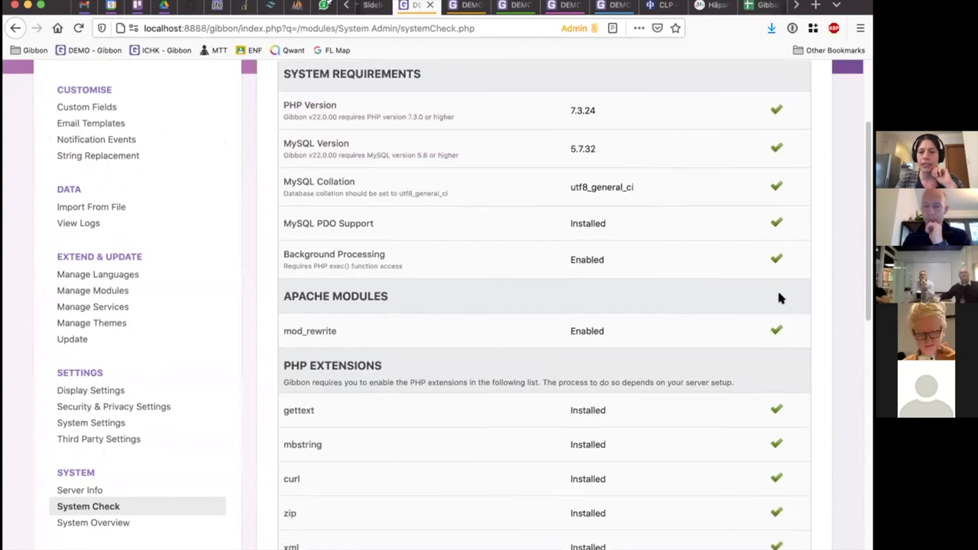
{"action": "scroll", "coordinate": [780, 297], "scroll_direction": "down", "scroll_amount": 6}
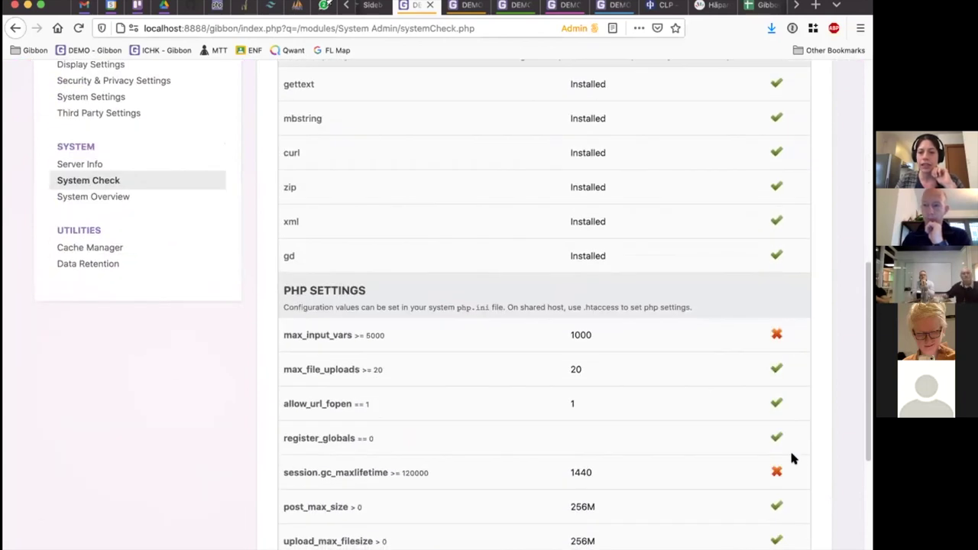
{"action": "scroll", "coordinate": [772, 494], "scroll_direction": "down", "scroll_amount": 2}
{"action": "scroll", "coordinate": [773, 489], "scroll_direction": "up", "scroll_amount": 4}
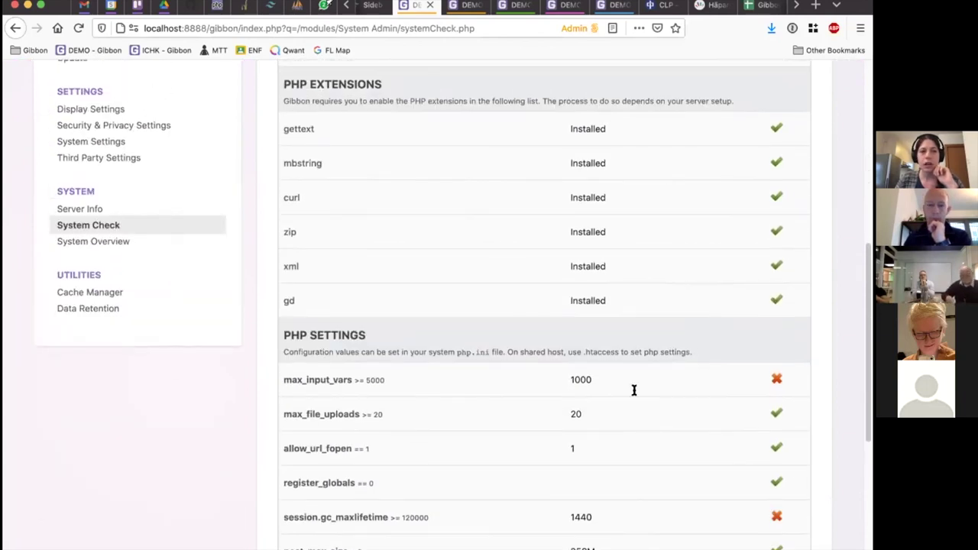
{"action": "left_click", "coordinate": [75, 259]}
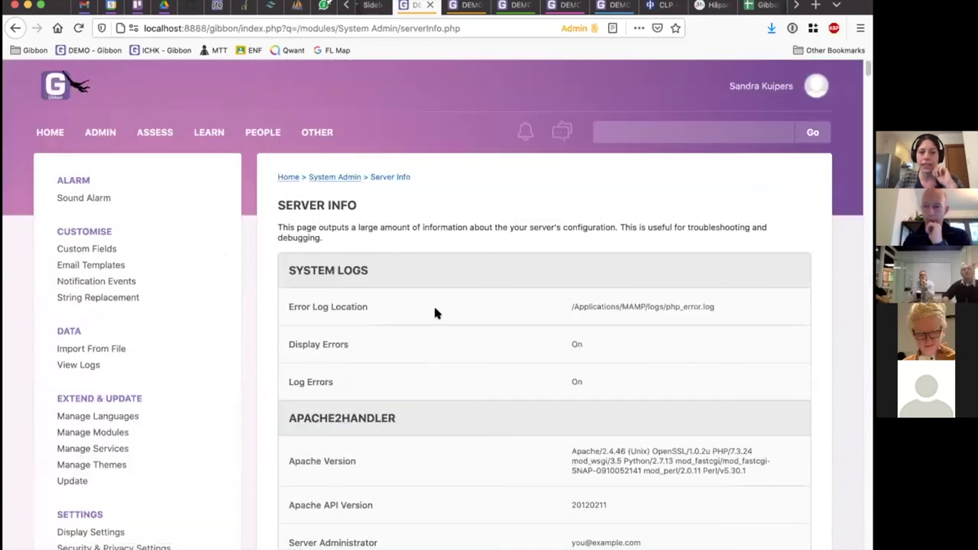
{"action": "scroll", "coordinate": [434, 305], "scroll_direction": "down", "scroll_amount": 1}
{"action": "scroll", "coordinate": [435, 313], "scroll_direction": "down", "scroll_amount": 3}
{"action": "scroll", "coordinate": [466, 318], "scroll_direction": "up", "scroll_amount": 2}
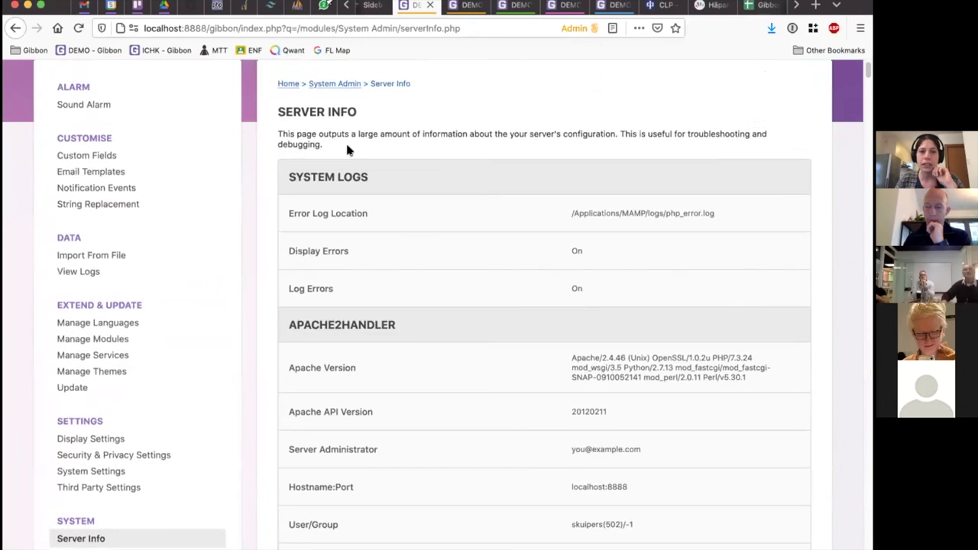
{"action": "scroll", "coordinate": [421, 242], "scroll_direction": "down", "scroll_amount": 2}
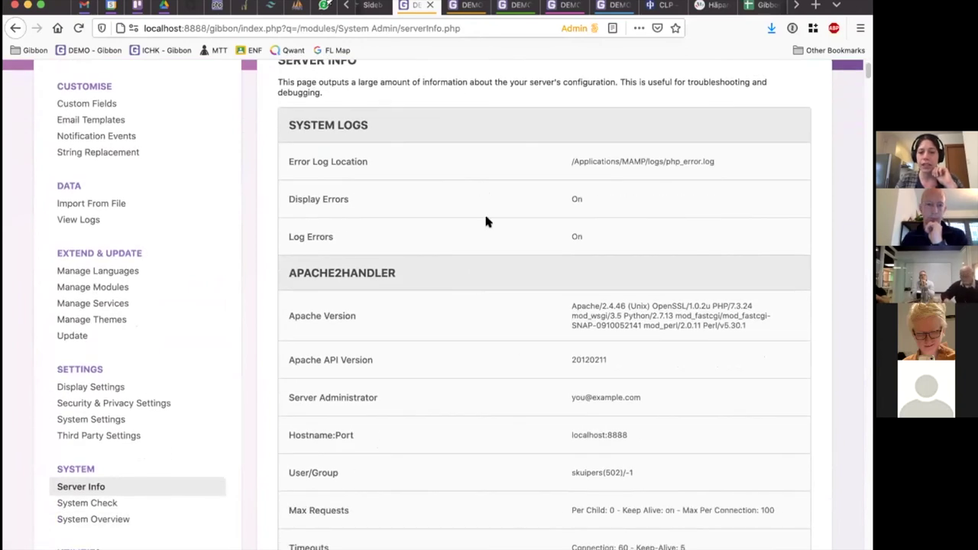
{"action": "scroll", "coordinate": [490, 268], "scroll_direction": "down", "scroll_amount": 2}
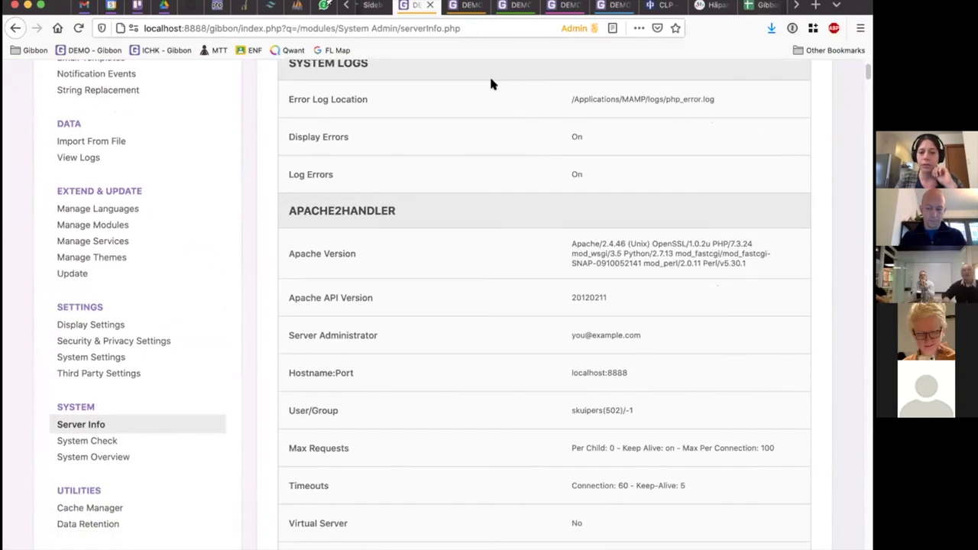
{"action": "scroll", "coordinate": [519, 222], "scroll_direction": "up", "scroll_amount": 1}
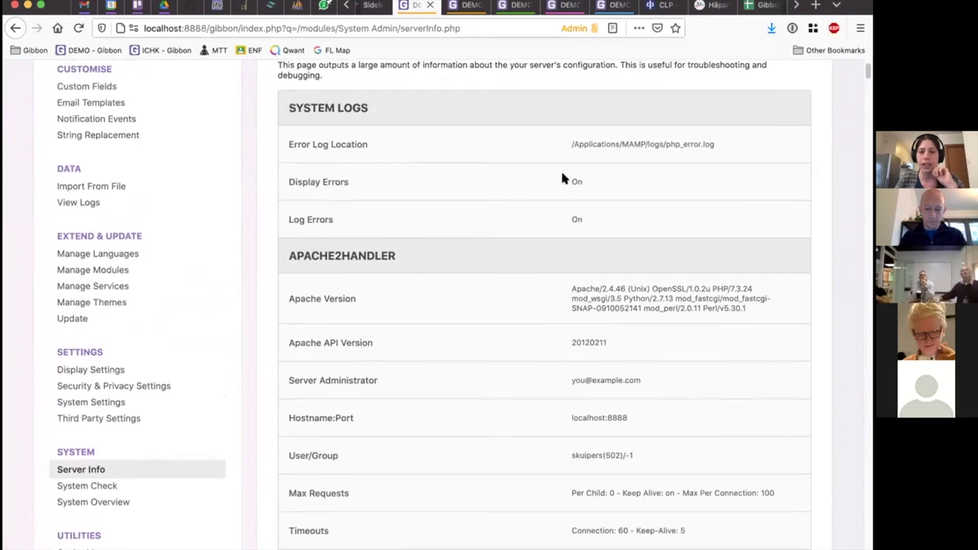
{"action": "scroll", "coordinate": [535, 200], "scroll_direction": "down", "scroll_amount": 20}
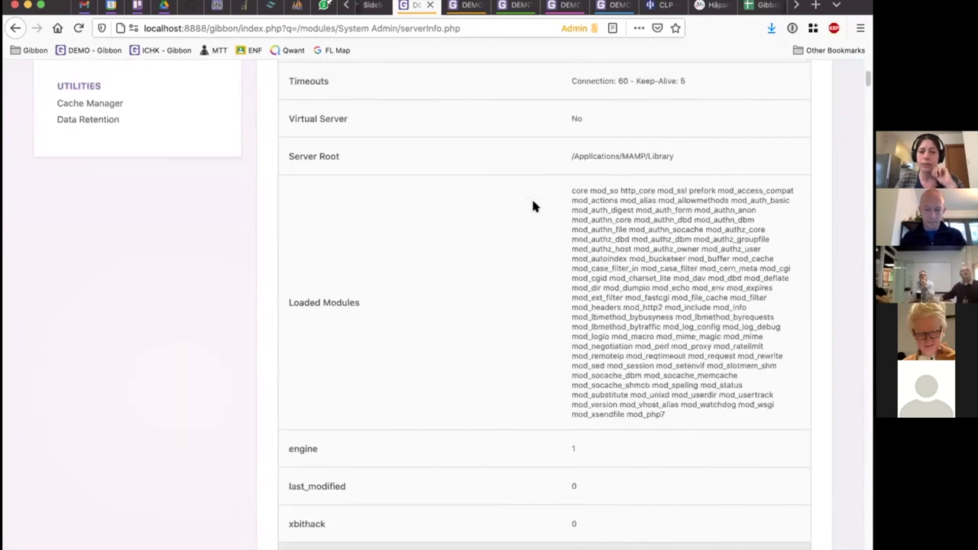
{"action": "scroll", "coordinate": [490, 214], "scroll_direction": "down", "scroll_amount": 20}
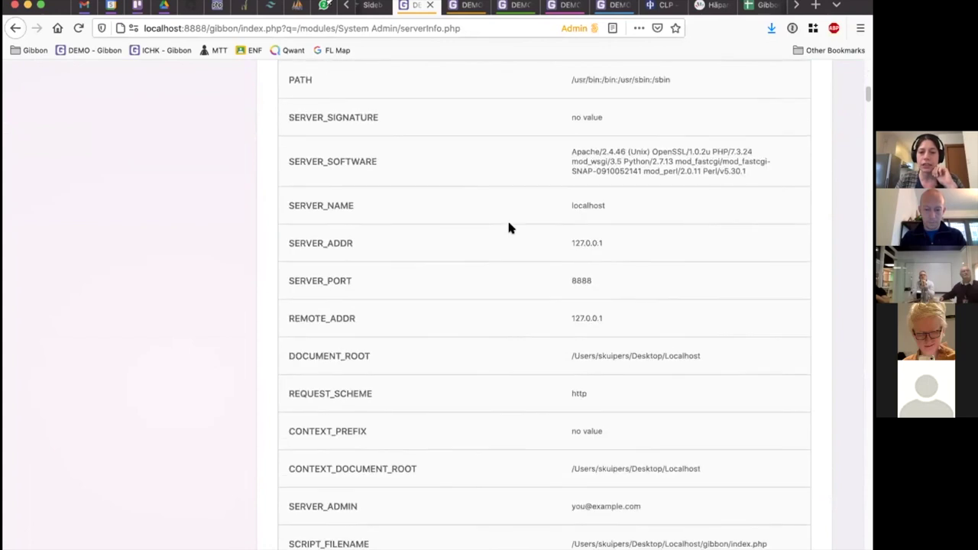
{"action": "scroll", "coordinate": [508, 225], "scroll_direction": "down", "scroll_amount": 10}
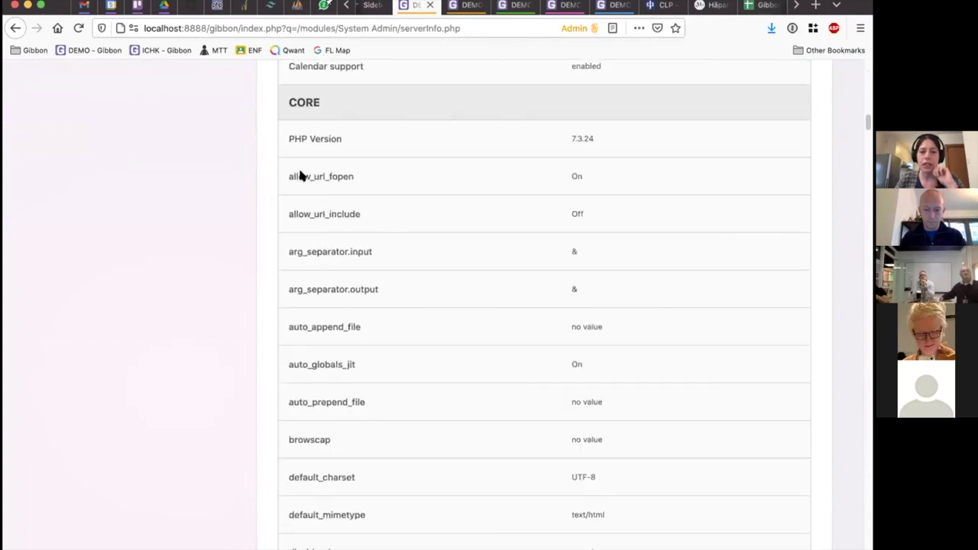
{"action": "scroll", "coordinate": [423, 174], "scroll_direction": "down", "scroll_amount": 20}
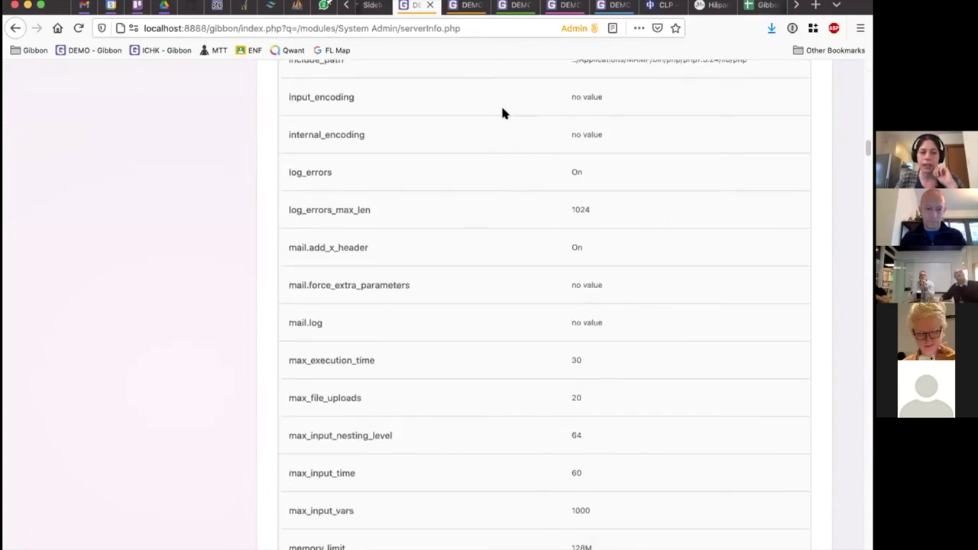
{"action": "scroll", "coordinate": [535, 226], "scroll_direction": "down", "scroll_amount": 20}
{"action": "scroll", "coordinate": [541, 237], "scroll_direction": "up", "scroll_amount": 10}
{"action": "scroll", "coordinate": [539, 240], "scroll_direction": "up", "scroll_amount": 20}
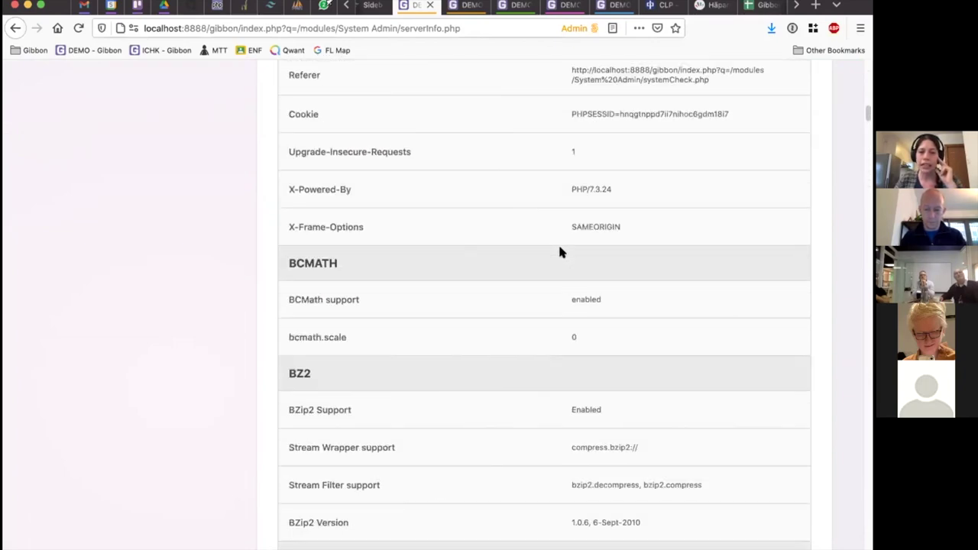
{"action": "scroll", "coordinate": [566, 248], "scroll_direction": "up", "scroll_amount": 20}
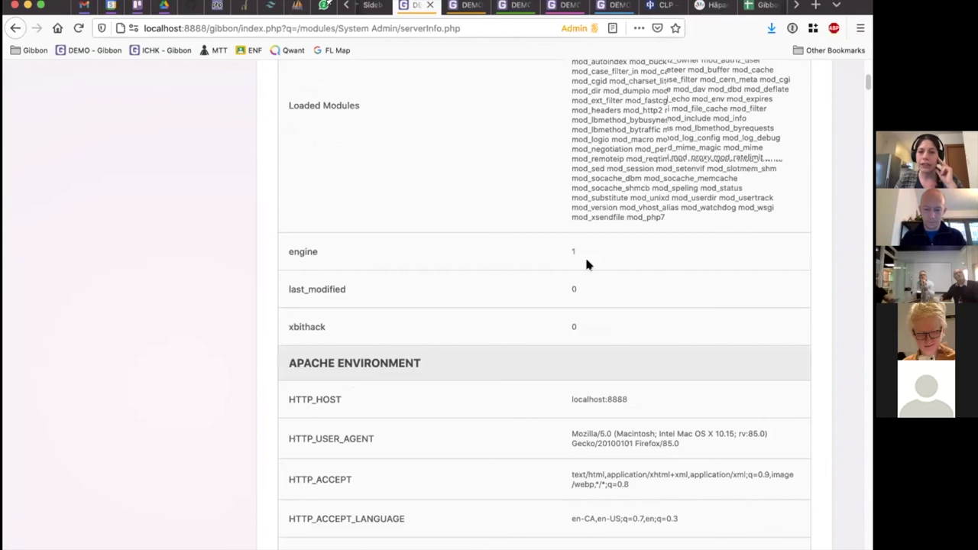
{"action": "scroll", "coordinate": [585, 254], "scroll_direction": "up", "scroll_amount": 10}
{"action": "left_click_drag", "start_coordinate": [293, 170], "coordinate": [558, 174]}
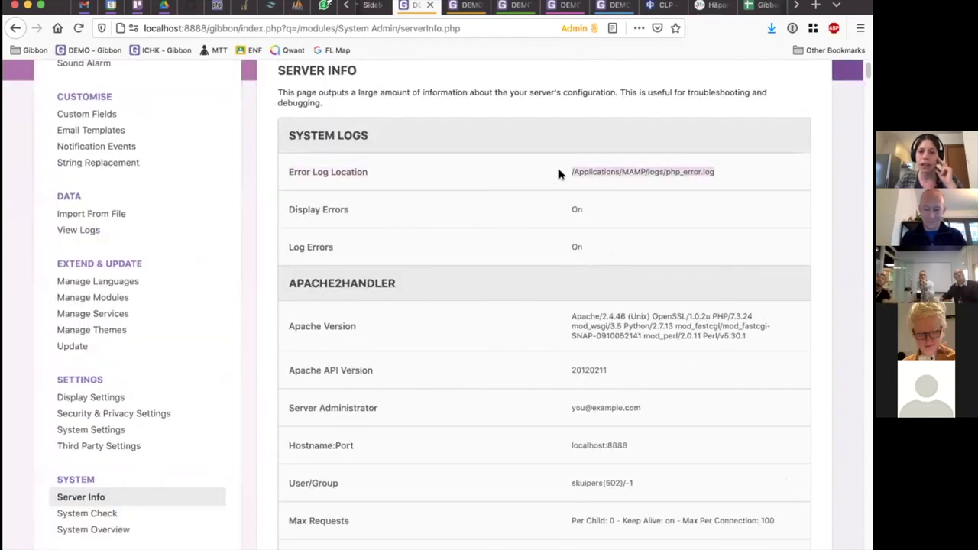
{"action": "left_click", "coordinate": [552, 174]}
{"action": "left_click_drag", "start_coordinate": [602, 216], "coordinate": [283, 207]}
{"action": "left_click", "coordinate": [283, 208]}
{"action": "left_click_drag", "start_coordinate": [290, 250], "coordinate": [652, 240]}
{"action": "left_click", "coordinate": [652, 239]}
{"action": "left_click_drag", "start_coordinate": [747, 169], "coordinate": [561, 171]}
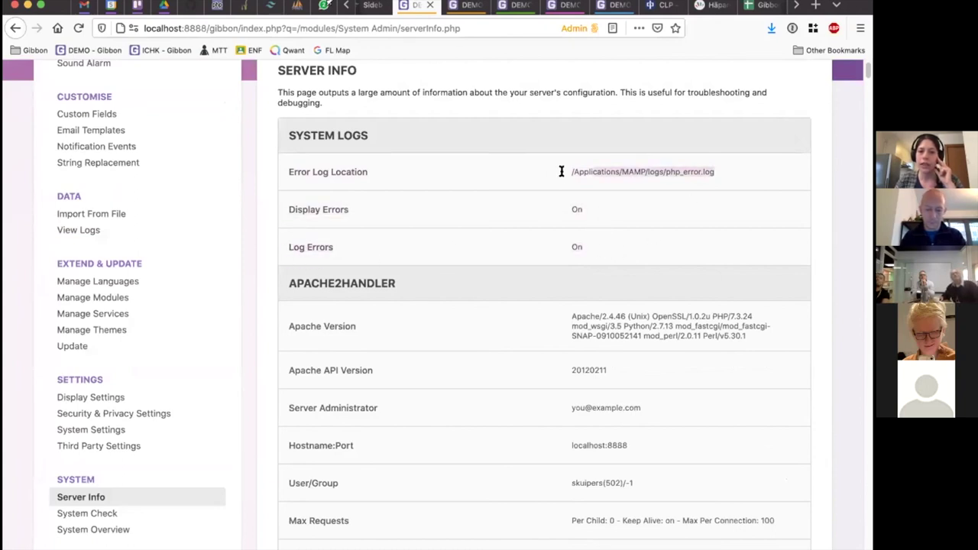
{"action": "left_click_drag", "start_coordinate": [281, 247], "coordinate": [641, 250]}
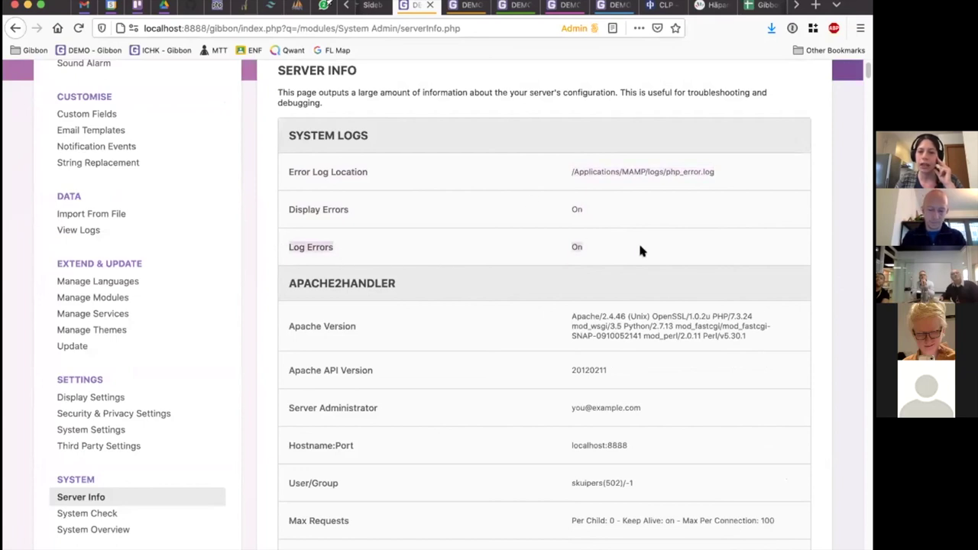
{"action": "left_click", "coordinate": [652, 241]}
{"action": "mouse_move", "coordinate": [571, 174]}
{"action": "left_mouse_down"}
{"action": "mouse_move", "coordinate": [725, 177]}
{"action": "mouse_move", "coordinate": [578, 171]}
{"action": "left_mouse_up"}
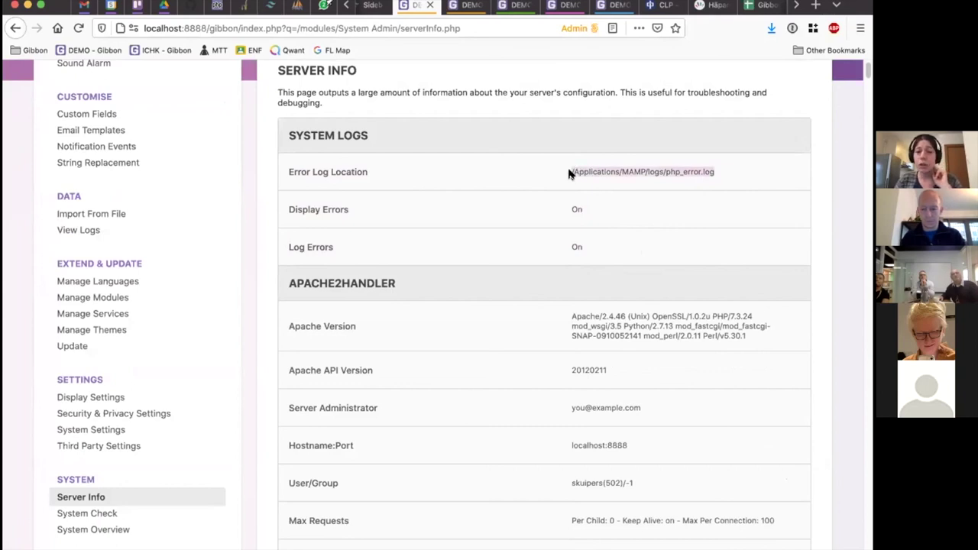
{"action": "left_click", "coordinate": [566, 174]}
{"action": "left_click_drag", "start_coordinate": [567, 174], "coordinate": [725, 170]}
{"action": "left_click", "coordinate": [728, 172]}
{"action": "left_click", "coordinate": [562, 174]}
{"action": "left_click", "coordinate": [725, 171]}
{"action": "scroll", "coordinate": [609, 167], "scroll_direction": "down", "scroll_amount": 3}
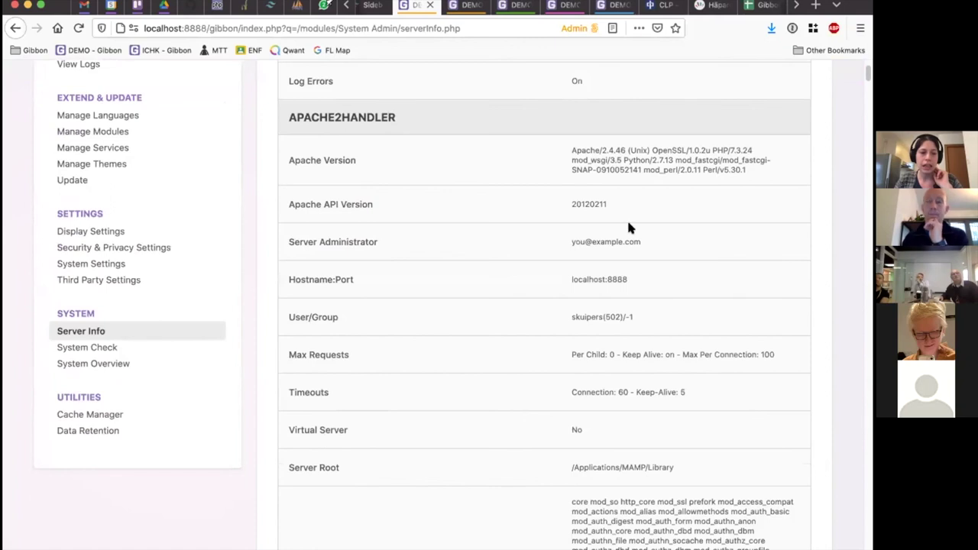
{"action": "scroll", "coordinate": [629, 227], "scroll_direction": "up", "scroll_amount": 1}
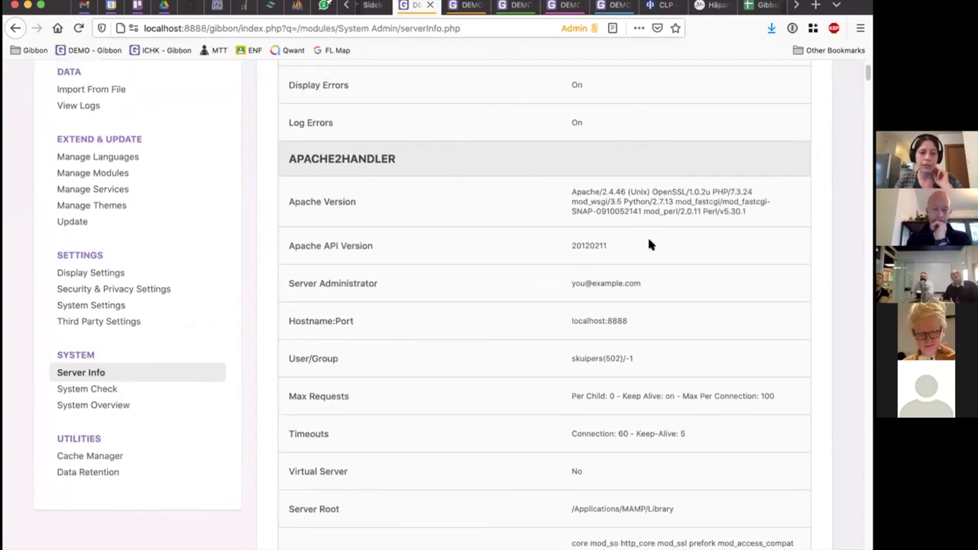
{"action": "left_click", "coordinate": [73, 307]}
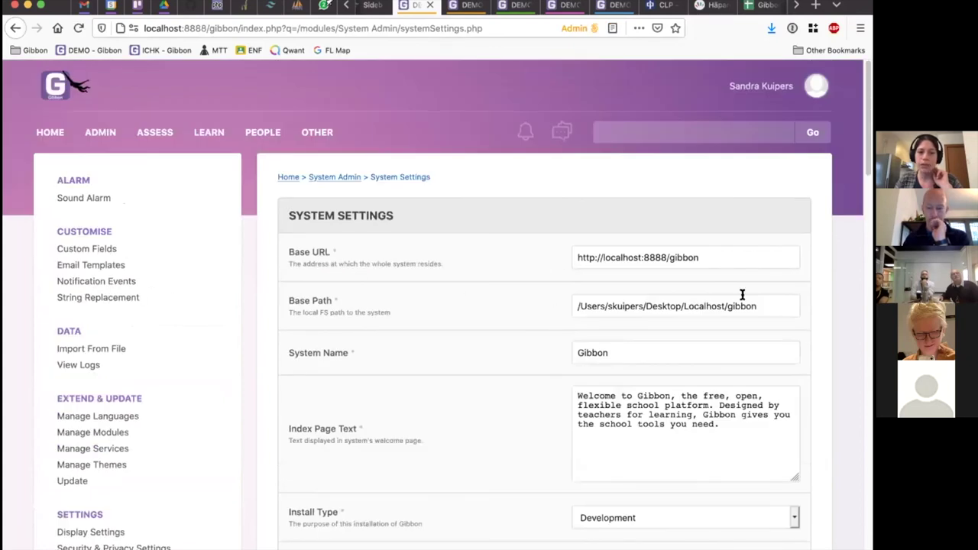
Step: Inspect the Base URL and Base Path fields in System Settings, selecting the Base Path value
{"action": "scroll", "coordinate": [742, 294], "scroll_direction": "down", "scroll_amount": 1}
{"action": "left_click", "coordinate": [735, 238]}
{"action": "left_click", "coordinate": [792, 287]}
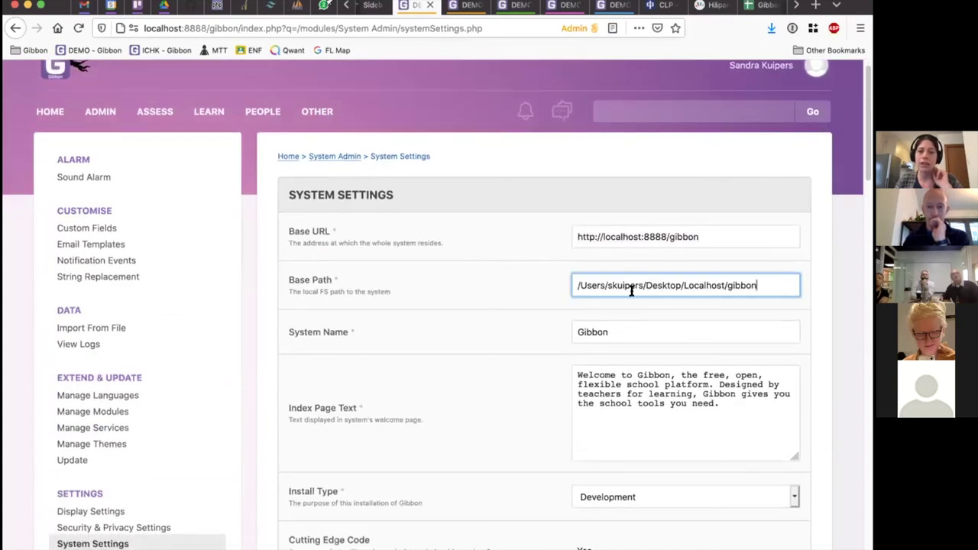
{"action": "key", "text": "super+a"}
Step: Scroll through the remaining System Settings unchanged, then go to Security & Privacy Settings
{"action": "scroll", "coordinate": [459, 264], "scroll_direction": "down", "scroll_amount": 3}
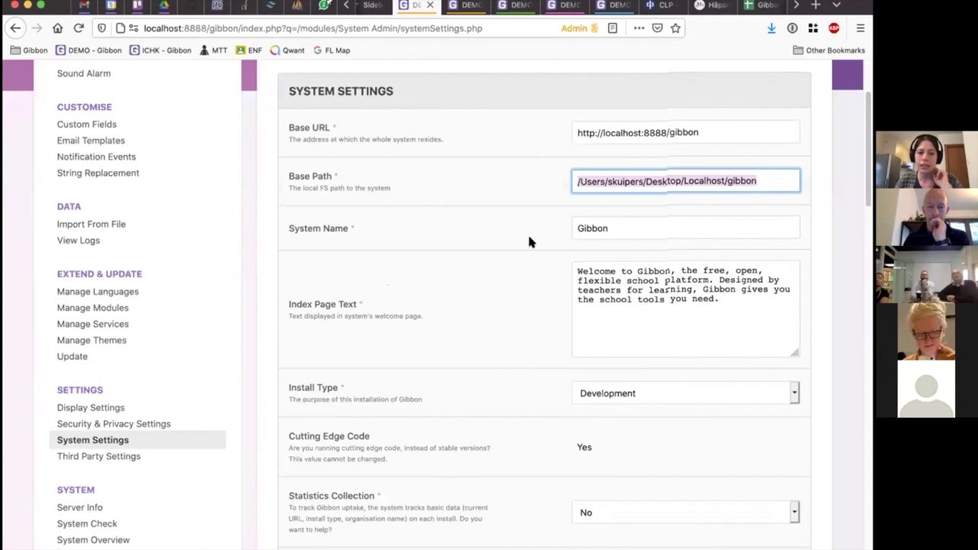
{"action": "scroll", "coordinate": [535, 222], "scroll_direction": "down", "scroll_amount": 4}
{"action": "scroll", "coordinate": [615, 285], "scroll_direction": "down", "scroll_amount": 7}
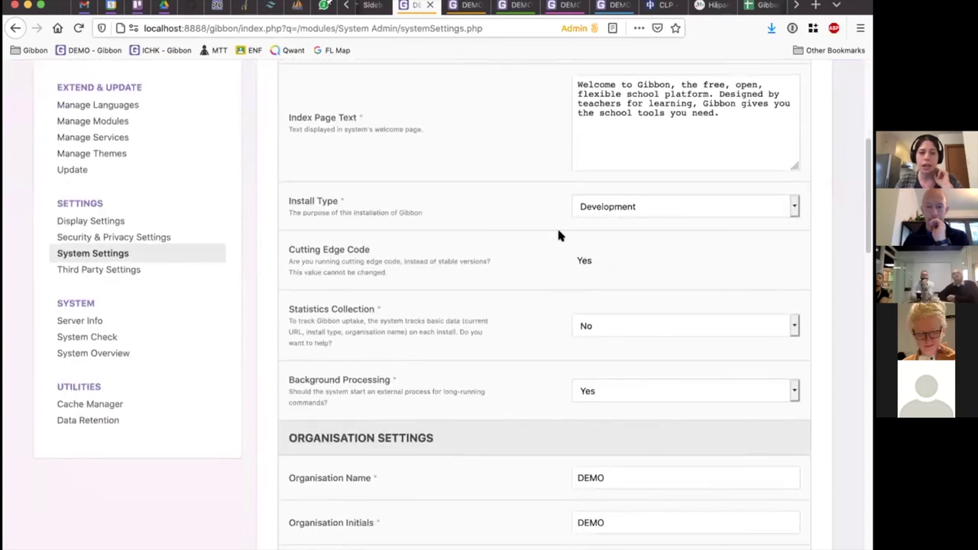
{"action": "scroll", "coordinate": [688, 328], "scroll_direction": "down", "scroll_amount": 3}
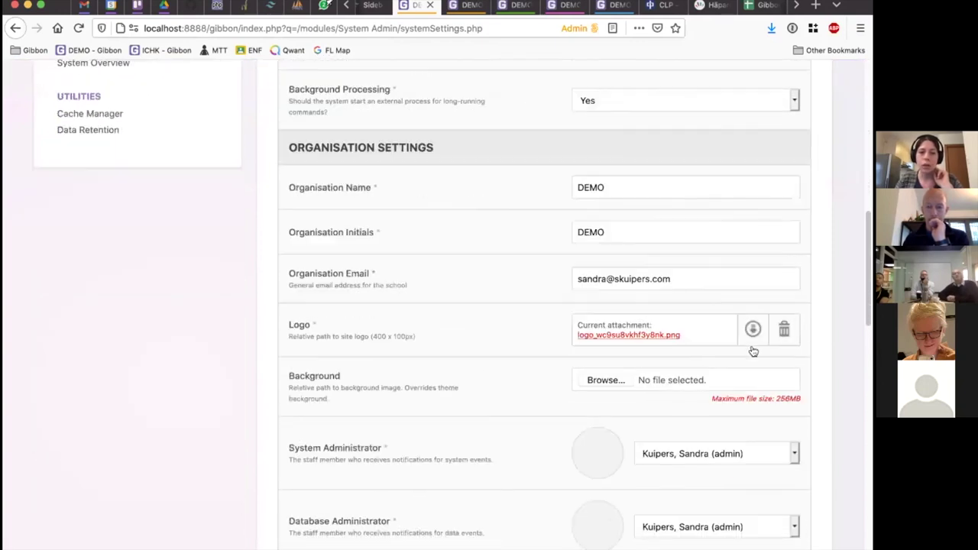
{"action": "scroll", "coordinate": [630, 321], "scroll_direction": "down", "scroll_amount": 7}
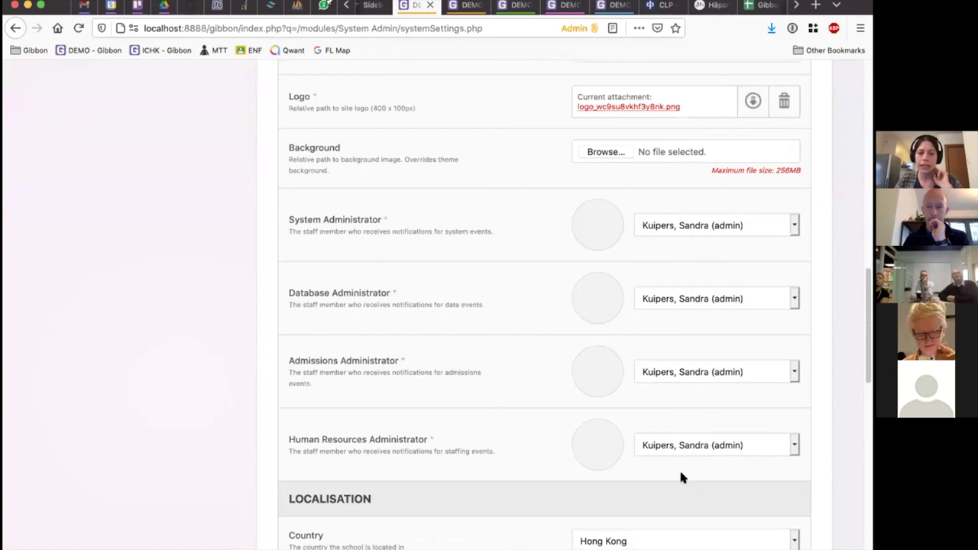
{"action": "scroll", "coordinate": [682, 477], "scroll_direction": "down", "scroll_amount": 9}
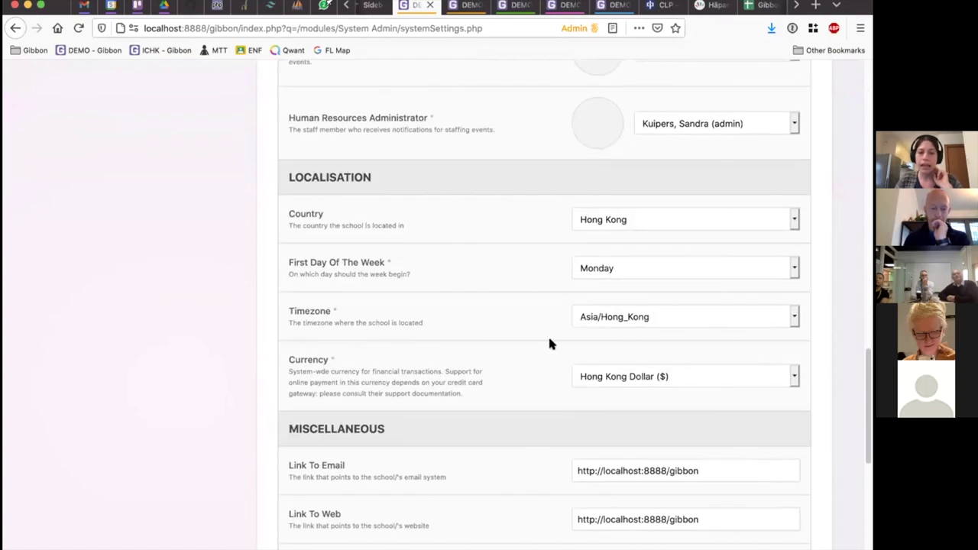
{"action": "scroll", "coordinate": [616, 222], "scroll_direction": "down", "scroll_amount": 10}
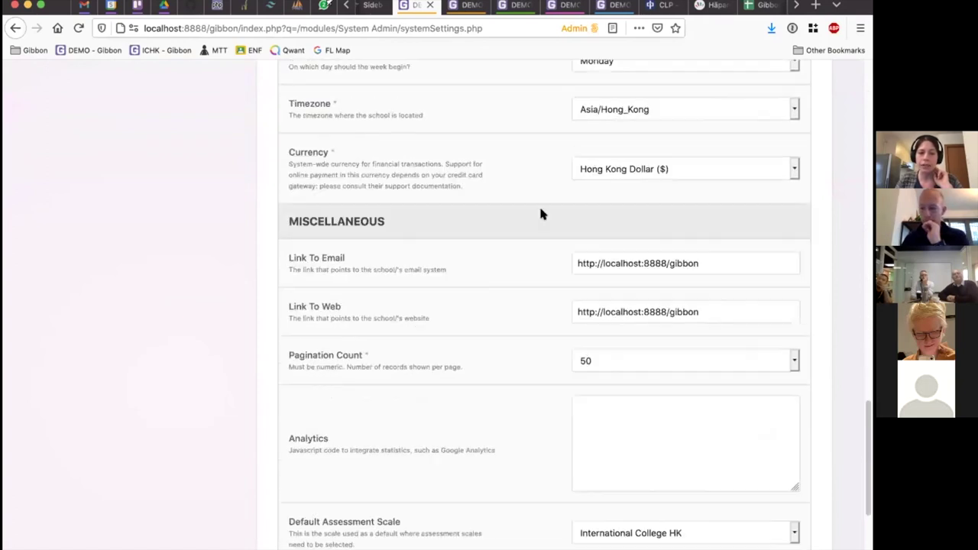
{"action": "scroll", "coordinate": [452, 406], "scroll_direction": "up", "scroll_amount": 20}
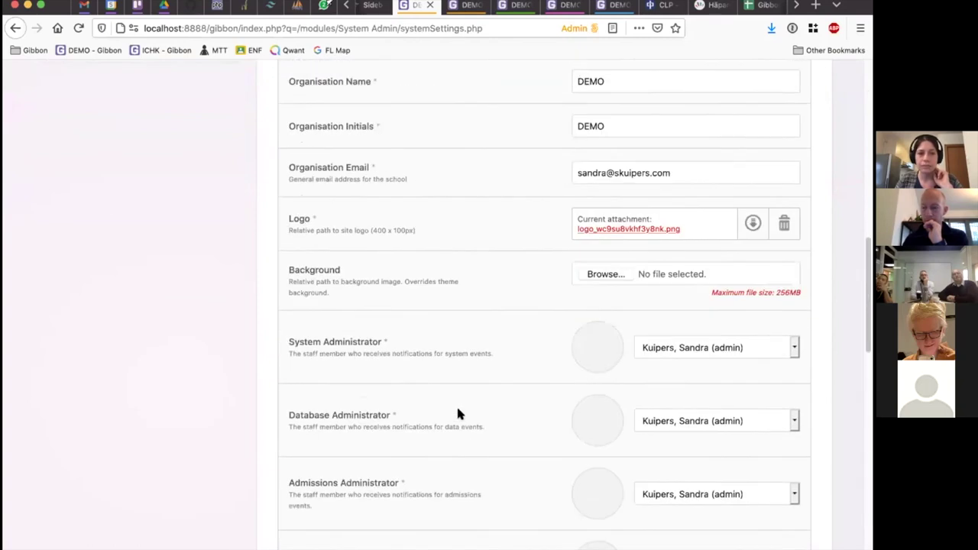
{"action": "scroll", "coordinate": [458, 410], "scroll_direction": "up", "scroll_amount": 7}
{"action": "left_click", "coordinate": [97, 286]}
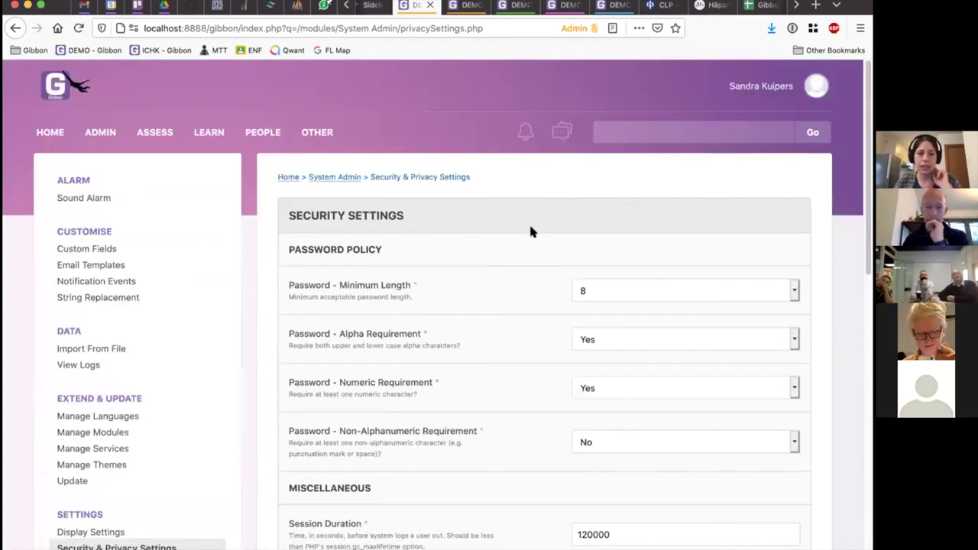
Step: Review the security settings, pointing out the 120000-second Session Duration value
{"action": "scroll", "coordinate": [531, 231], "scroll_direction": "down", "scroll_amount": 3}
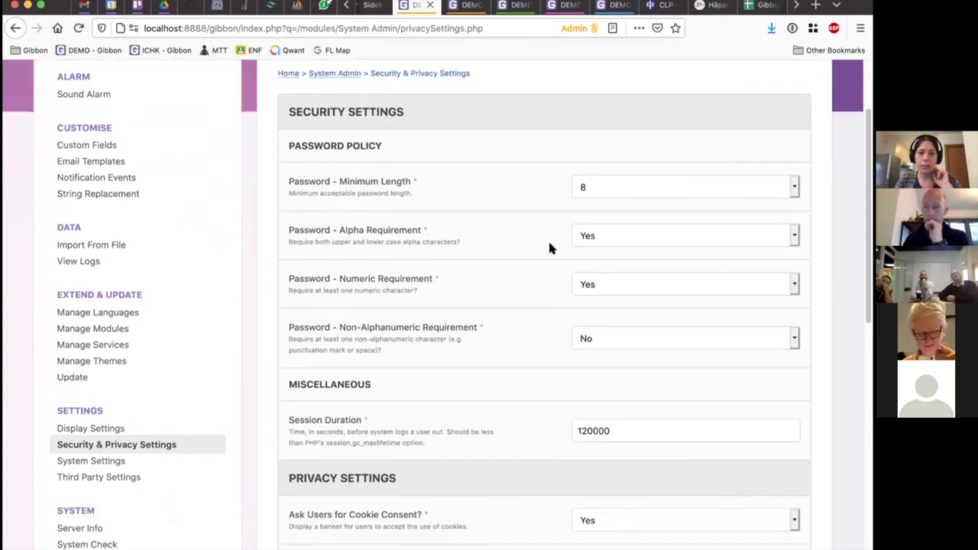
{"action": "scroll", "coordinate": [535, 336], "scroll_direction": "down", "scroll_amount": 1}
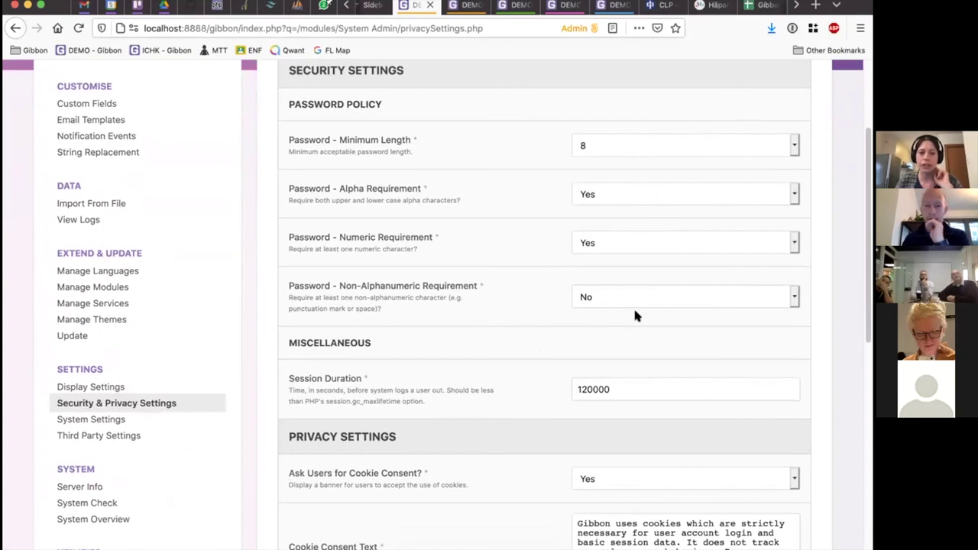
{"action": "scroll", "coordinate": [619, 384], "scroll_direction": "down", "scroll_amount": 1}
{"action": "left_click_drag", "start_coordinate": [652, 357], "coordinate": [520, 352]}
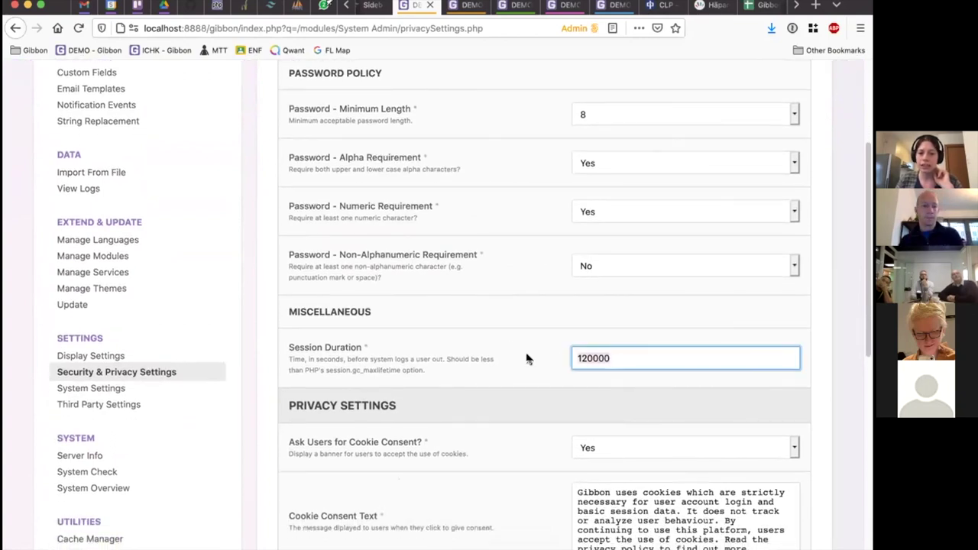
{"action": "scroll", "coordinate": [627, 329], "scroll_direction": "down", "scroll_amount": 1}
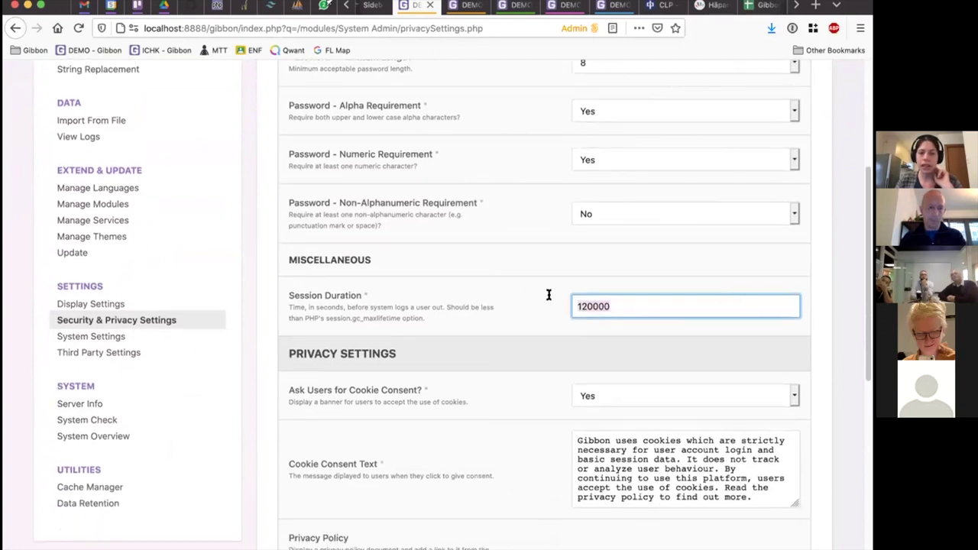
{"action": "scroll", "coordinate": [688, 294], "scroll_direction": "down", "scroll_amount": 1}
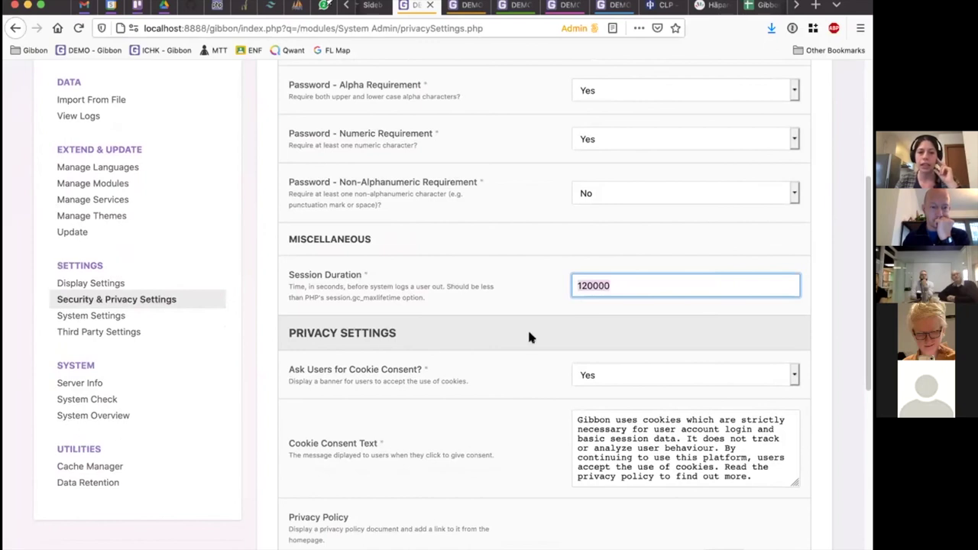
{"action": "scroll", "coordinate": [529, 337], "scroll_direction": "down", "scroll_amount": 5}
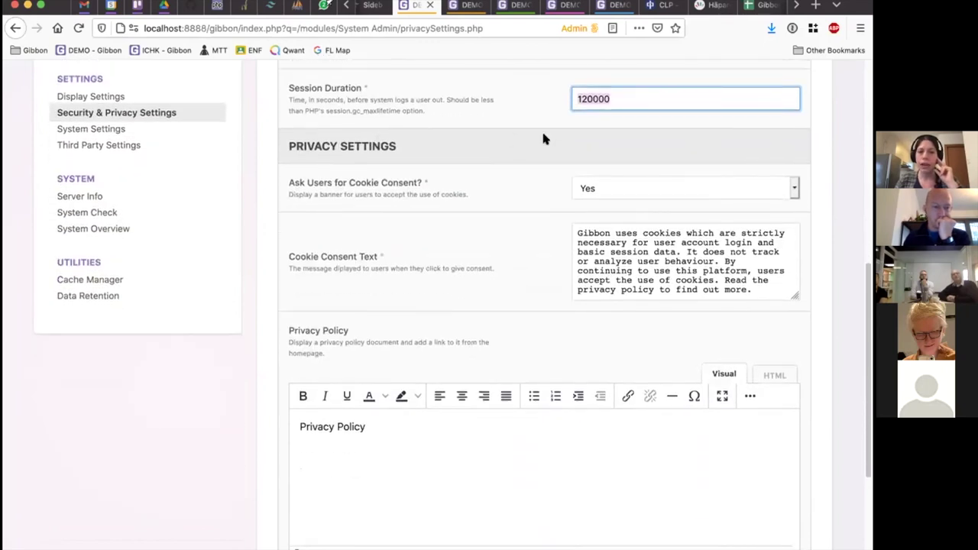
{"action": "scroll", "coordinate": [521, 180], "scroll_direction": "up", "scroll_amount": 1}
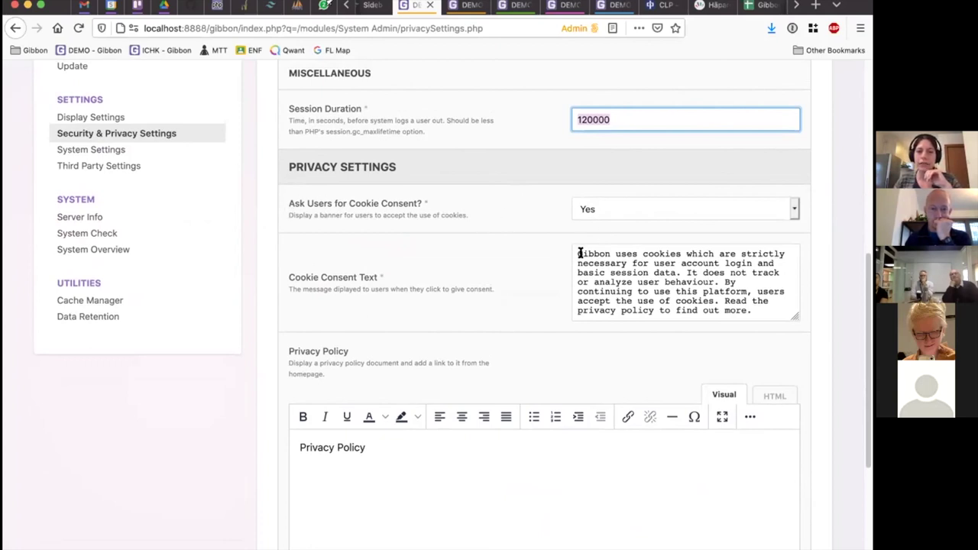
Step: Point out the cookie consent message and Privacy Policy text, then go to Third Party Settings
{"action": "left_click_drag", "start_coordinate": [582, 252], "coordinate": [610, 253]}
{"action": "left_click", "coordinate": [749, 309]}
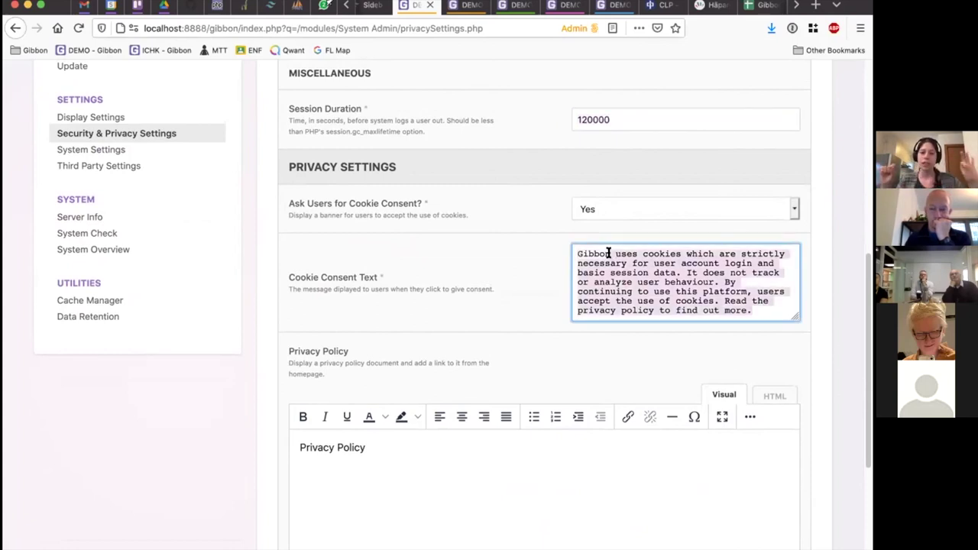
{"action": "left_click_drag", "start_coordinate": [458, 435], "coordinate": [245, 404]}
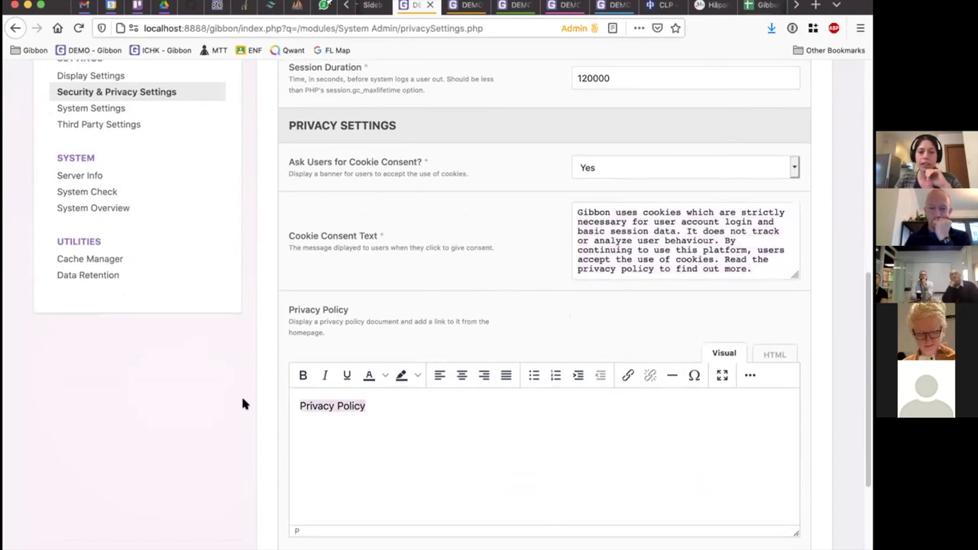
{"action": "left_click", "coordinate": [477, 420]}
{"action": "scroll", "coordinate": [482, 409], "scroll_direction": "down", "scroll_amount": 2}
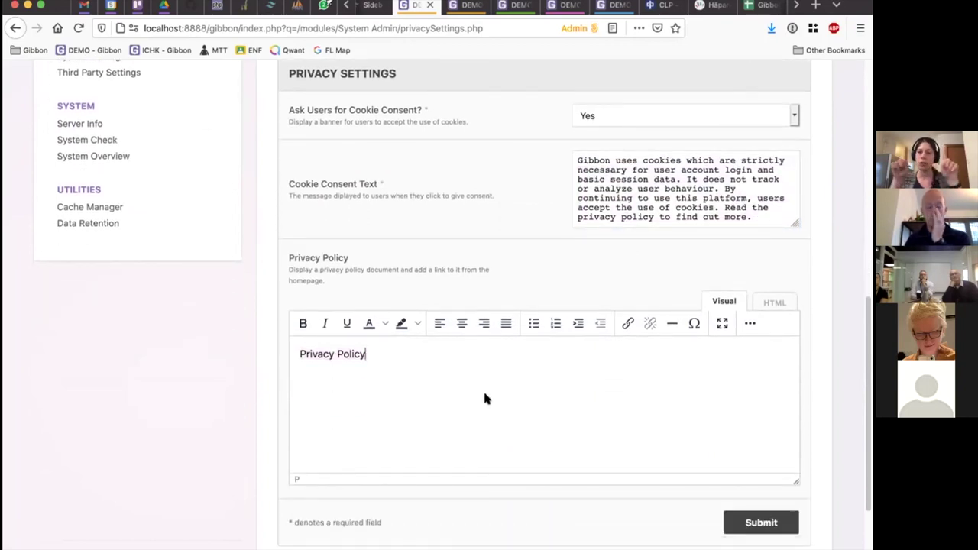
{"action": "scroll", "coordinate": [516, 359], "scroll_direction": "down", "scroll_amount": 3}
{"action": "scroll", "coordinate": [476, 349], "scroll_direction": "up", "scroll_amount": 15}
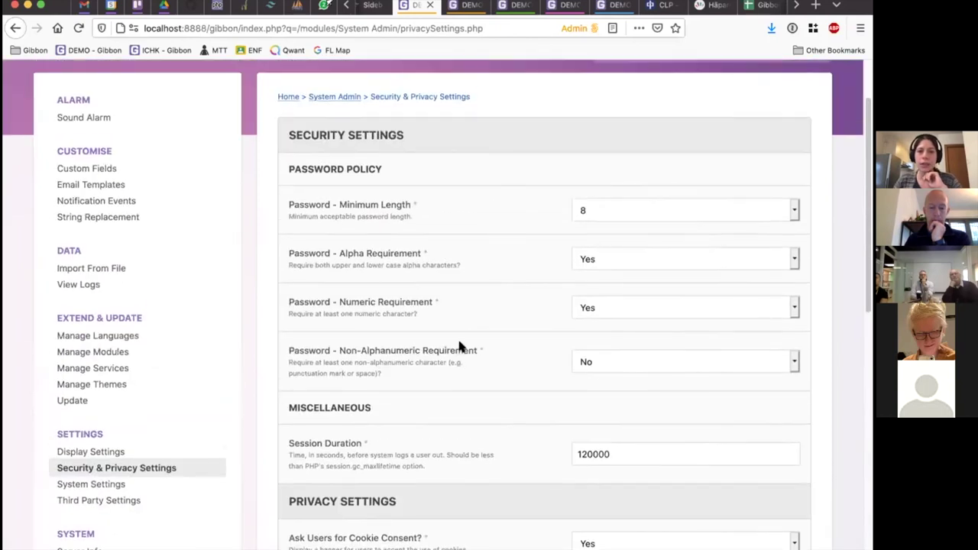
{"action": "scroll", "coordinate": [471, 347], "scroll_direction": "down", "scroll_amount": 2}
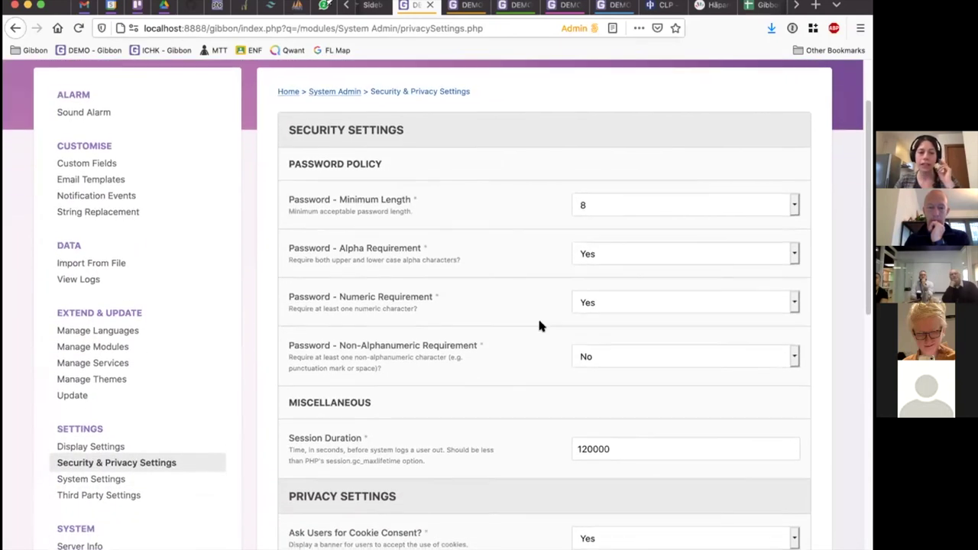
{"action": "scroll", "coordinate": [539, 326], "scroll_direction": "down", "scroll_amount": 2}
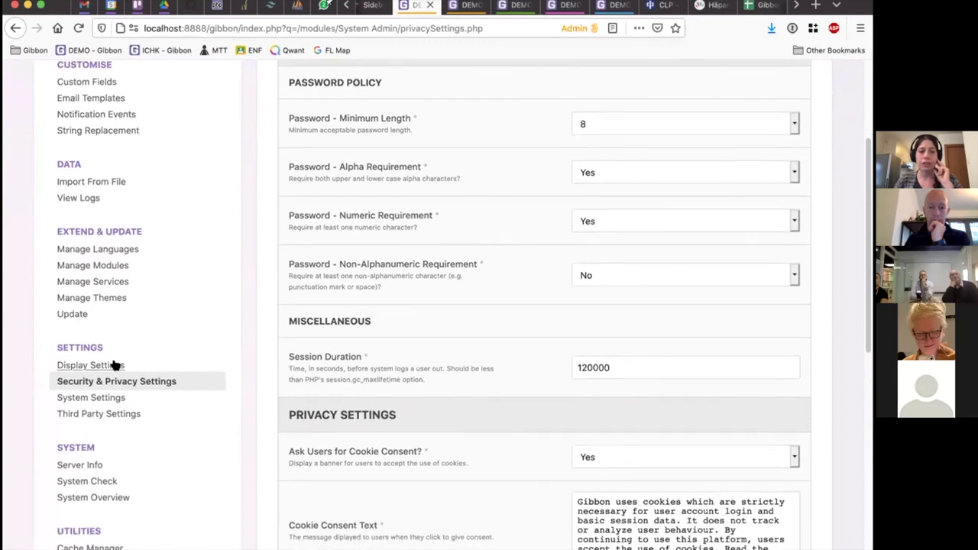
{"action": "scroll", "coordinate": [92, 393], "scroll_direction": "down", "scroll_amount": 1}
{"action": "left_click", "coordinate": [107, 383]}
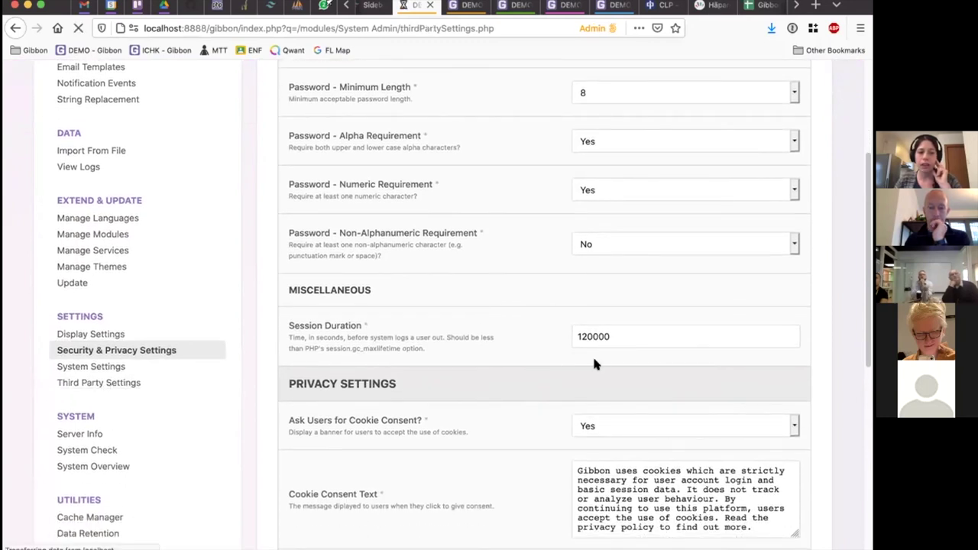
Step: Review the Google, PayPal, SMS and SMTP third-party settings unchanged, then go to View Logs
{"action": "scroll", "coordinate": [634, 283], "scroll_direction": "down", "scroll_amount": 3}
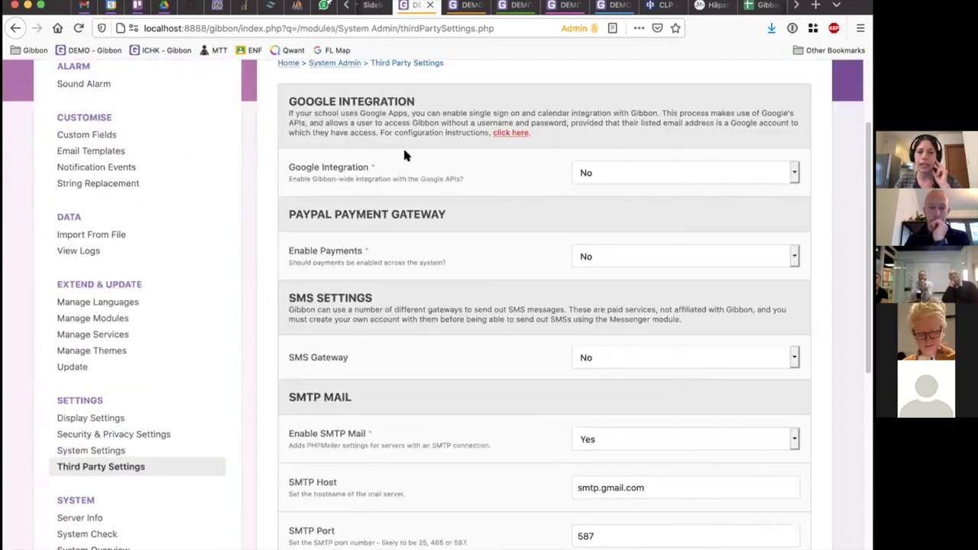
{"action": "scroll", "coordinate": [692, 336], "scroll_direction": "down", "scroll_amount": 2}
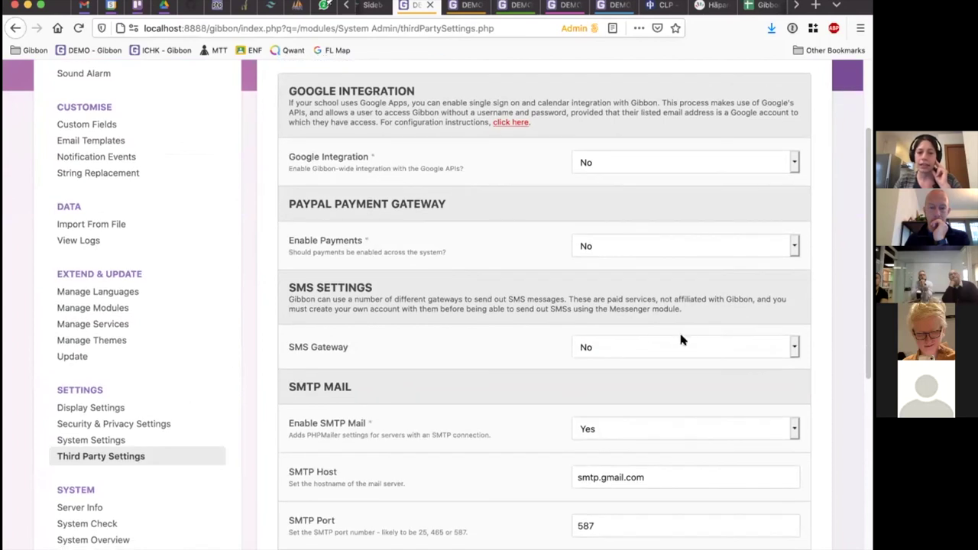
{"action": "scroll", "coordinate": [474, 326], "scroll_direction": "down", "scroll_amount": 2}
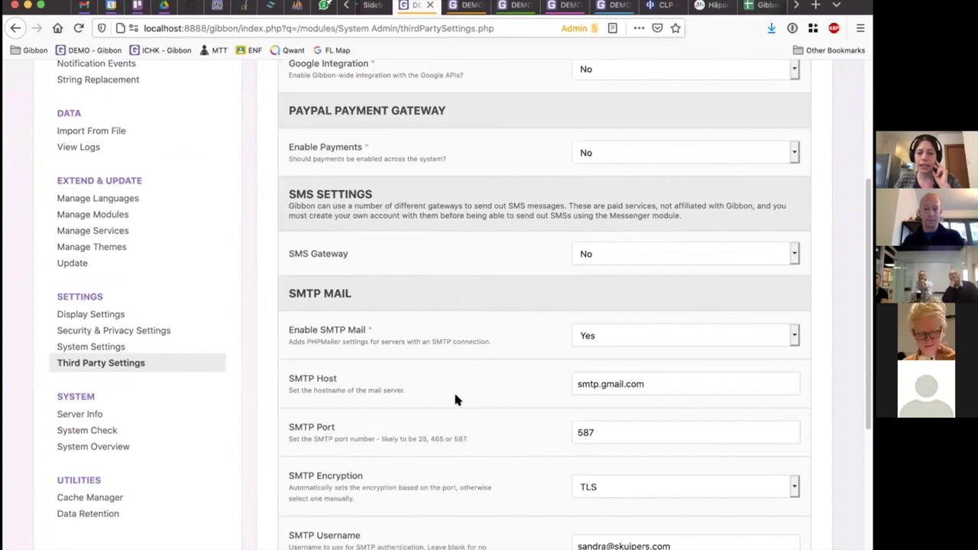
{"action": "scroll", "coordinate": [458, 397], "scroll_direction": "down", "scroll_amount": 5}
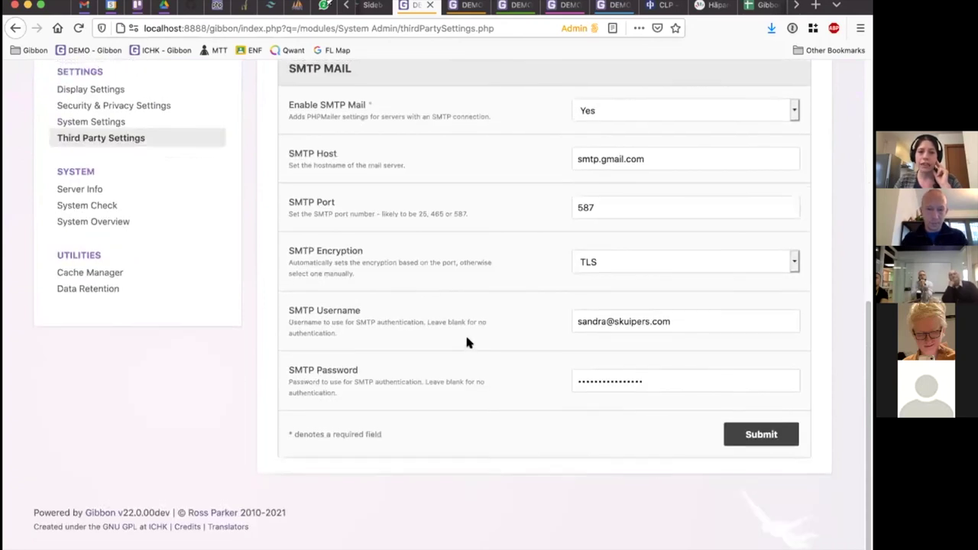
{"action": "scroll", "coordinate": [468, 343], "scroll_direction": "up", "scroll_amount": 3}
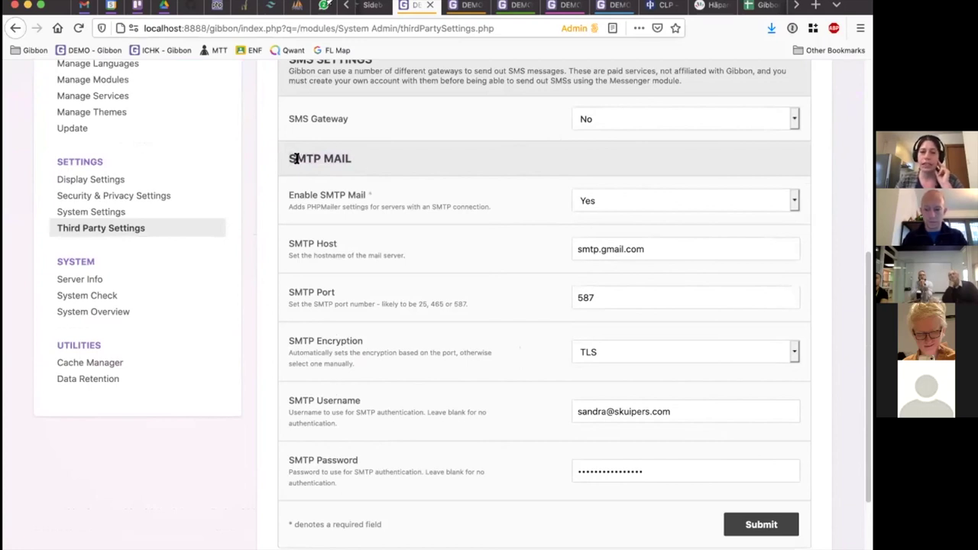
{"action": "left_click", "coordinate": [390, 162]}
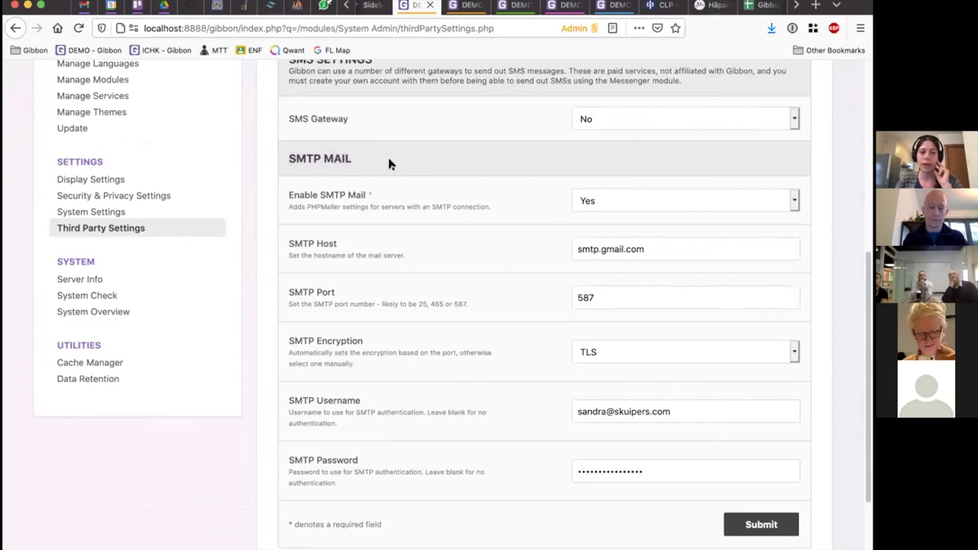
{"action": "scroll", "coordinate": [179, 383], "scroll_direction": "up", "scroll_amount": 3}
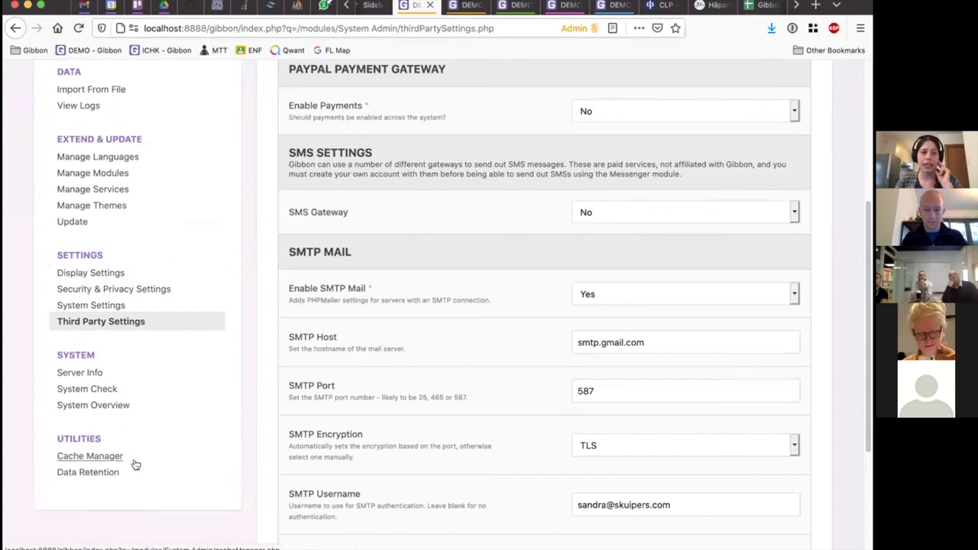
{"action": "scroll", "coordinate": [145, 471], "scroll_direction": "up", "scroll_amount": 1}
{"action": "scroll", "coordinate": [148, 474], "scroll_direction": "up", "scroll_amount": 4}
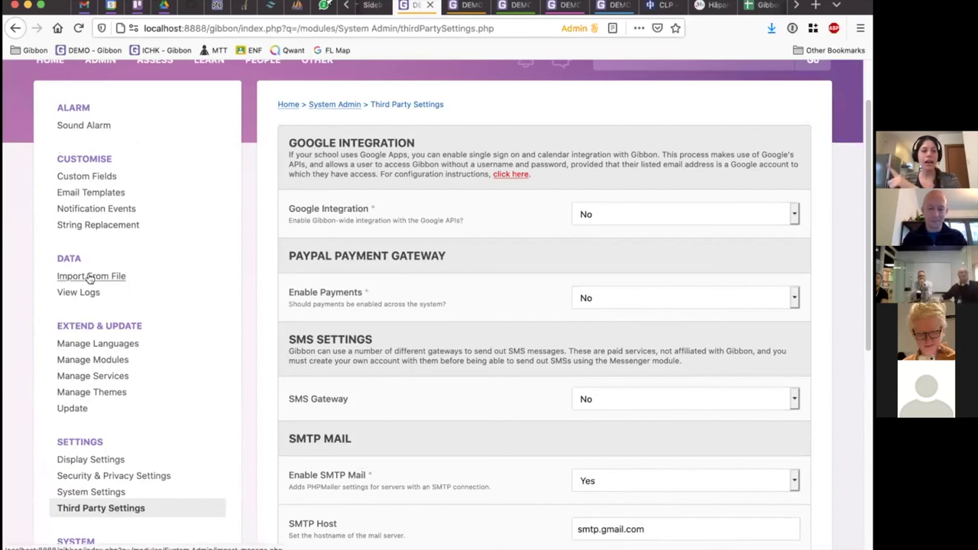
{"action": "left_click", "coordinate": [78, 294]}
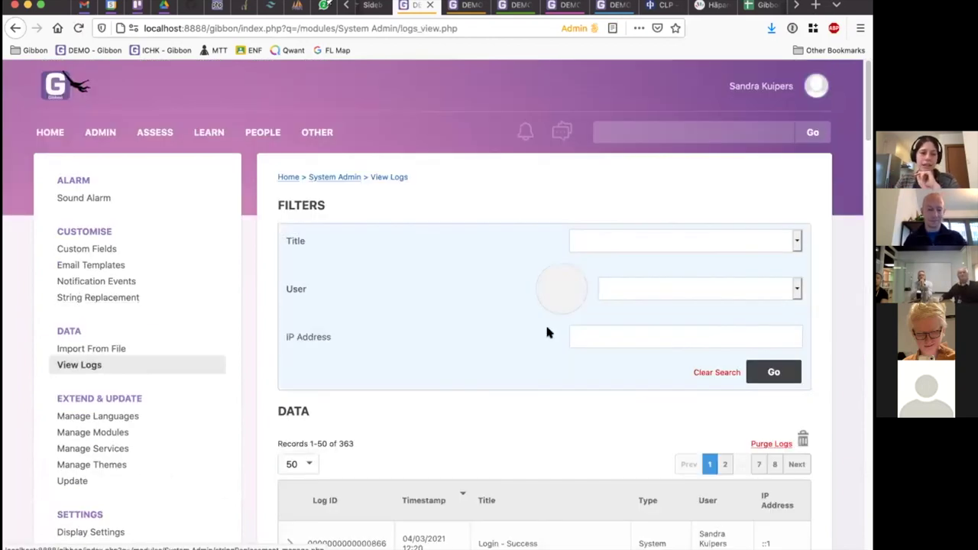
Step: Scroll through the 363 log records down to the failed login entry 863
{"action": "scroll", "coordinate": [405, 298], "scroll_direction": "down", "scroll_amount": 1}
{"action": "scroll", "coordinate": [402, 306], "scroll_direction": "down", "scroll_amount": 4}
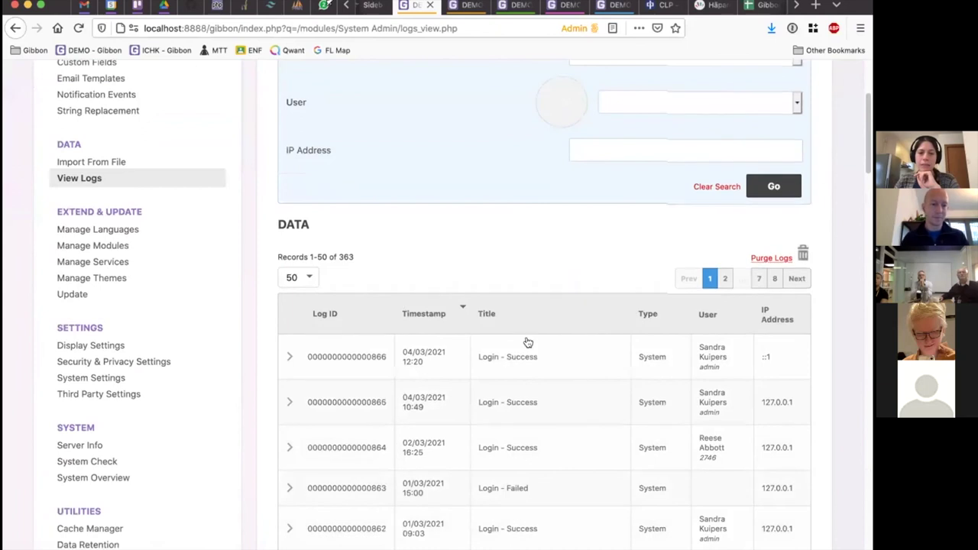
{"action": "scroll", "coordinate": [446, 353], "scroll_direction": "down", "scroll_amount": 1}
{"action": "scroll", "coordinate": [506, 308], "scroll_direction": "down", "scroll_amount": 5}
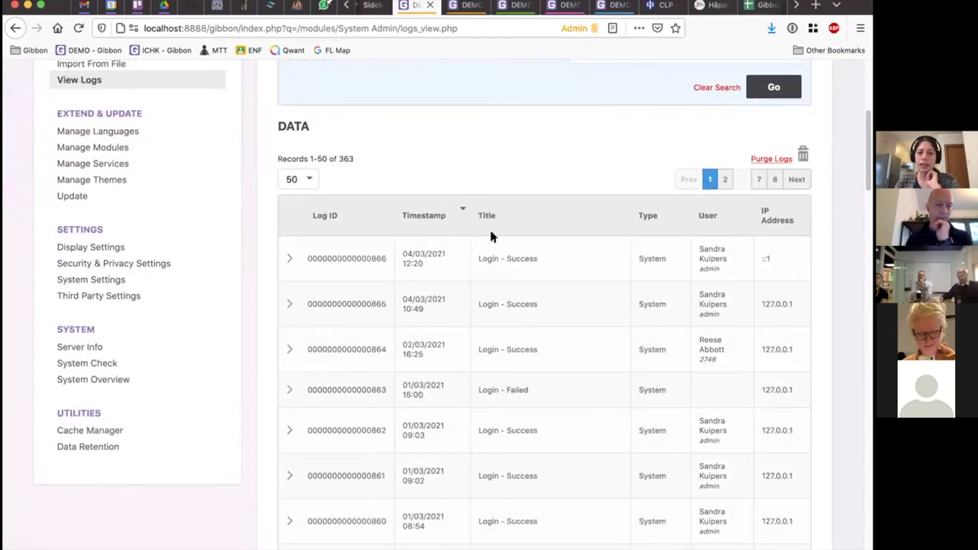
{"action": "scroll", "coordinate": [510, 400], "scroll_direction": "down", "scroll_amount": 7}
{"action": "scroll", "coordinate": [513, 404], "scroll_direction": "up", "scroll_amount": 14}
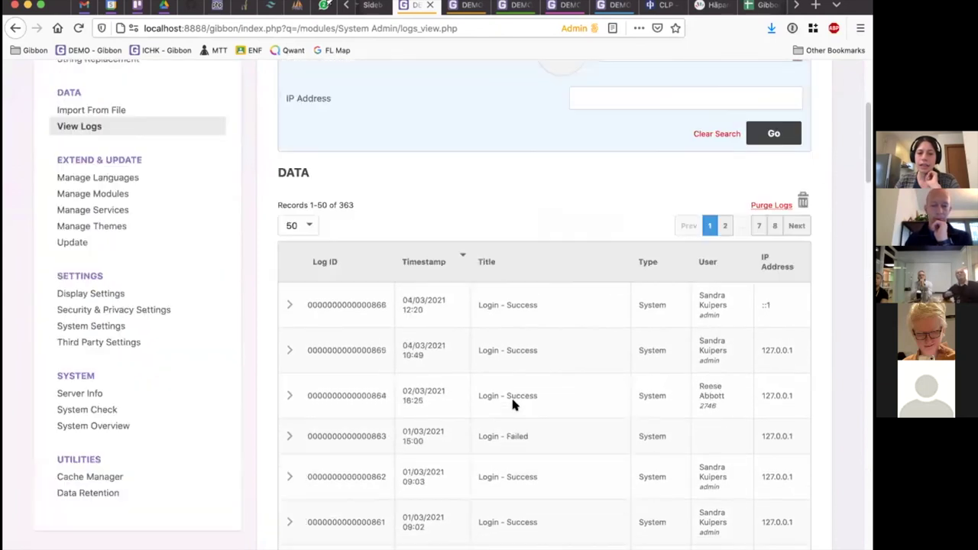
{"action": "scroll", "coordinate": [505, 387], "scroll_direction": "up", "scroll_amount": 1}
{"action": "scroll", "coordinate": [535, 374], "scroll_direction": "down", "scroll_amount": 2}
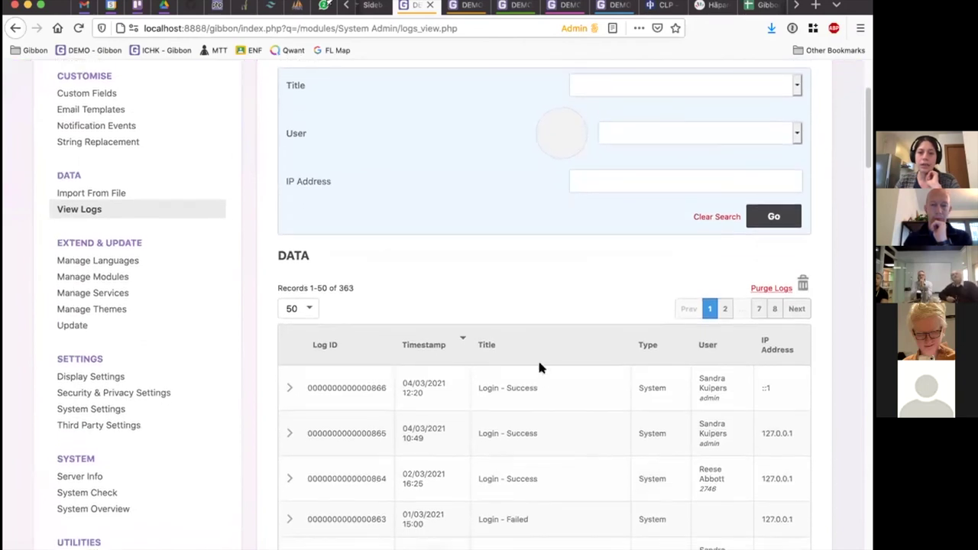
{"action": "scroll", "coordinate": [530, 405], "scroll_direction": "down", "scroll_amount": 2}
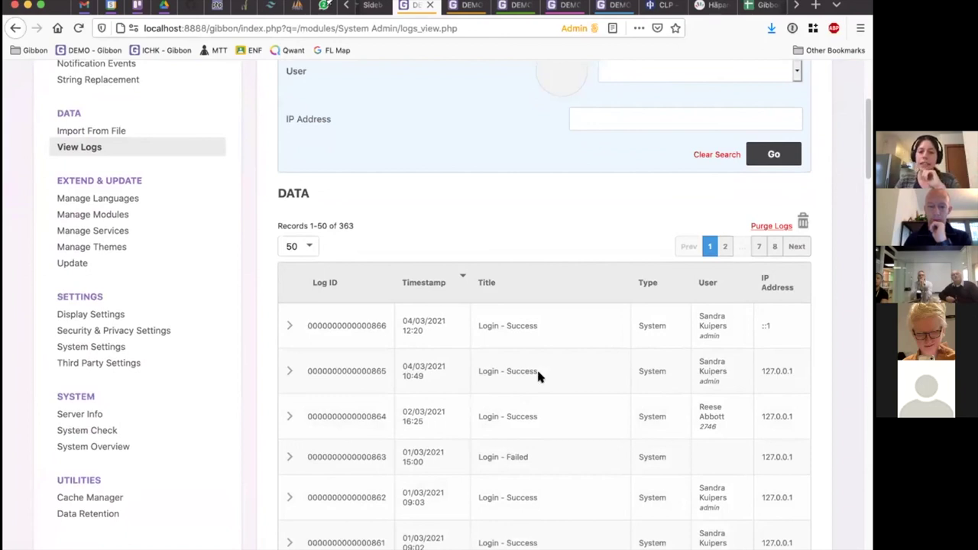
{"action": "scroll", "coordinate": [533, 375], "scroll_direction": "down", "scroll_amount": 2}
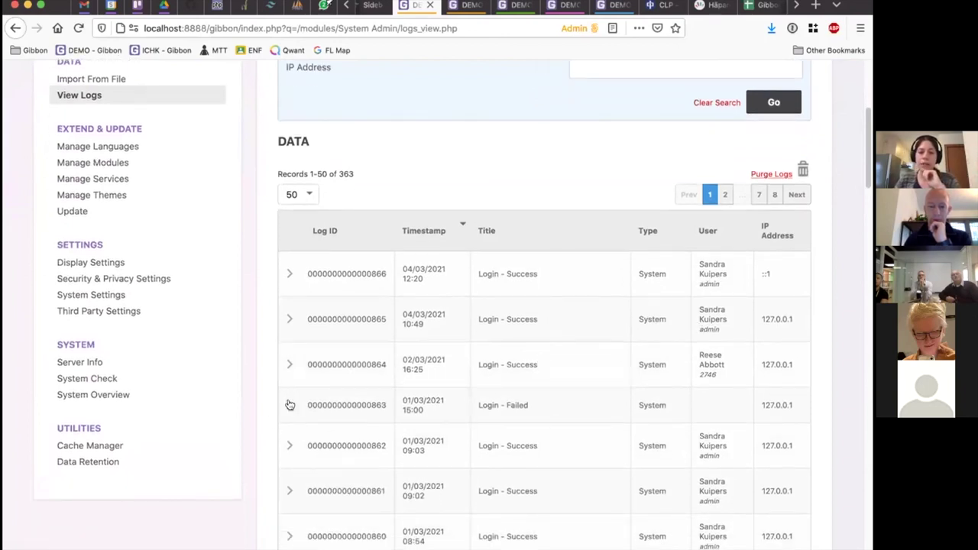
Step: Expand and collapse failed-login entry 863's details, then stop screen sharing
{"action": "left_click", "coordinate": [287, 406]}
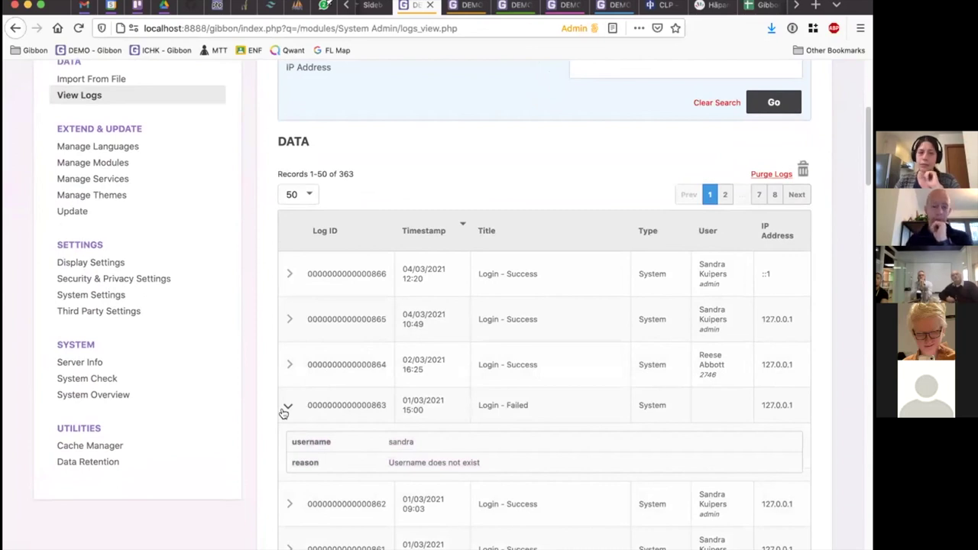
{"action": "left_click", "coordinate": [284, 410]}
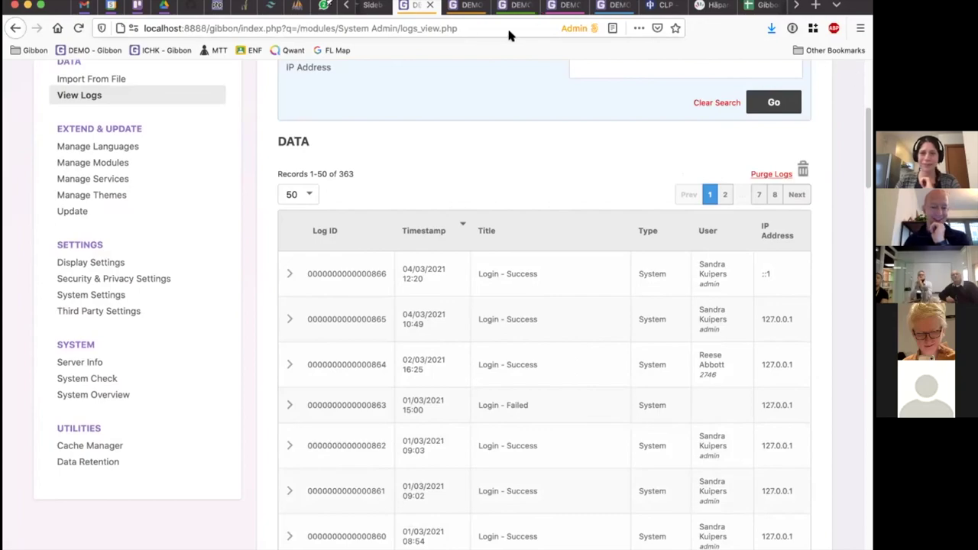
{"action": "left_click", "coordinate": [507, 25]}
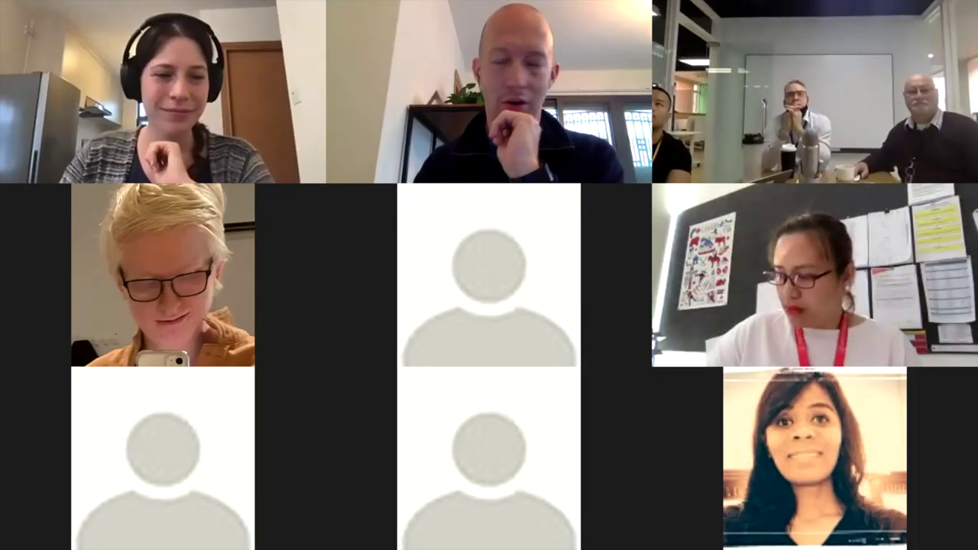